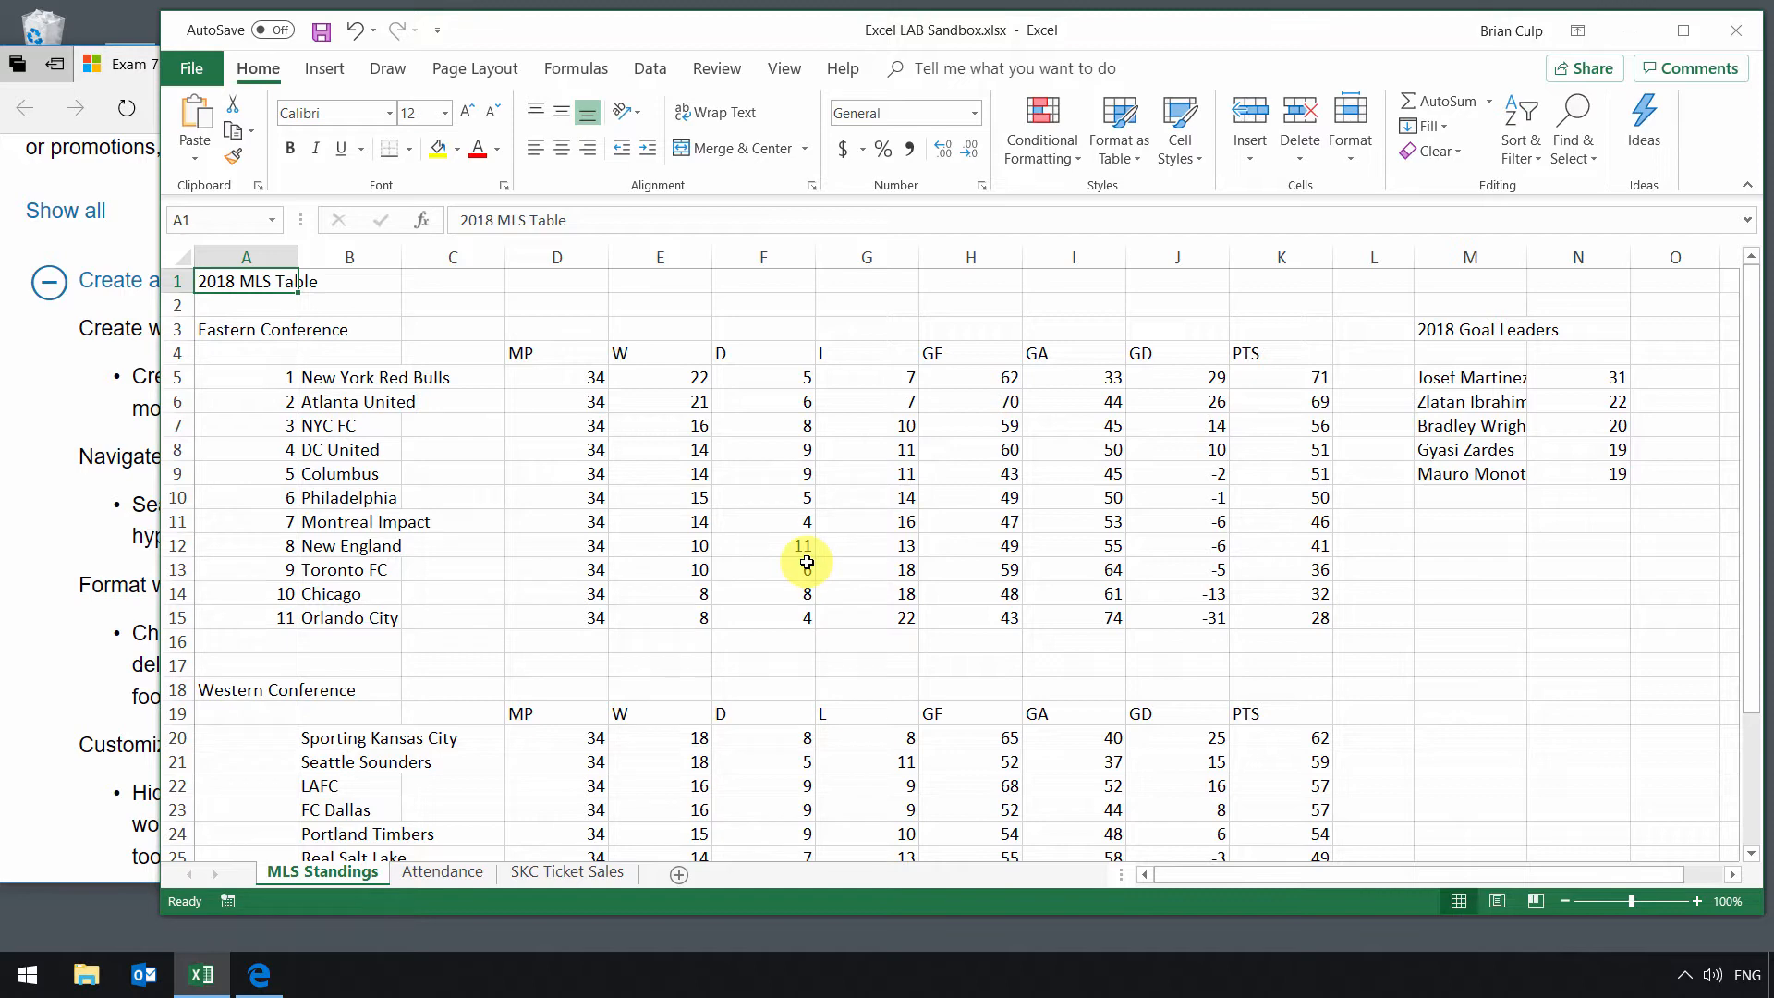
Step: Switch to the browser and review the exam objectives on navigating workbooks and inserting and removing hyperlinks
{"action": "left_click", "coordinate": [20, 532]}
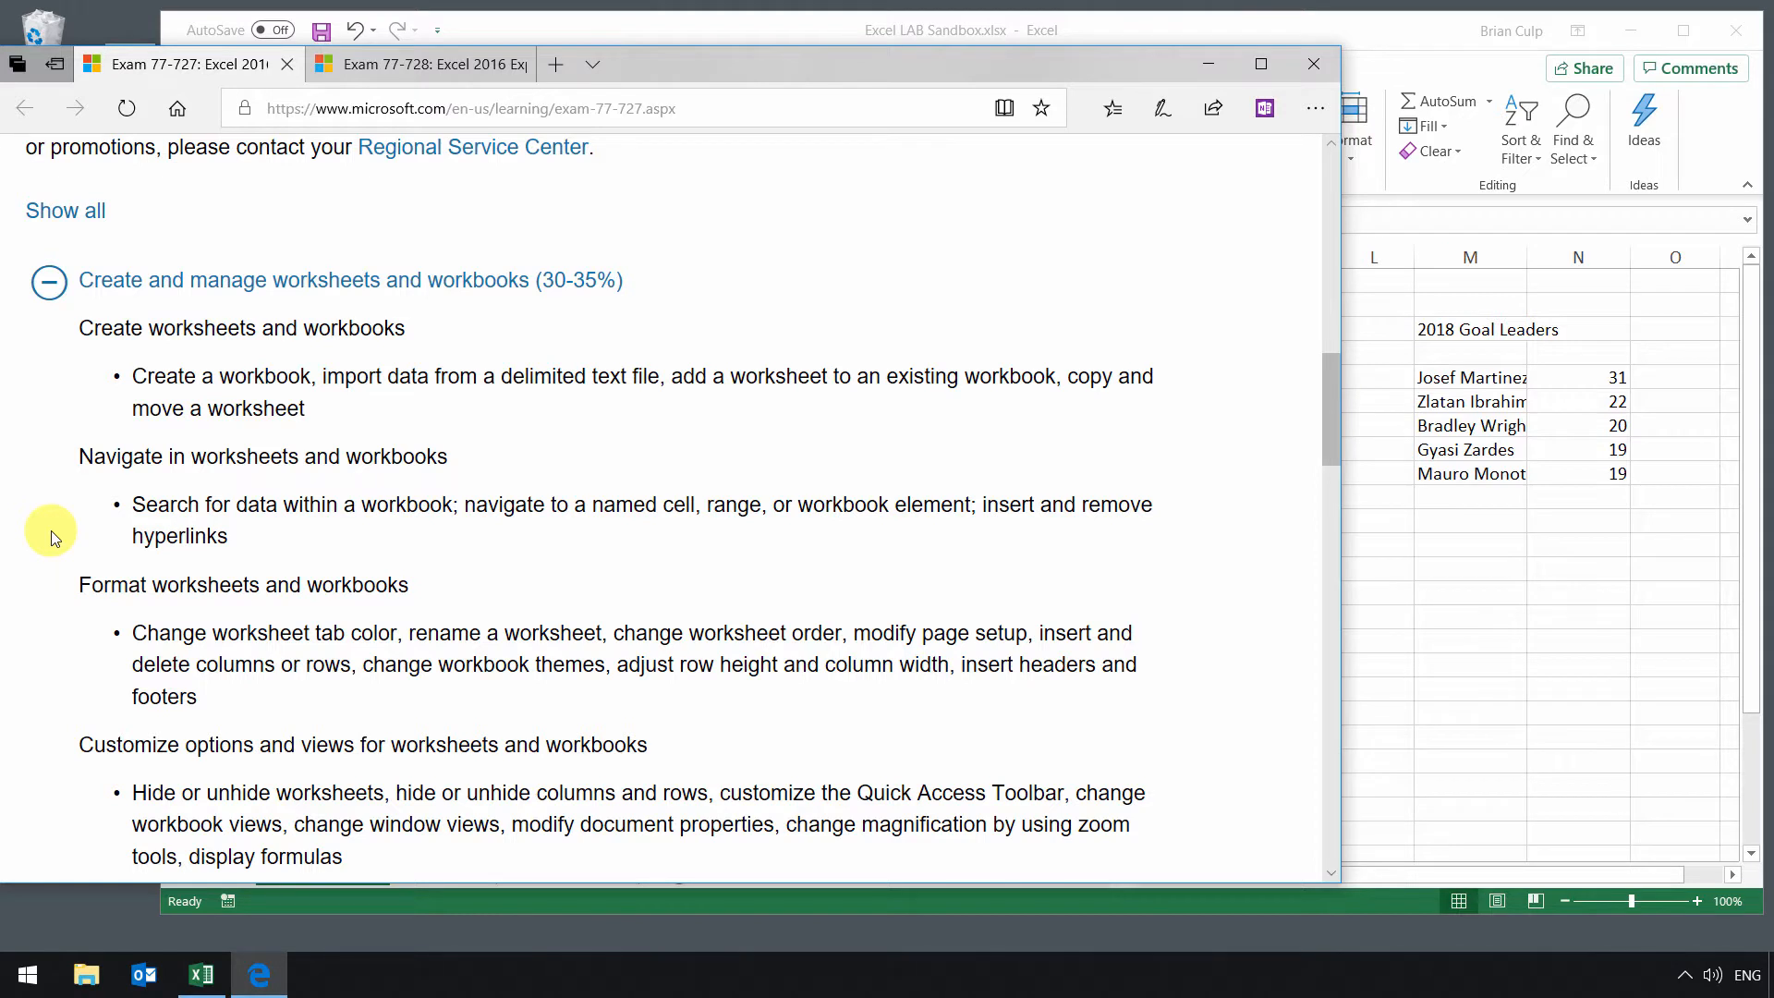
{"action": "left_click_drag", "start_coordinate": [76, 456], "coordinate": [449, 462]}
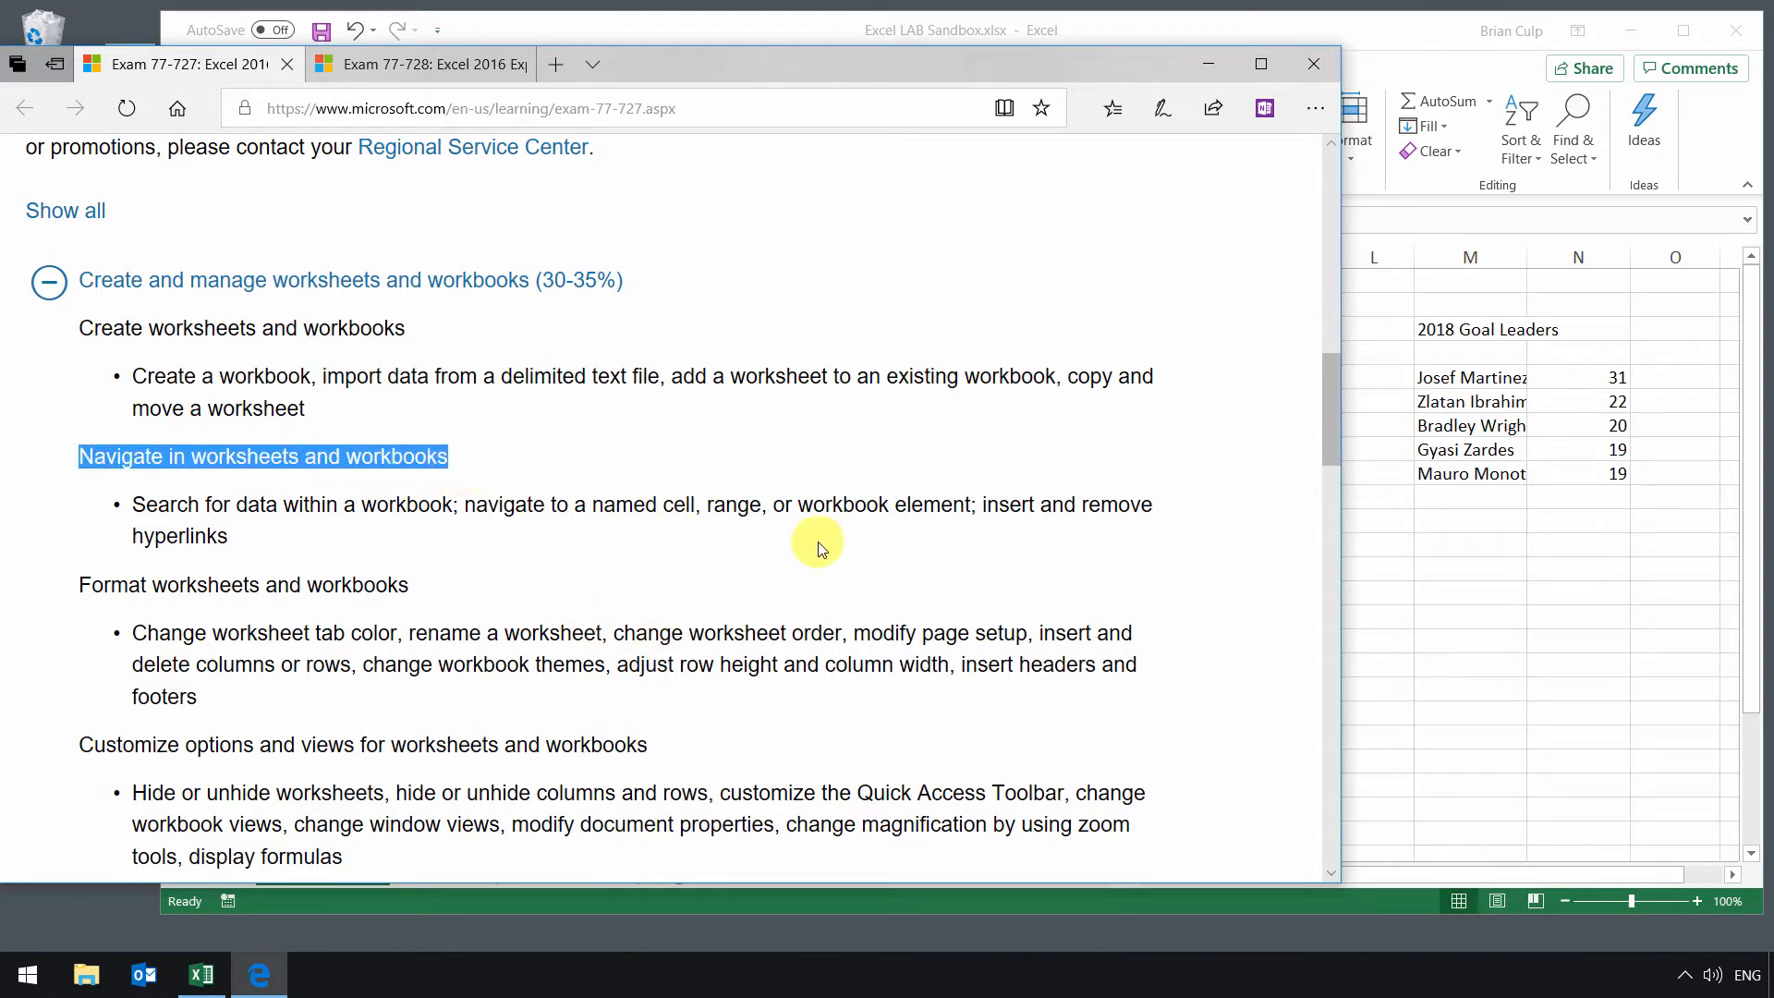
{"action": "left_click", "coordinate": [233, 539]}
{"action": "left_click_drag", "start_coordinate": [261, 547], "coordinate": [988, 508]}
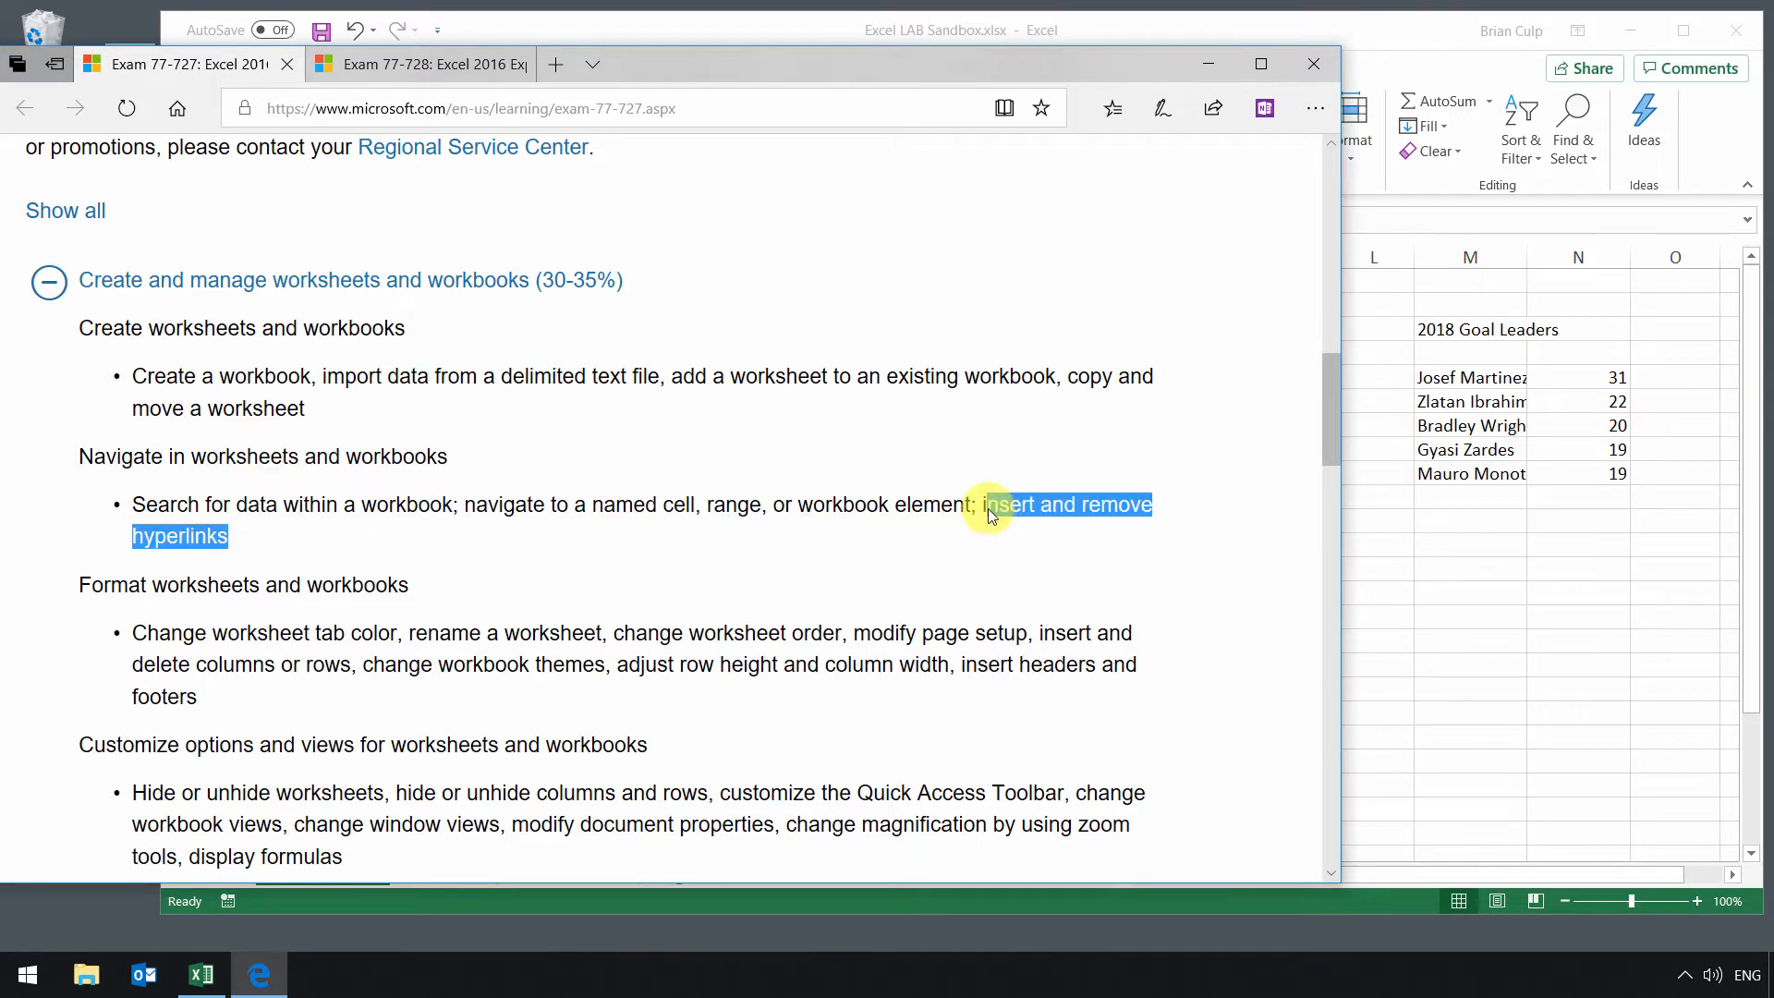
{"action": "left_click", "coordinate": [1432, 427]}
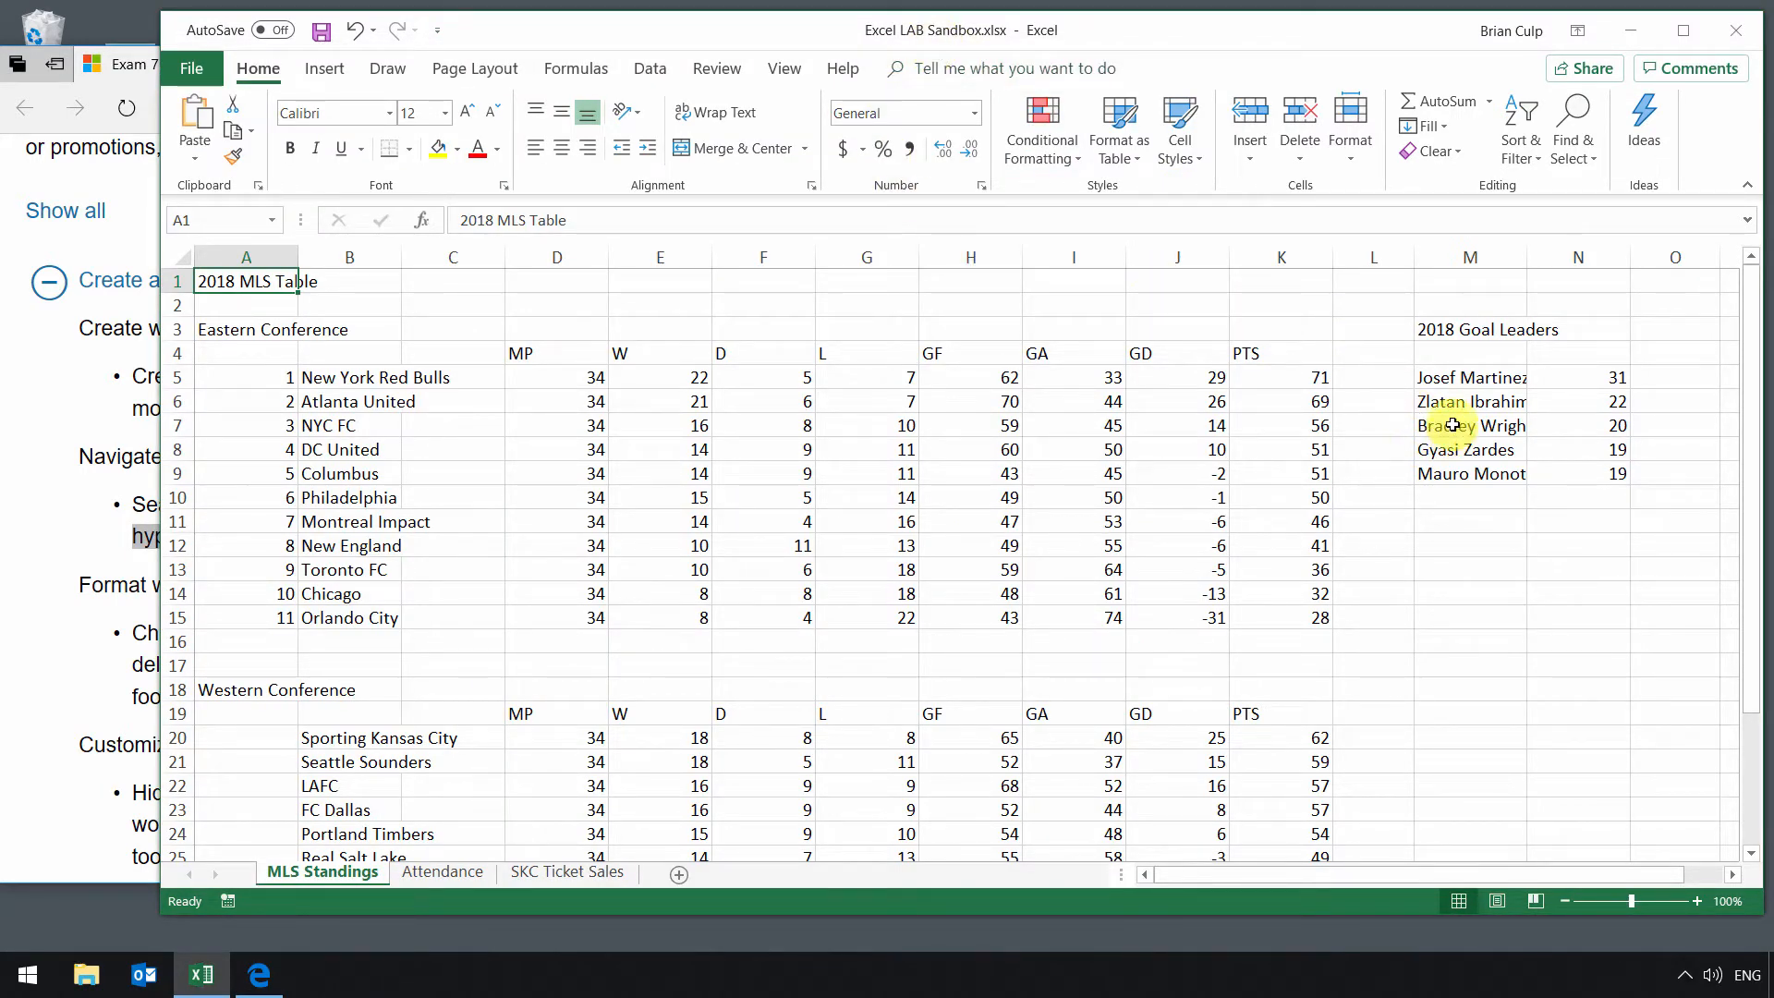
Step: Insert a hyperlink in cell N6 that links to the defined name LA_Galaxy in this document
{"action": "left_click", "coordinate": [1574, 403]}
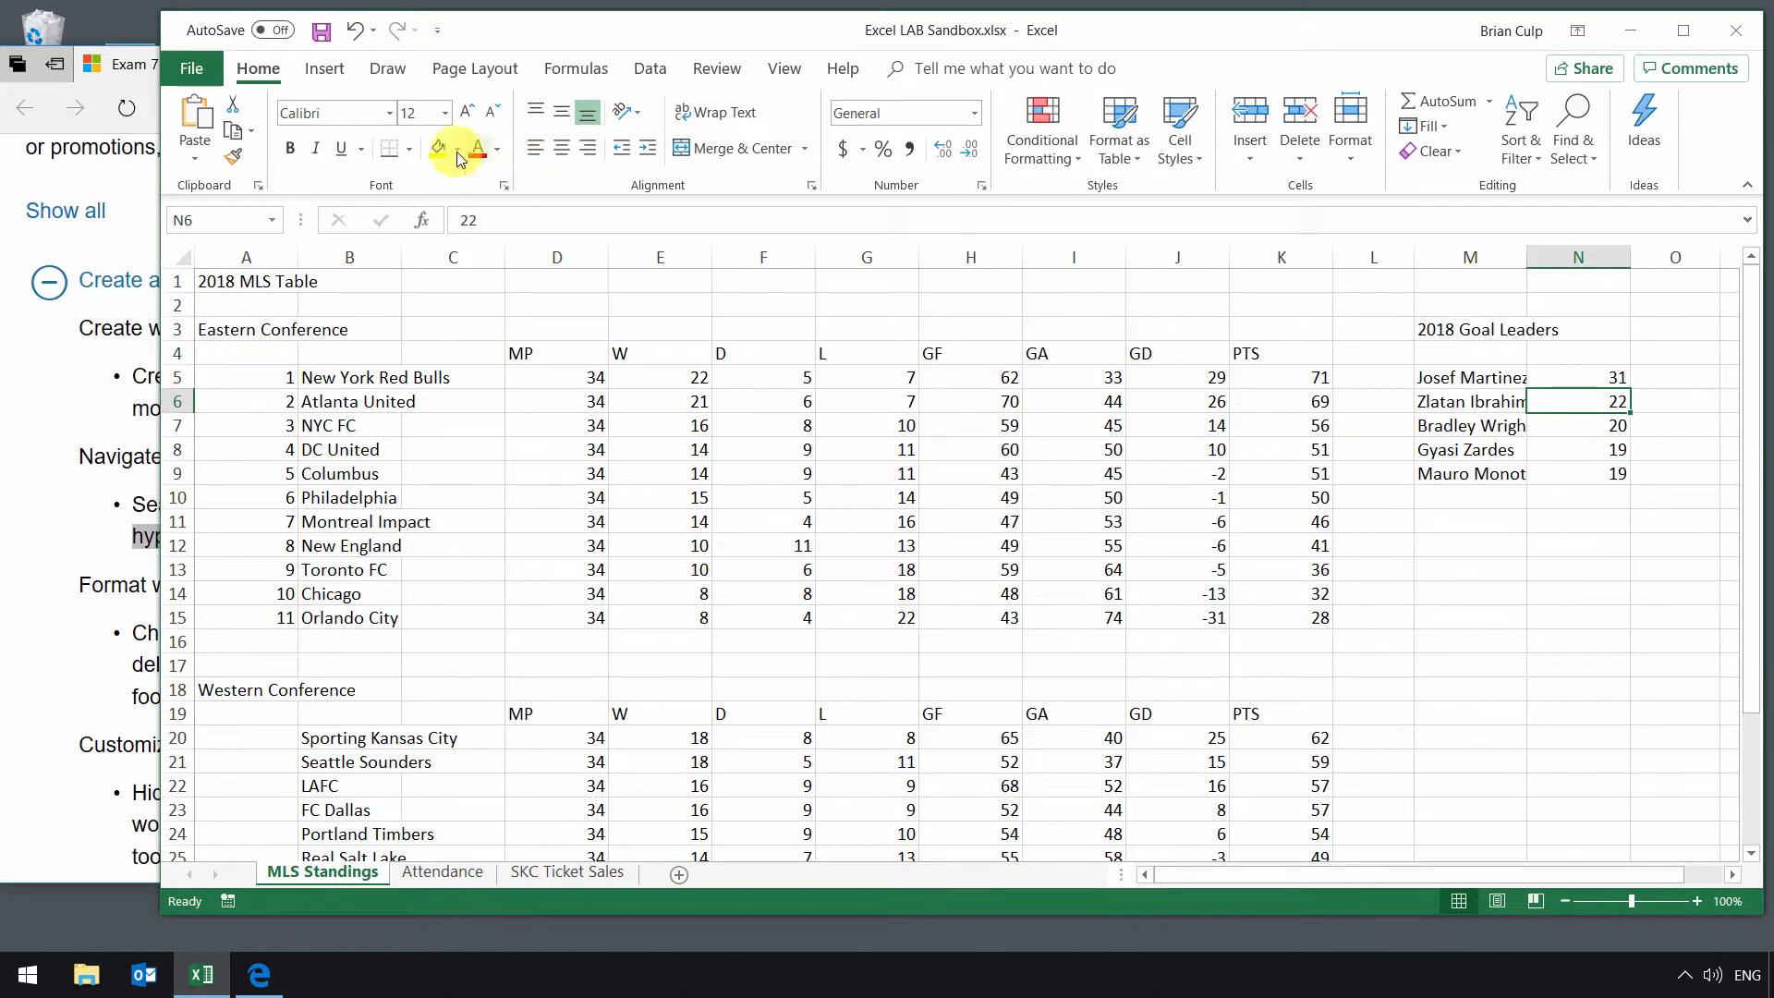
{"action": "left_click", "coordinate": [314, 71]}
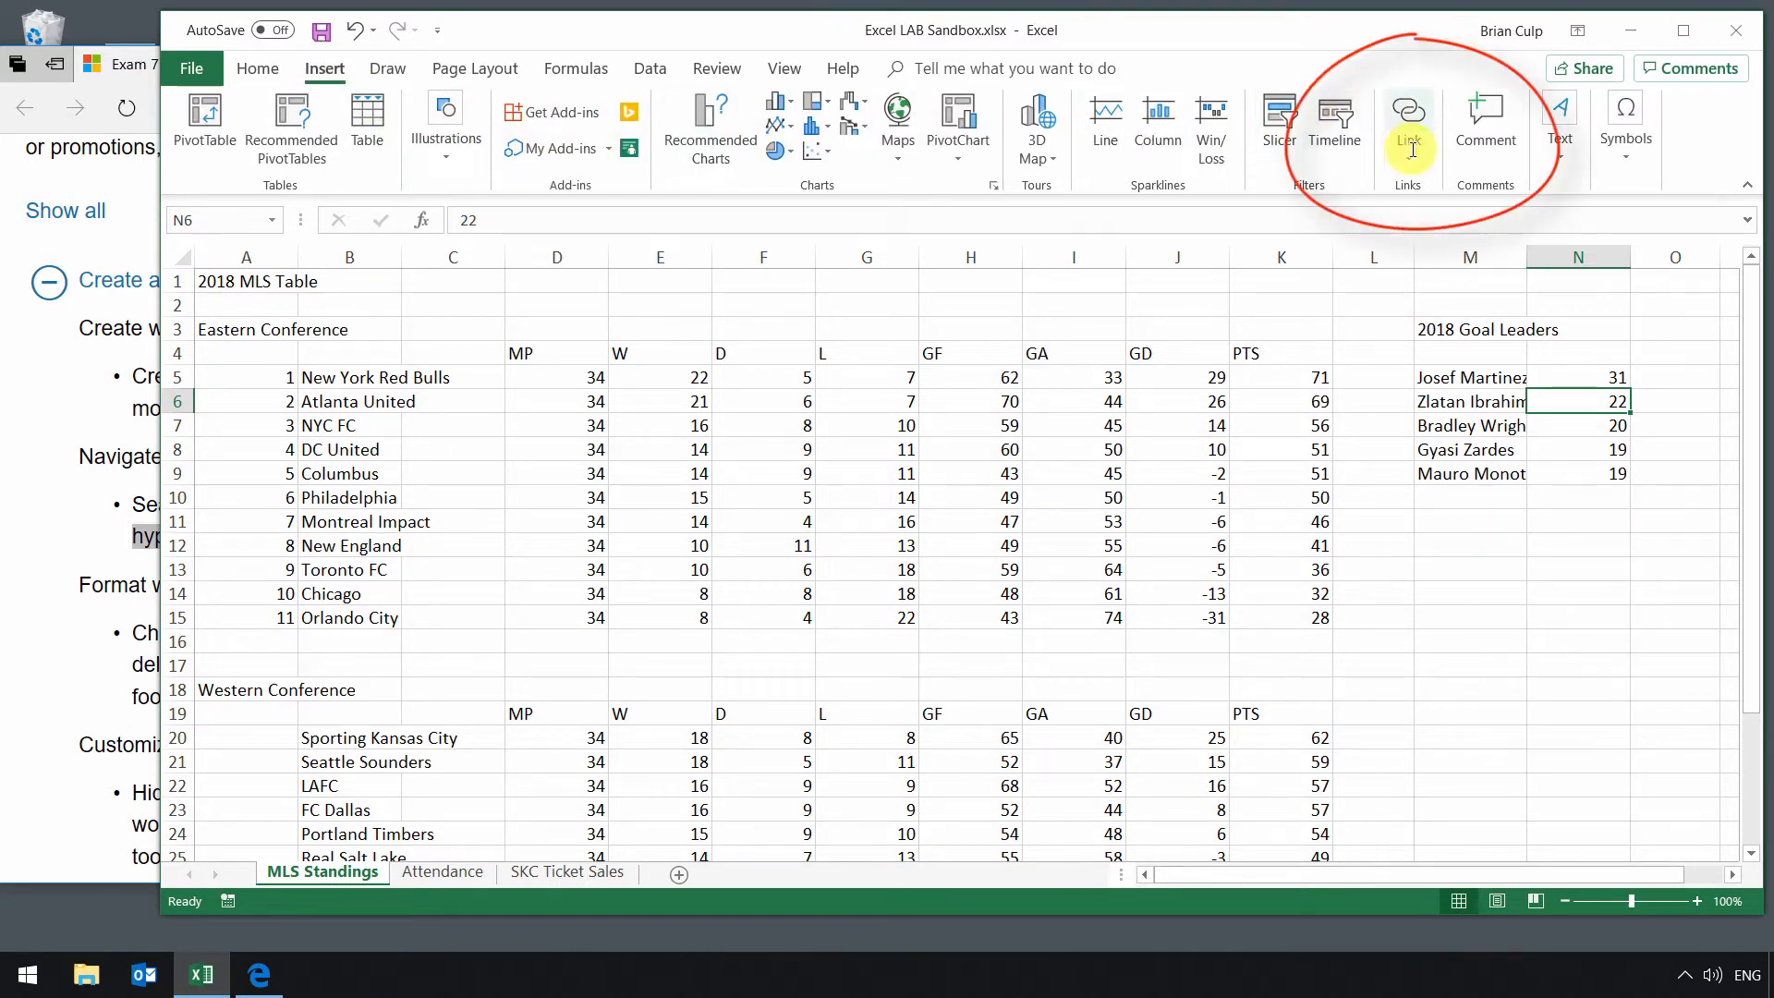
{"action": "right_click", "coordinate": [1544, 396]}
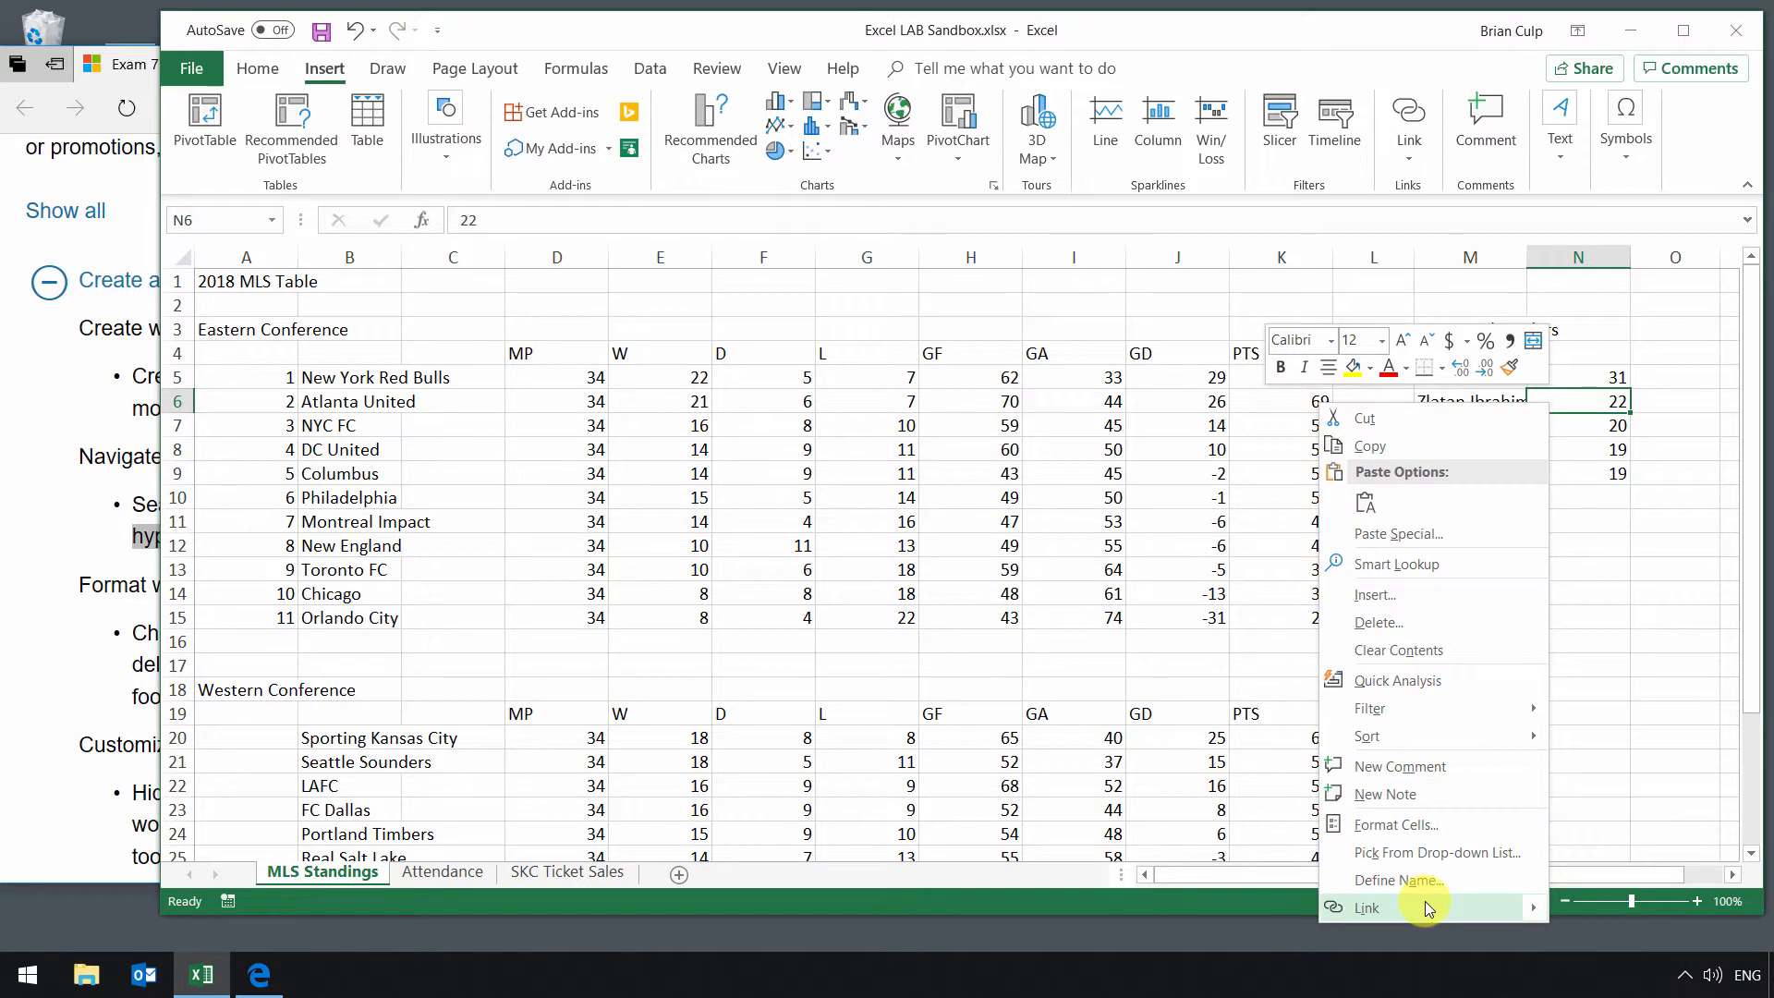
{"action": "left_click", "coordinate": [1343, 910]}
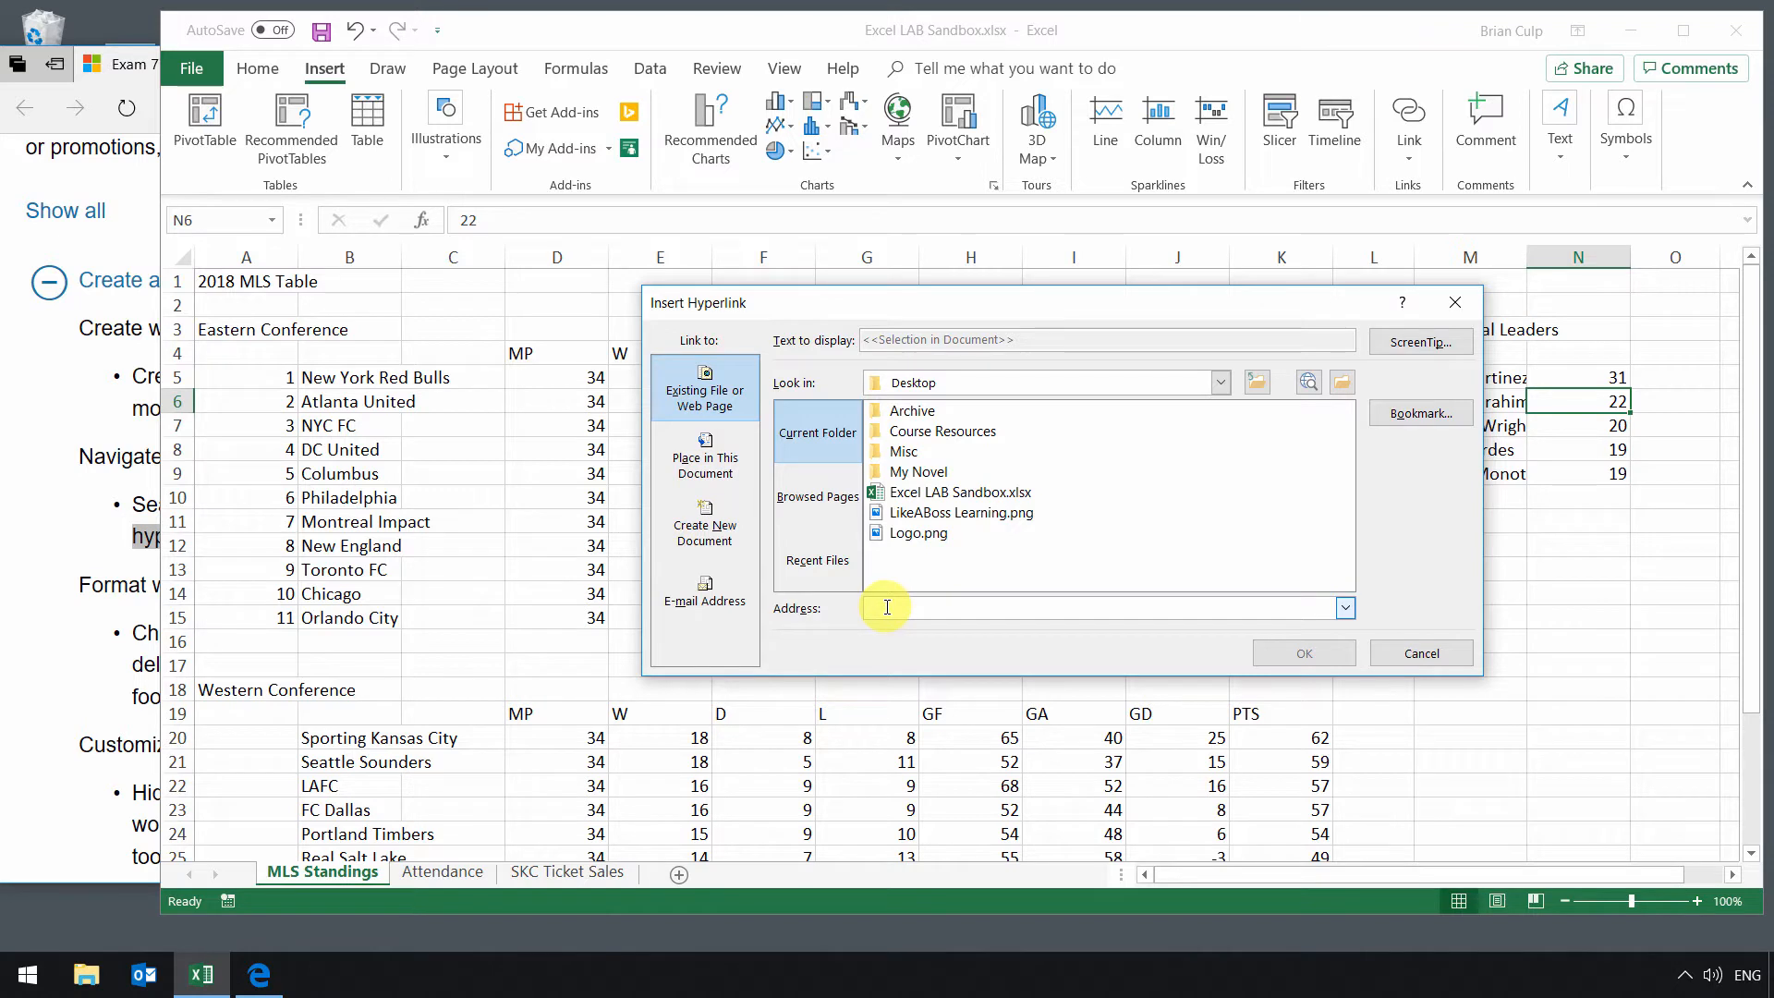
{"action": "type", "text": "likeabosslearning.com"}
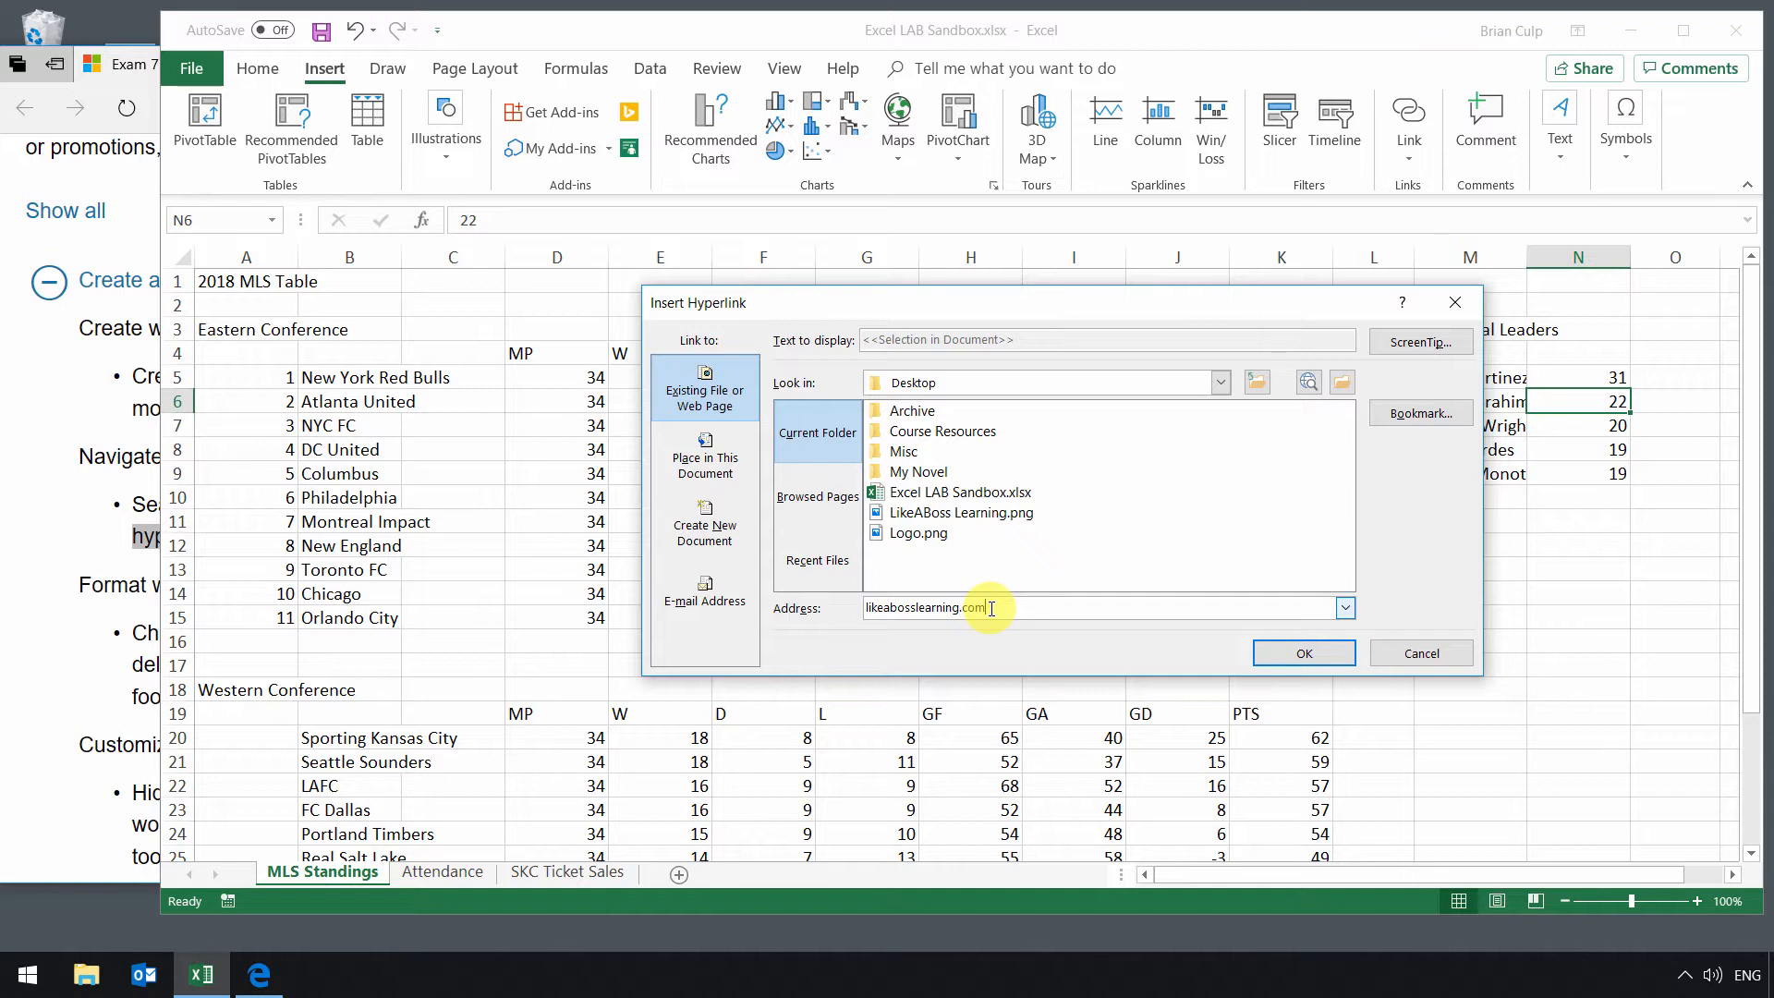
{"action": "left_click", "coordinate": [731, 476]}
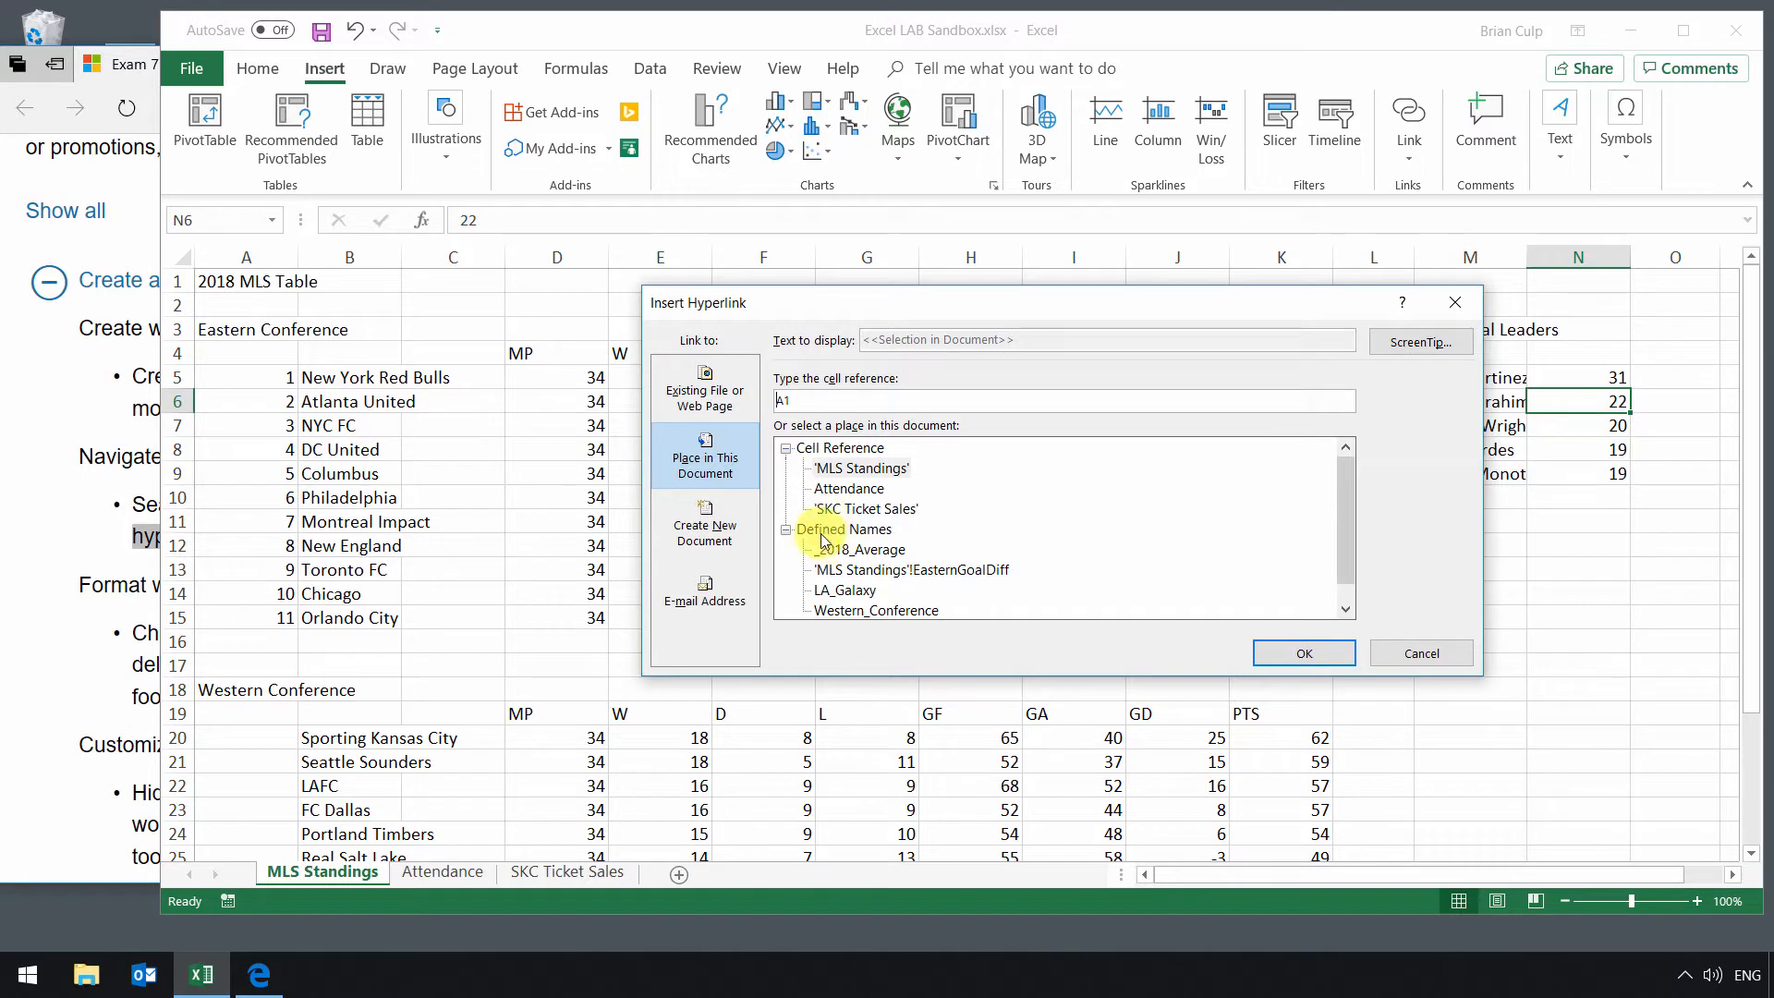
{"action": "left_click", "coordinate": [844, 592]}
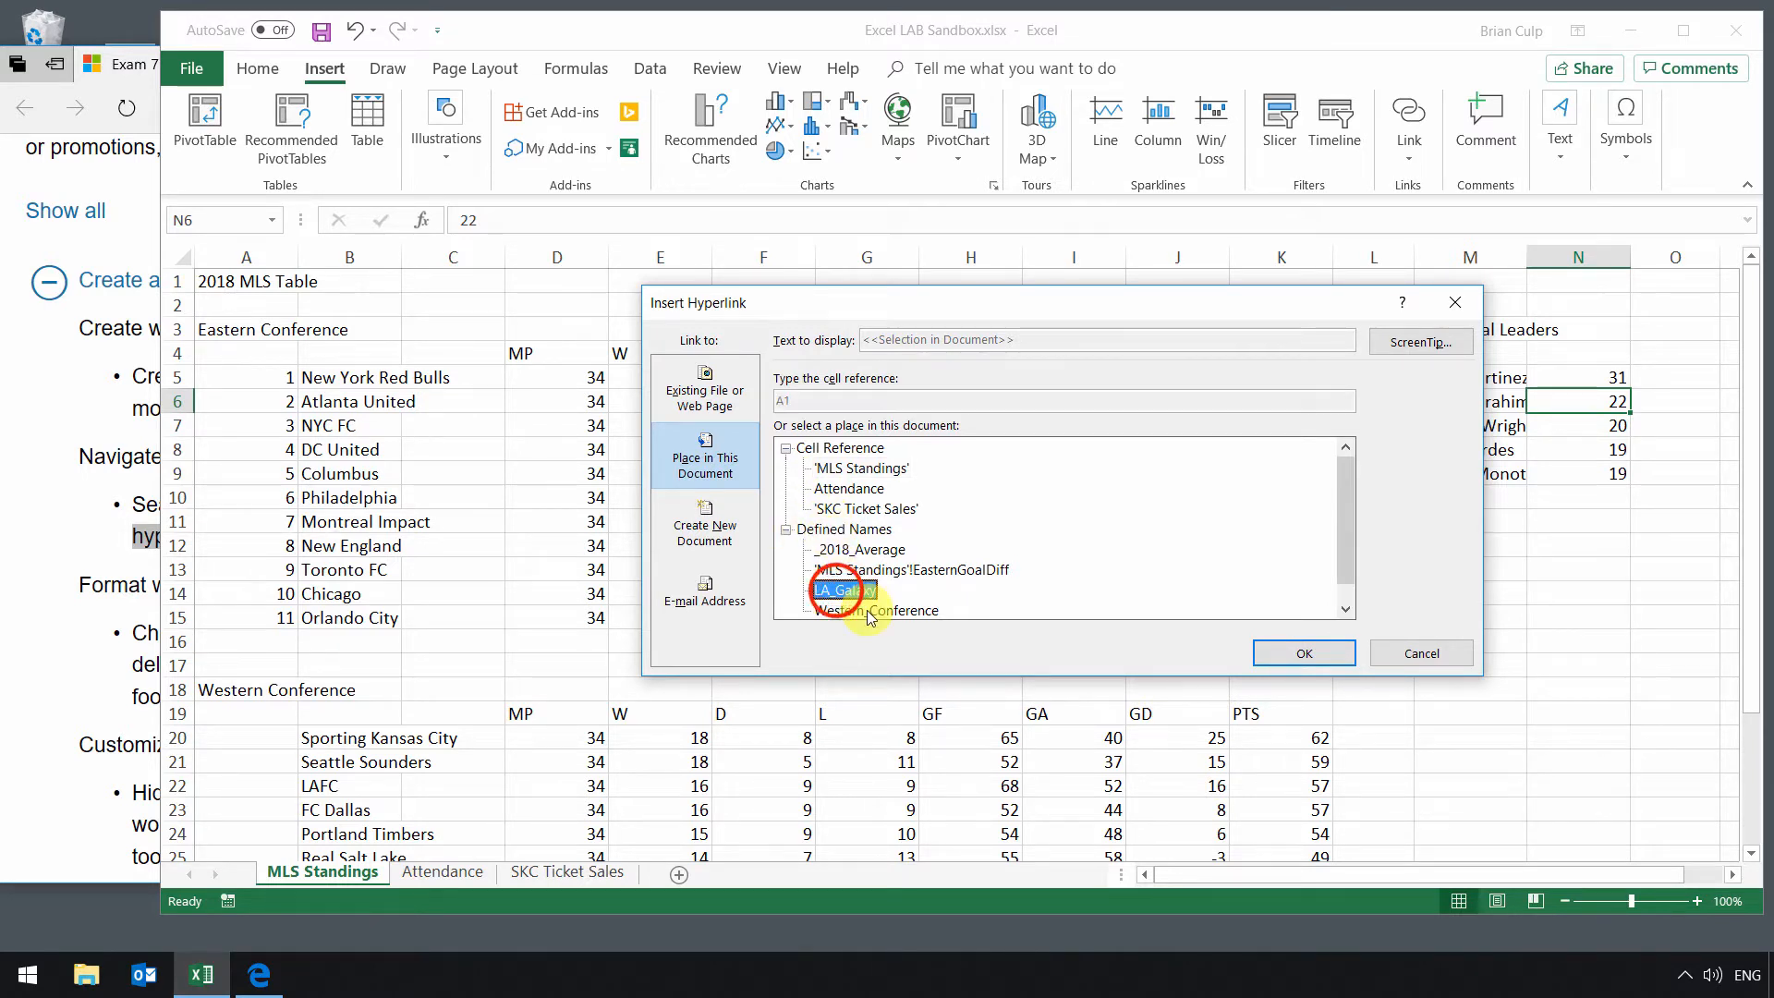
{"action": "left_click", "coordinate": [1284, 652]}
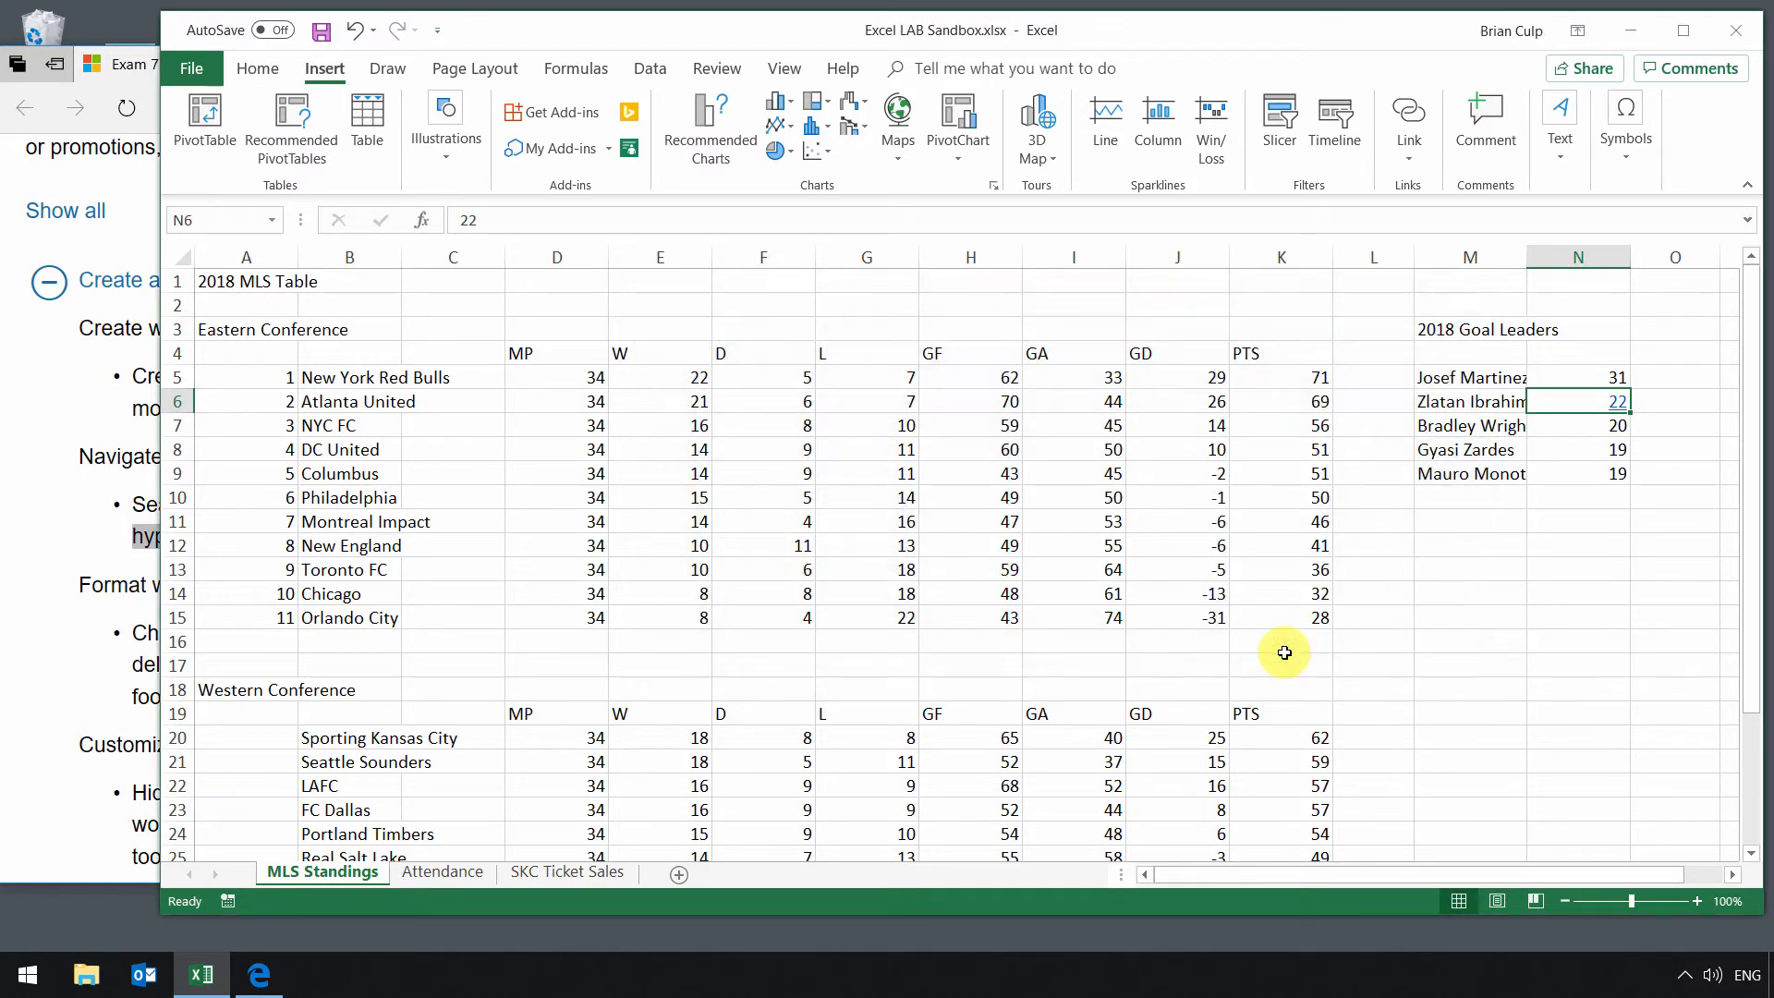
Step: Follow the hyperlink in N6 to jump to the LA_Galaxy range
{"action": "left_click", "coordinate": [1573, 427]}
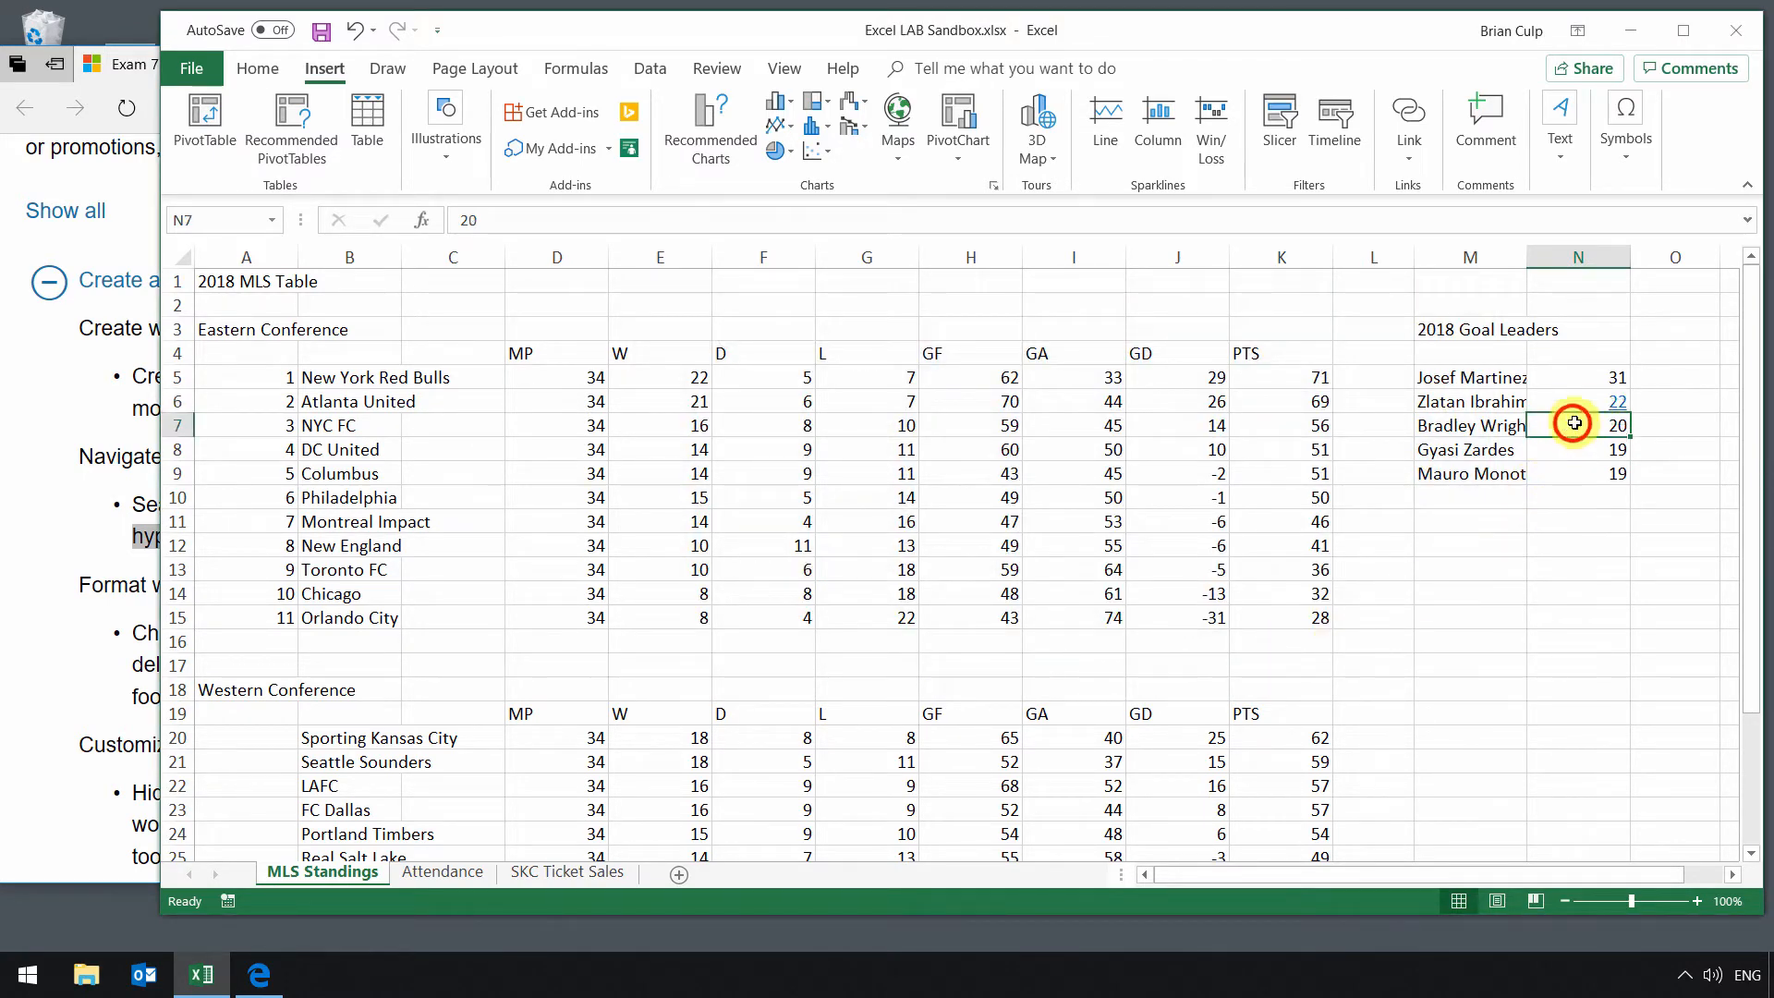
{"action": "left_click", "coordinate": [1618, 406]}
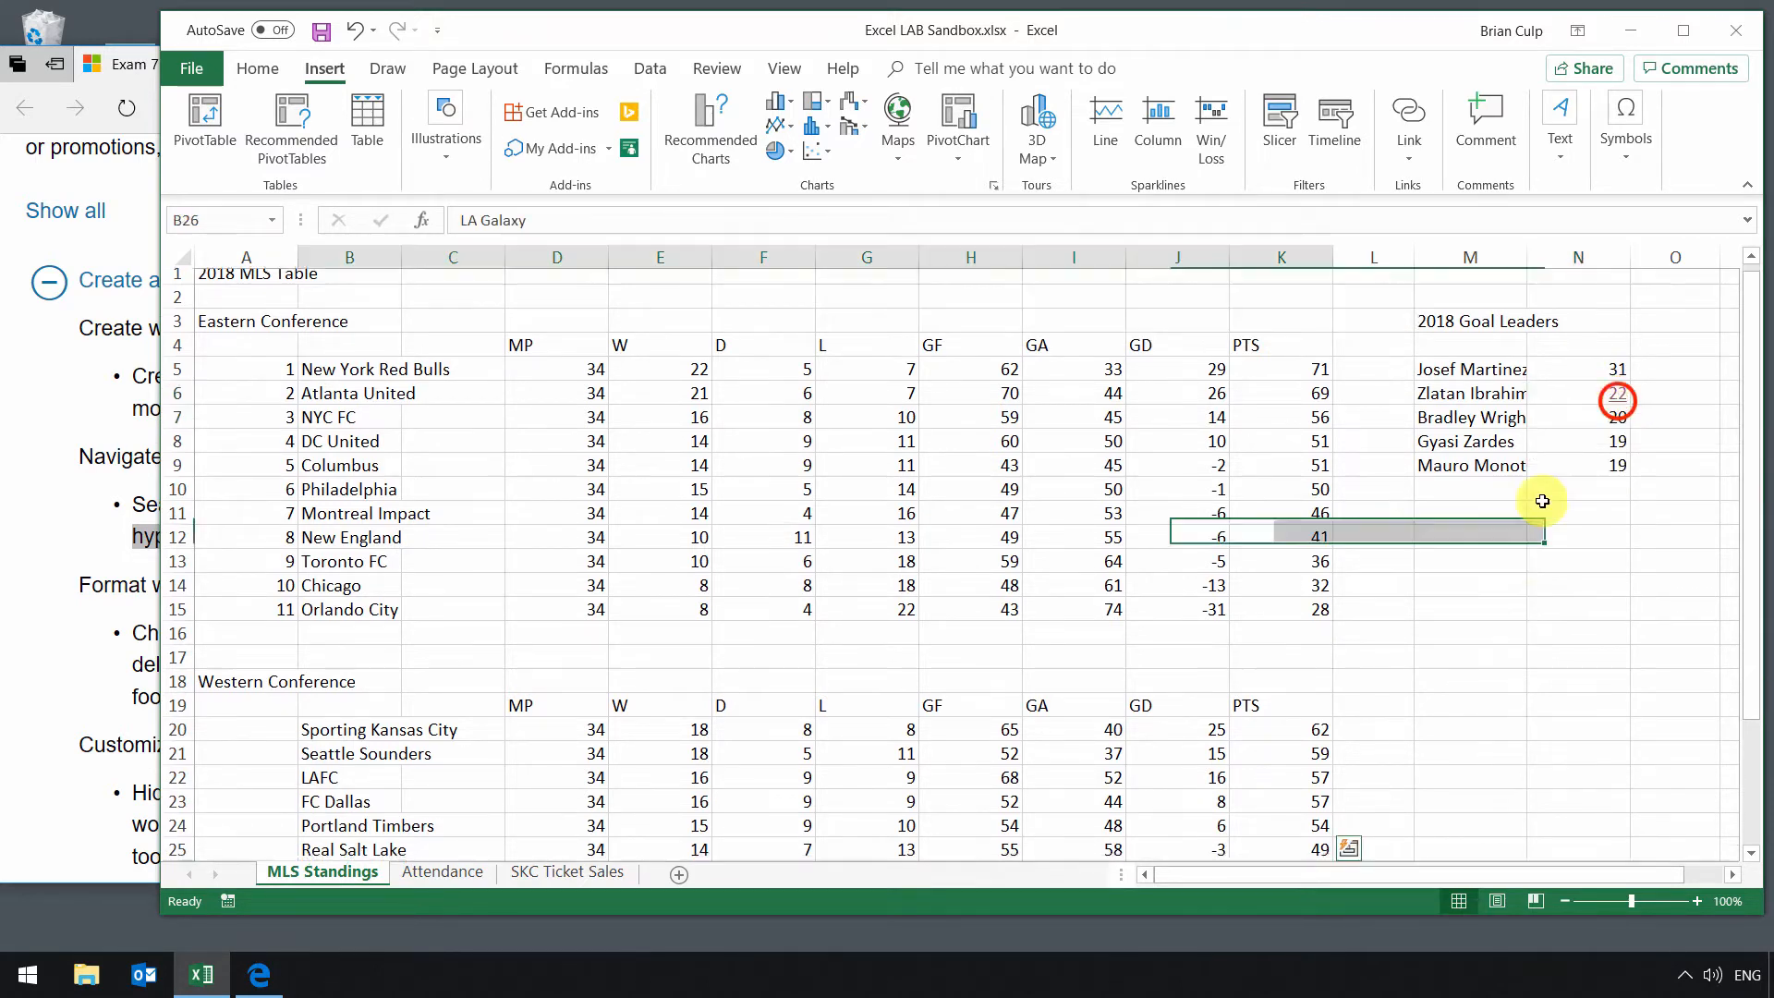
{"action": "scroll", "coordinate": [343, 812], "scroll_direction": "down", "scroll_amount": 2}
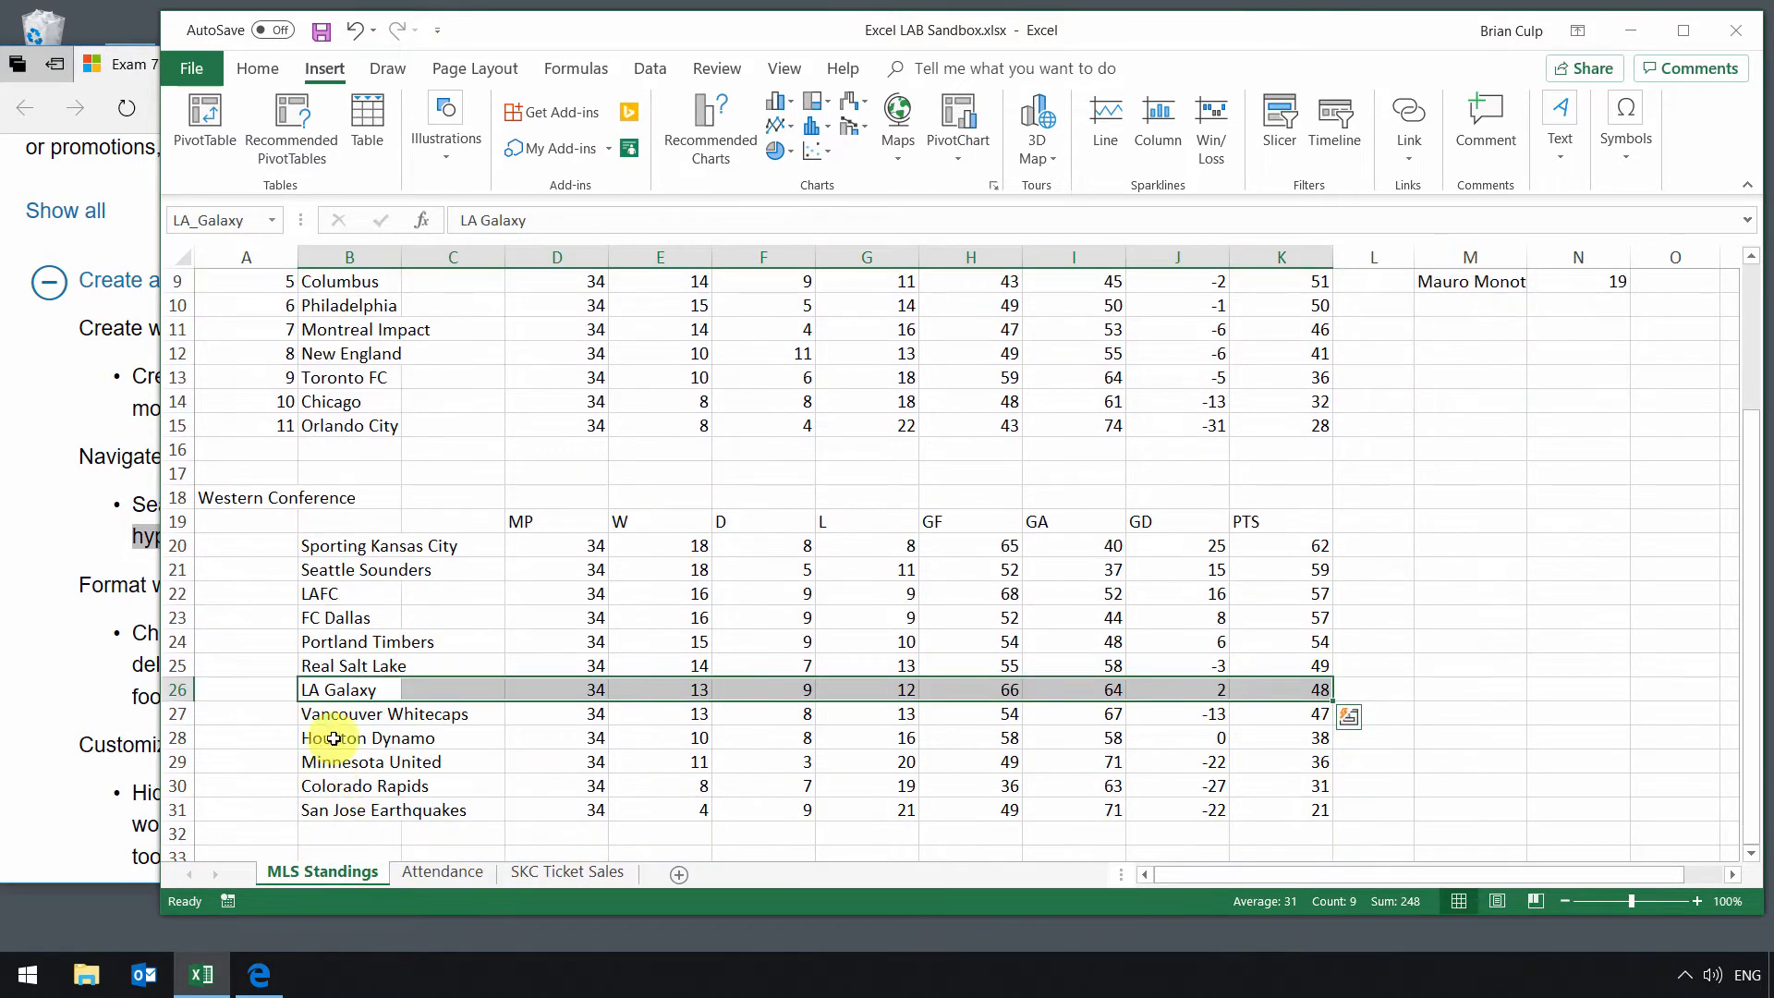
Step: Review the objective on navigating to a named cell, range, or workbook element in the browser
{"action": "left_click", "coordinate": [99, 568]}
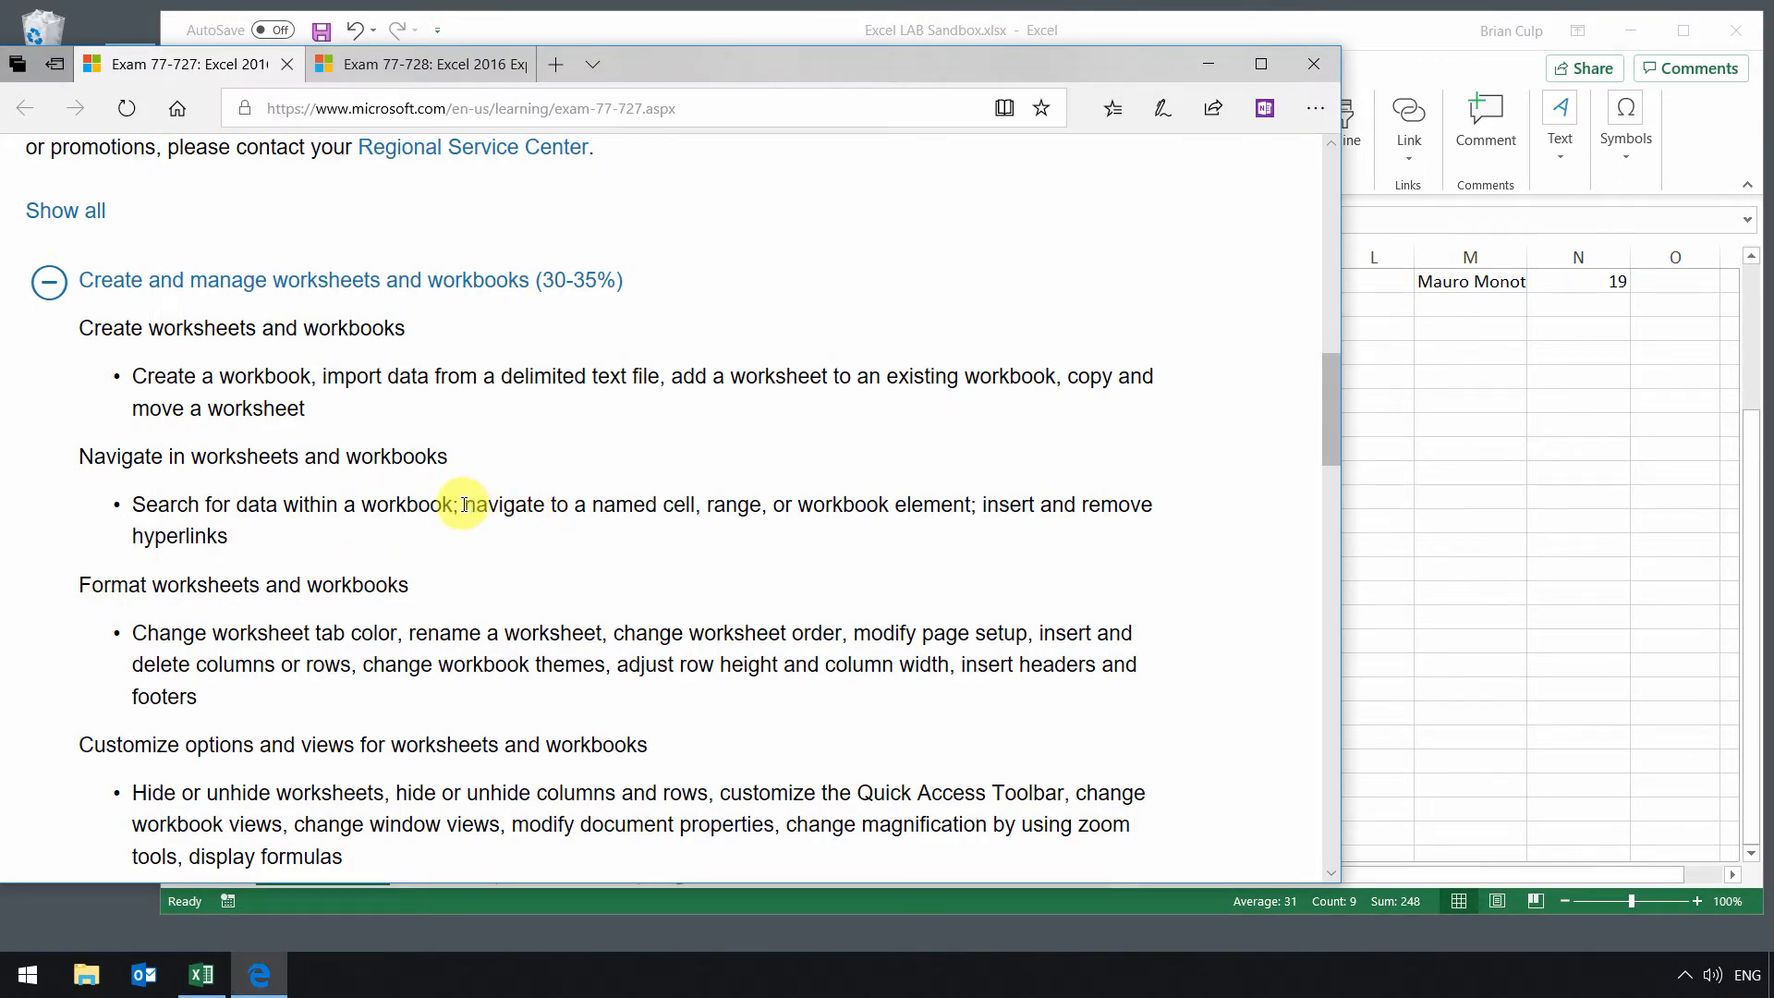
{"action": "left_click_drag", "start_coordinate": [464, 504], "coordinate": [761, 507]}
{"action": "left_click", "coordinate": [1419, 45]}
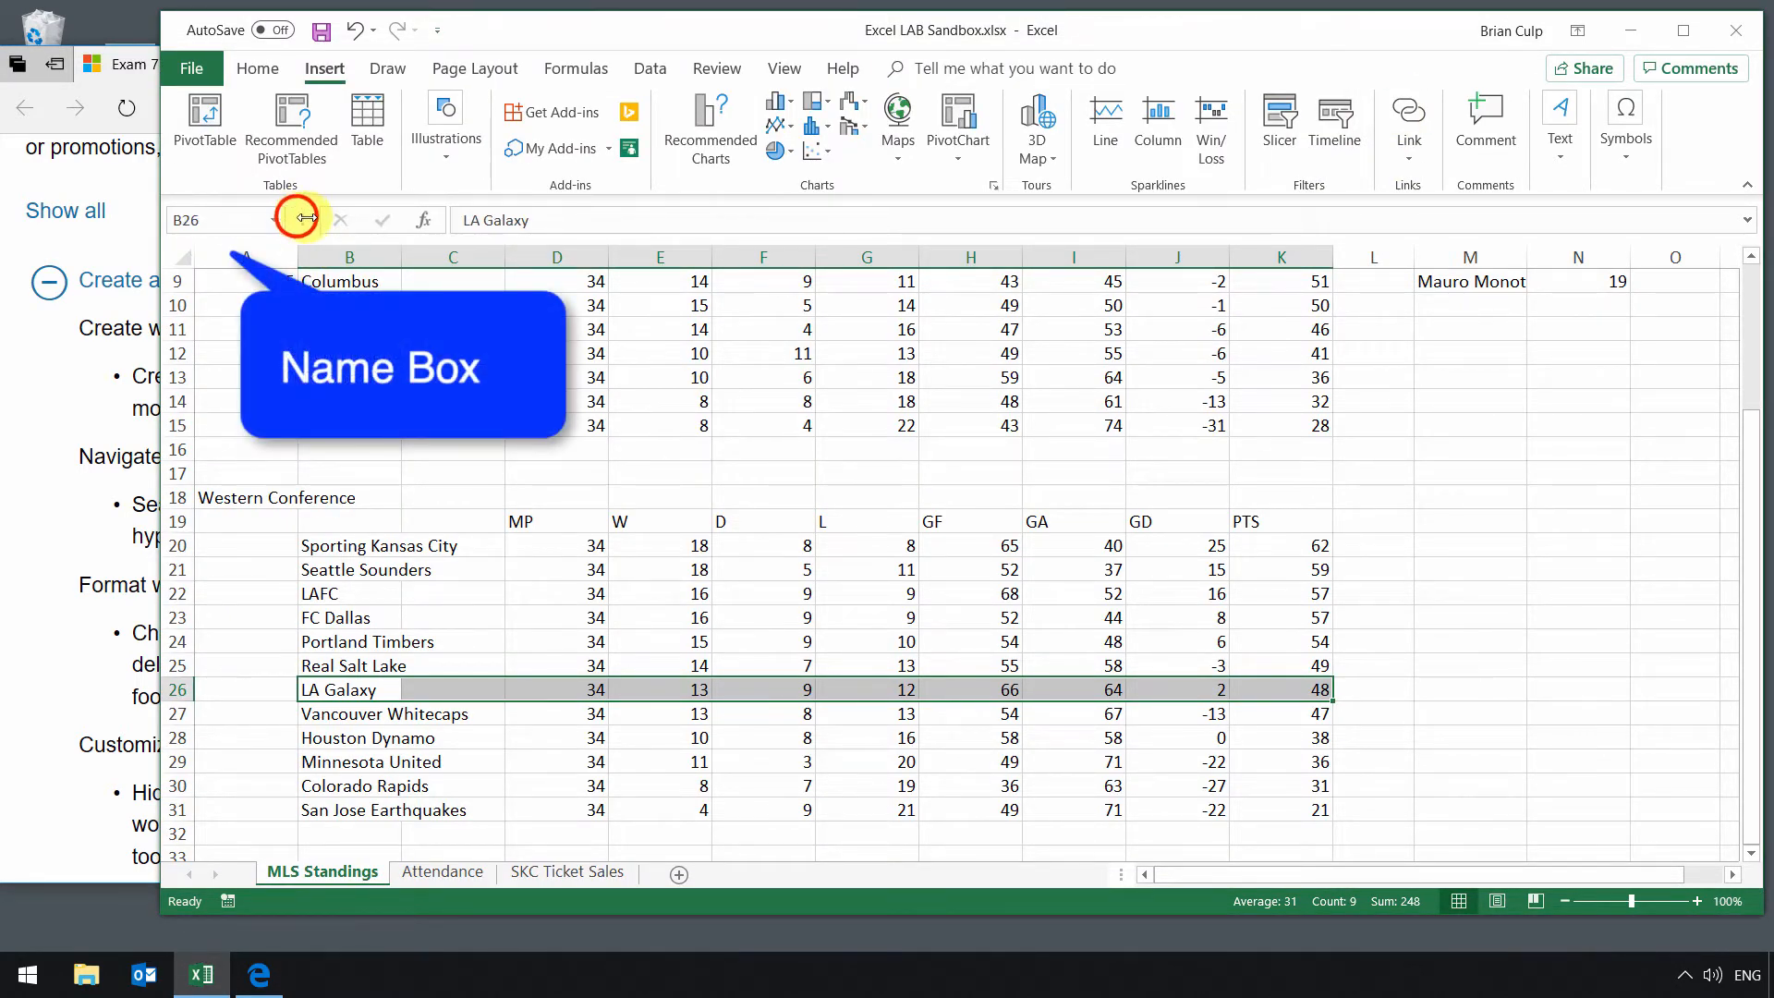
Step: Widen the Name Box and open its list of defined names
{"action": "left_click_drag", "start_coordinate": [301, 219], "coordinate": [386, 216]}
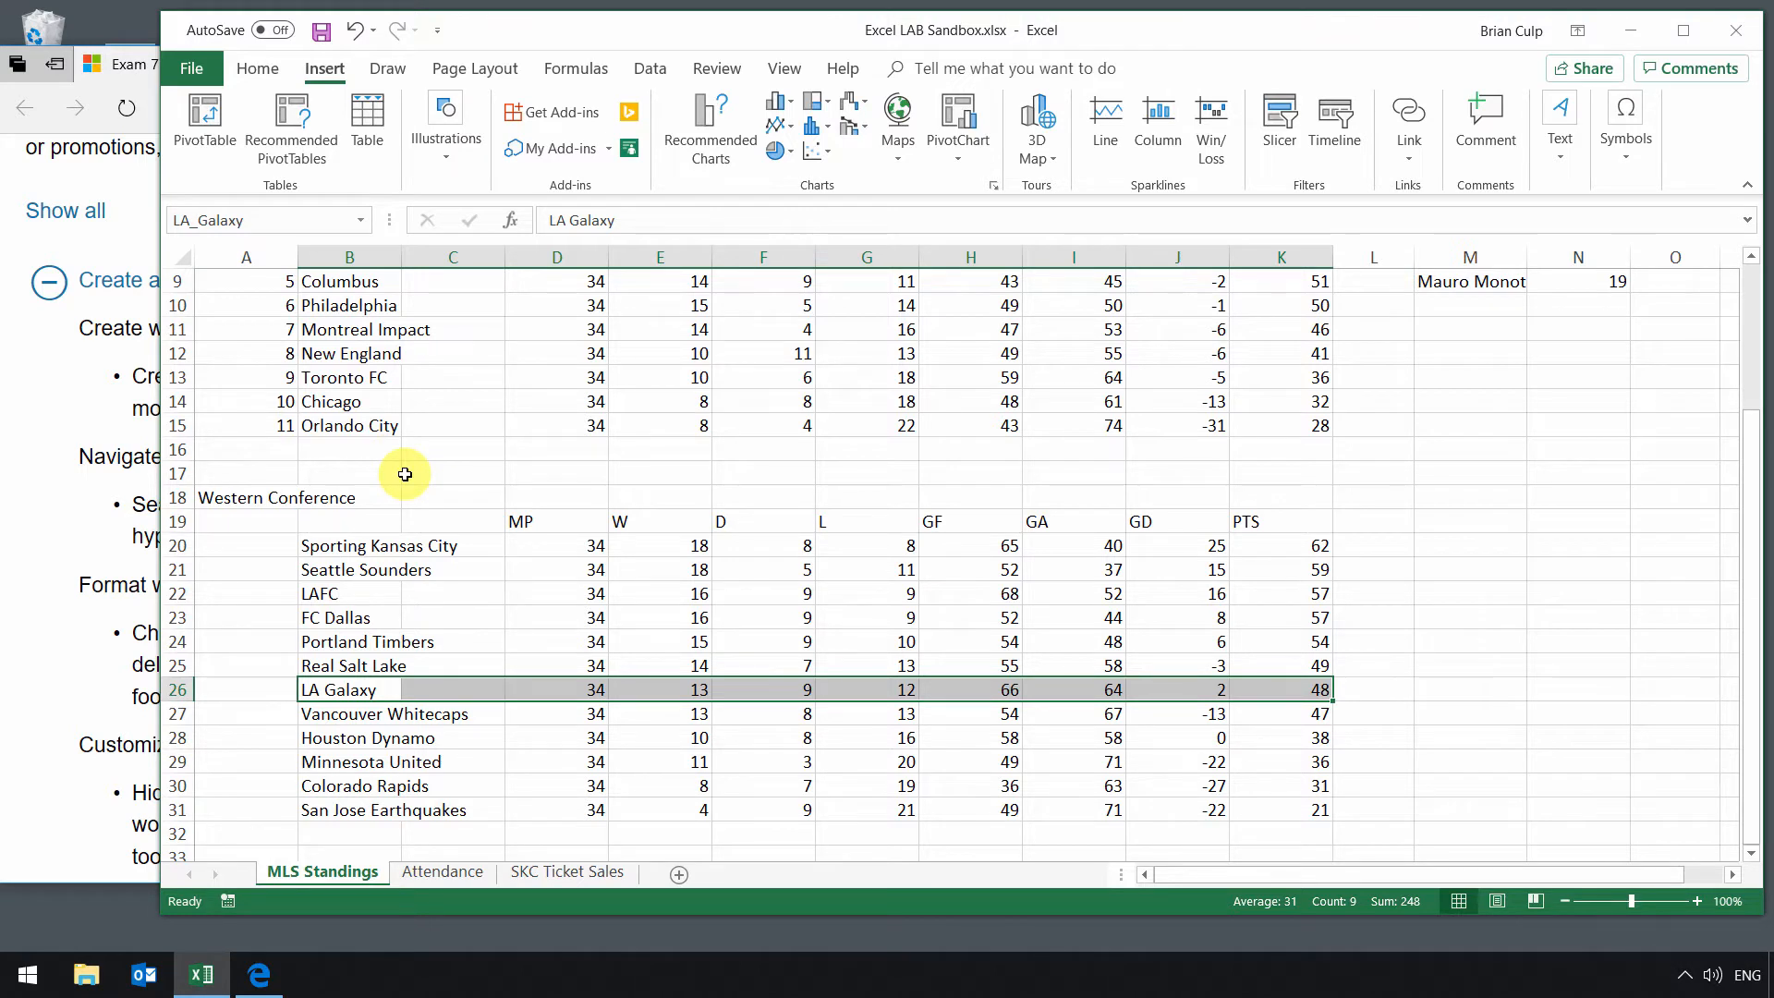
{"action": "left_click", "coordinate": [360, 220]}
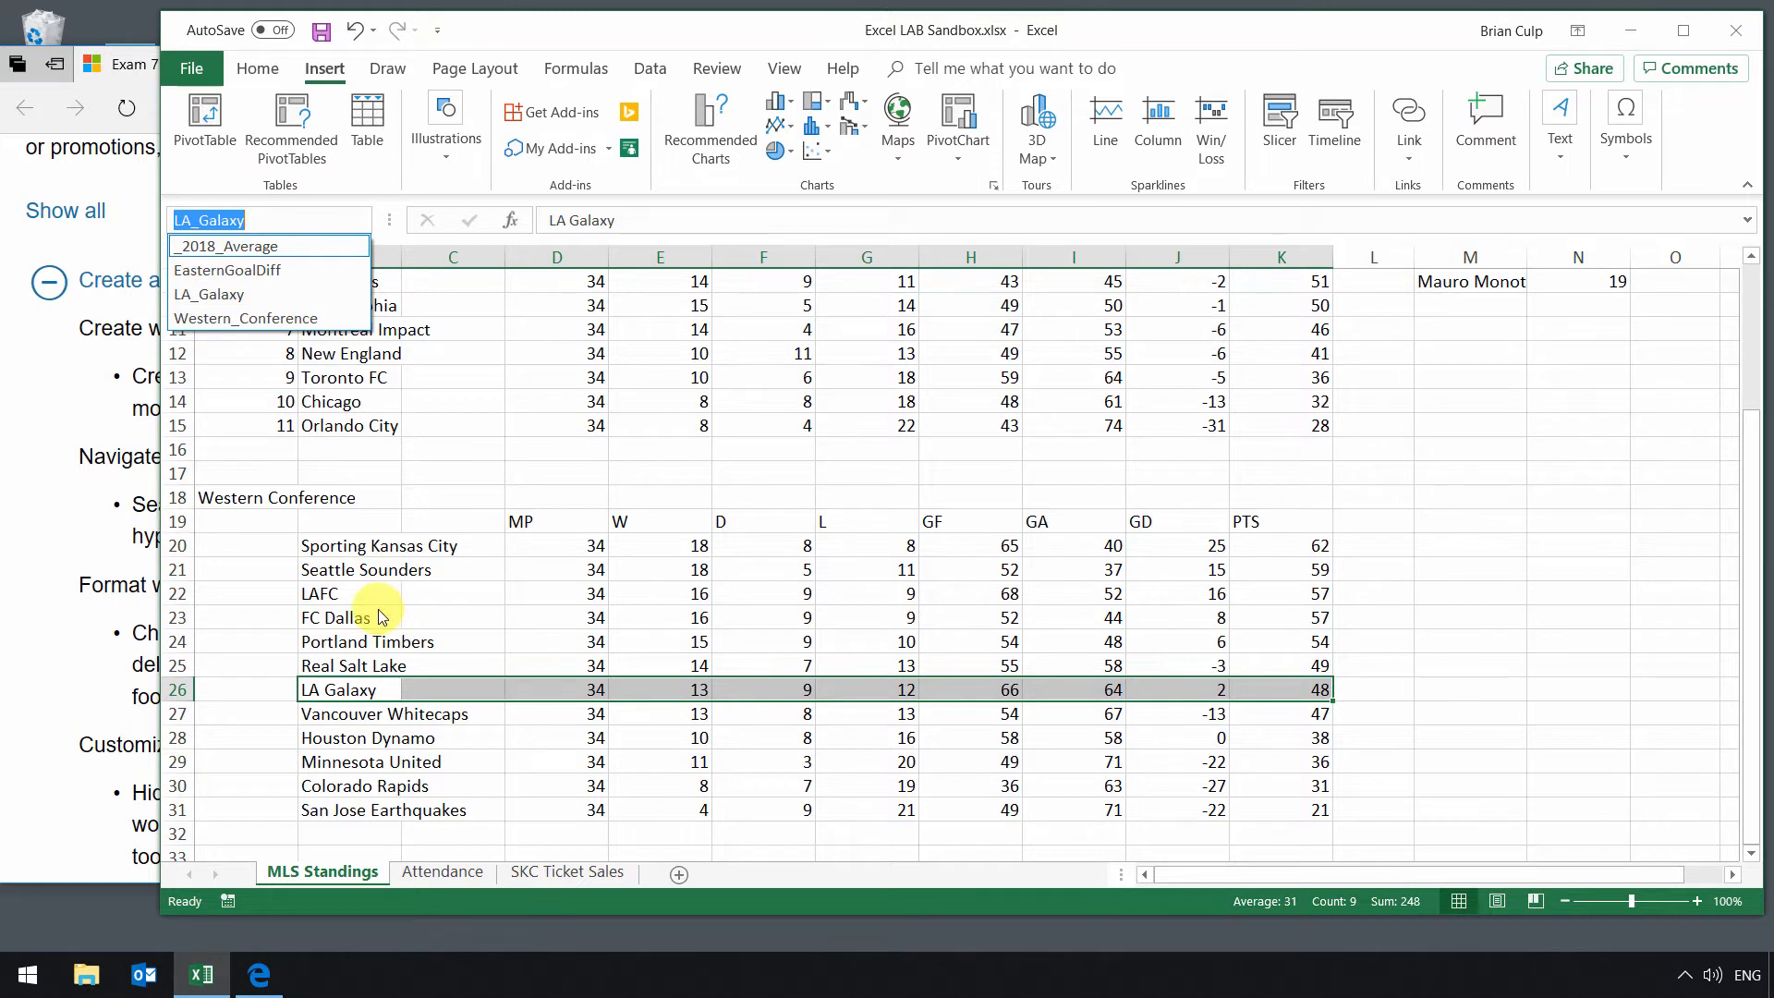
Step: Try to define the name FC Dallas for the FC Dallas row B23:I23
{"action": "left_click_drag", "start_coordinate": [350, 617], "coordinate": [1072, 610]}
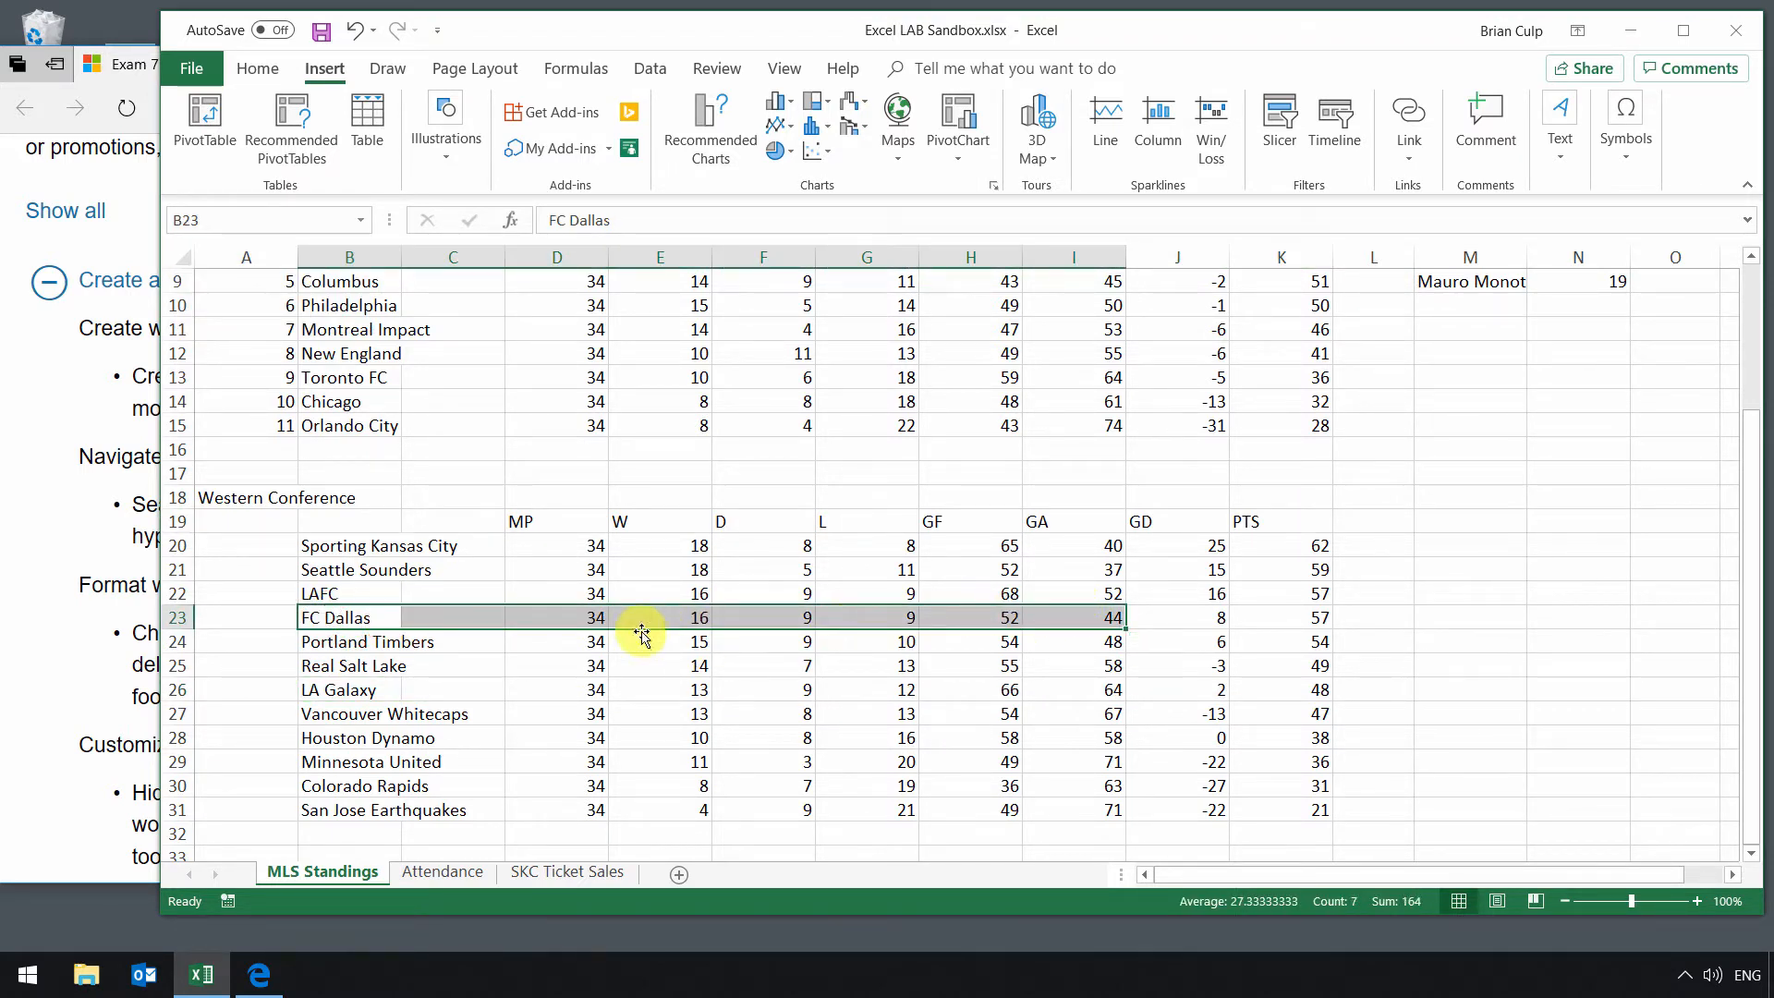
{"action": "left_click", "coordinate": [370, 618]}
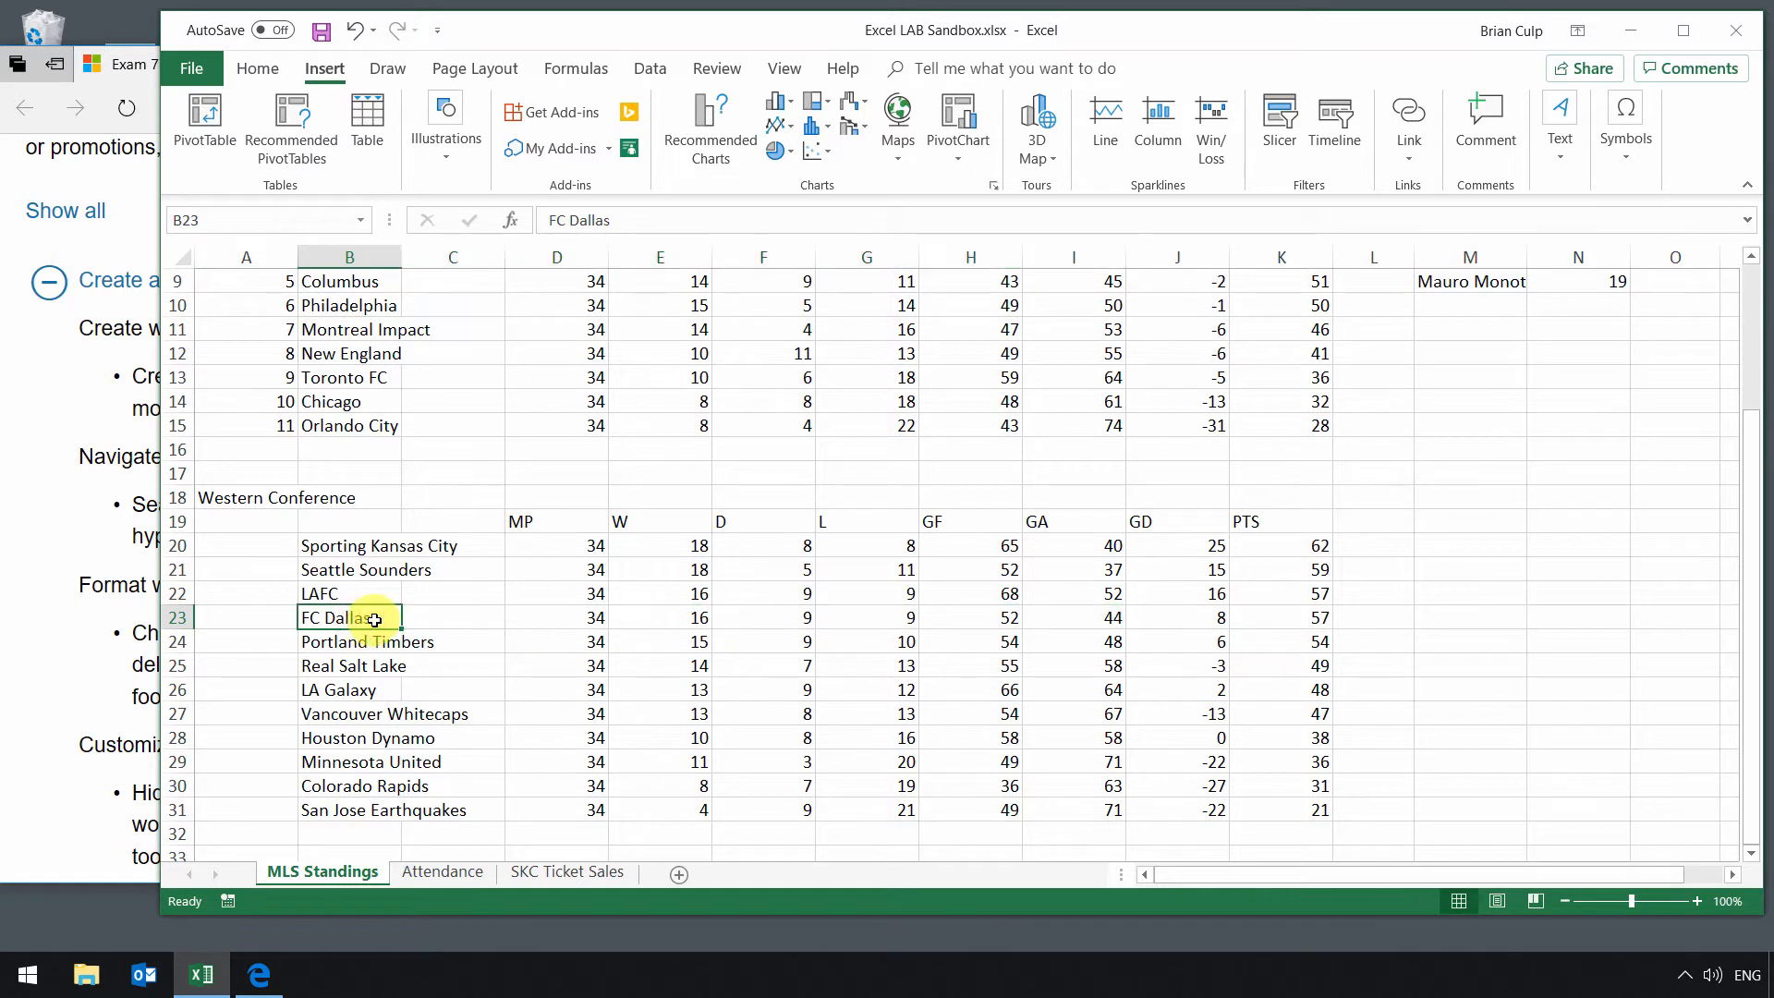
{"action": "left_click_drag", "start_coordinate": [374, 619], "coordinate": [1089, 621]}
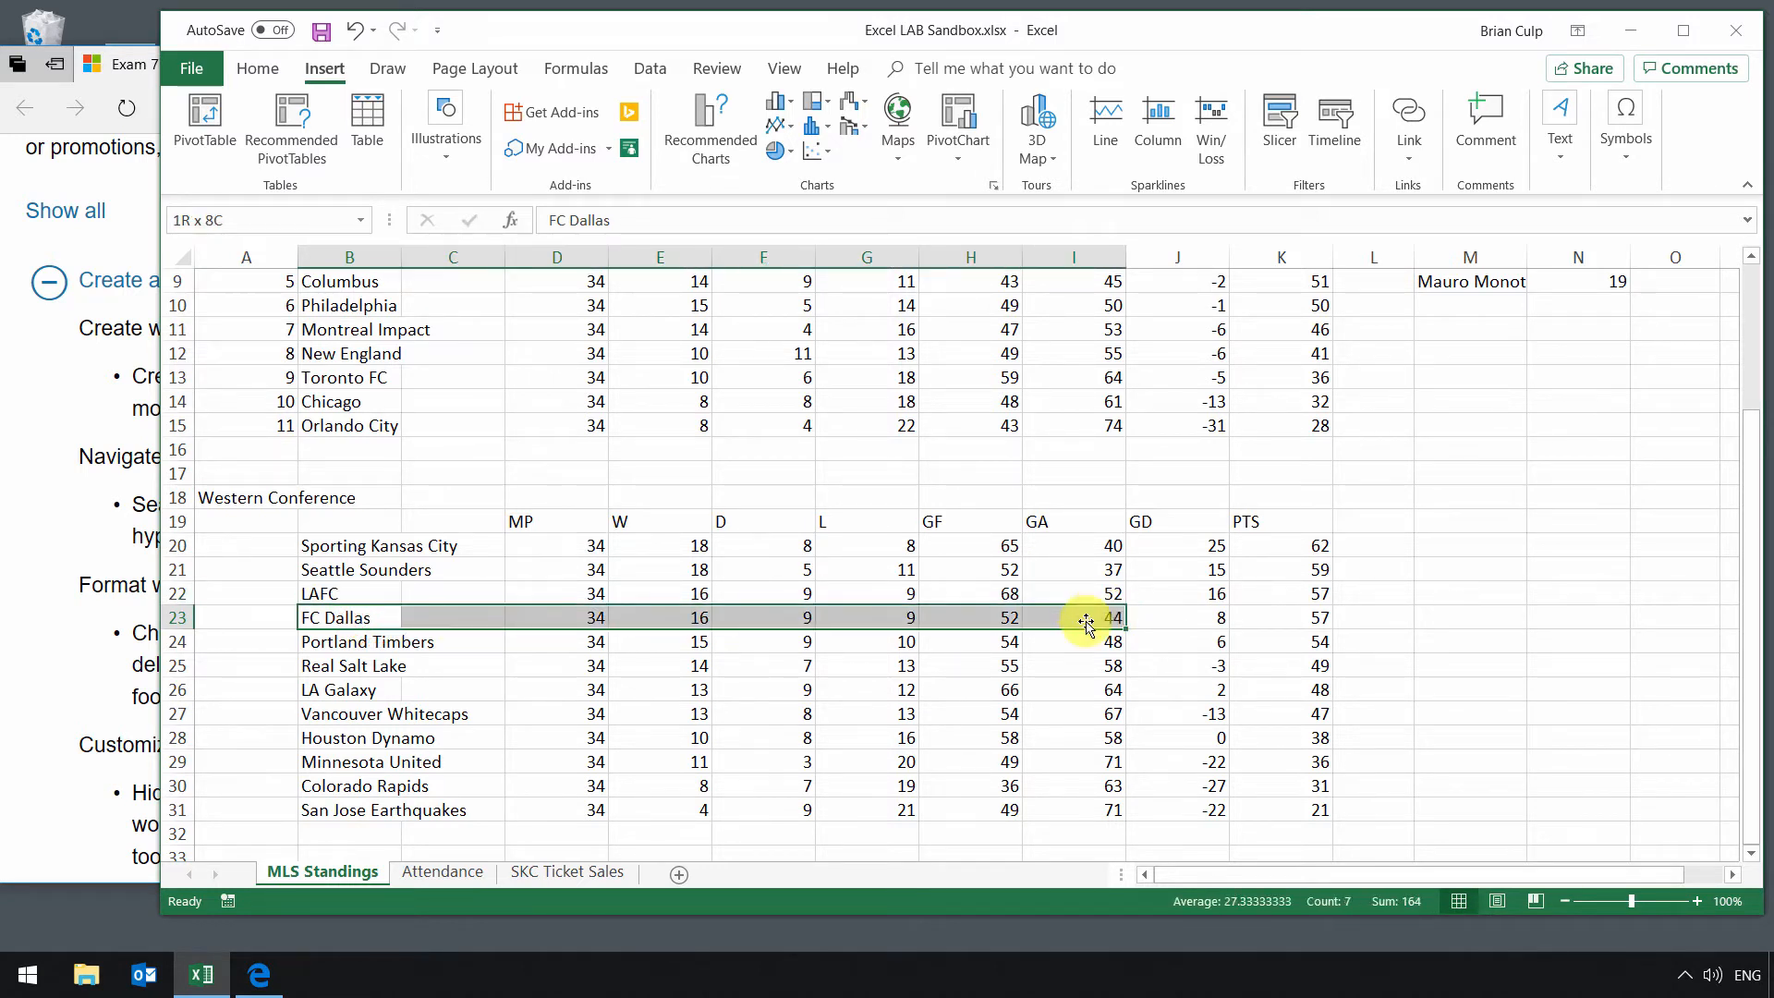
{"action": "right_click", "coordinate": [774, 620]}
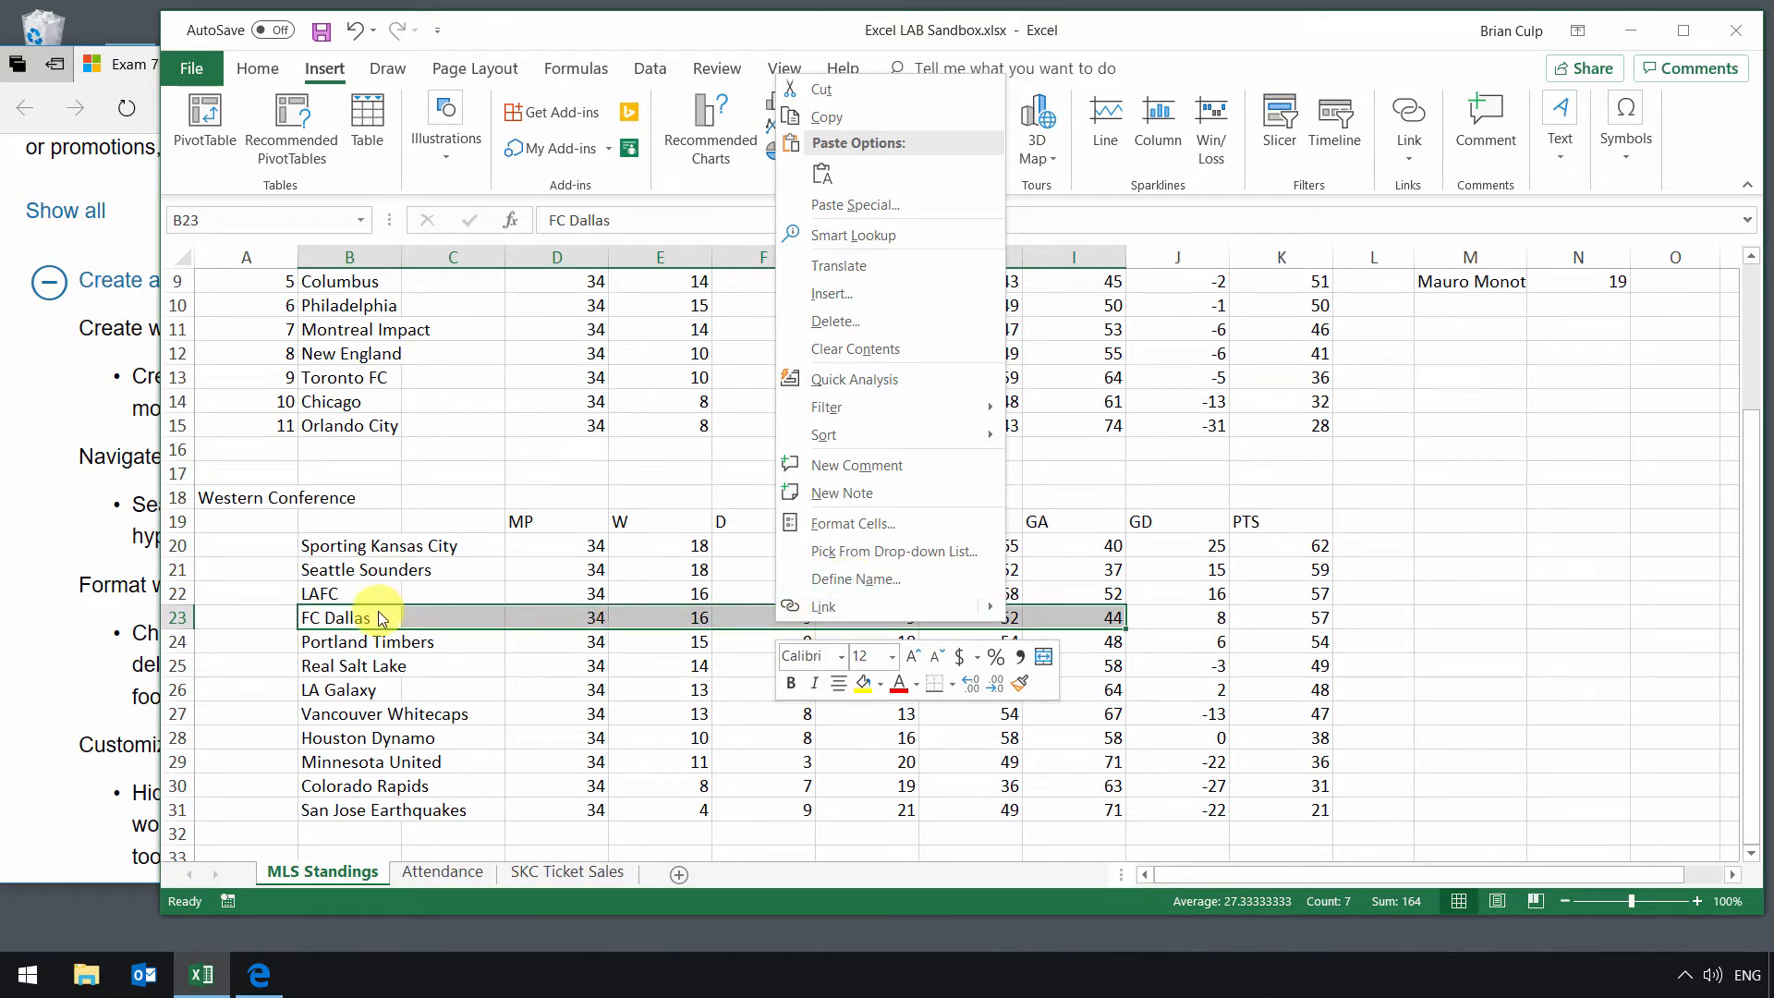
{"action": "left_click", "coordinate": [574, 69]}
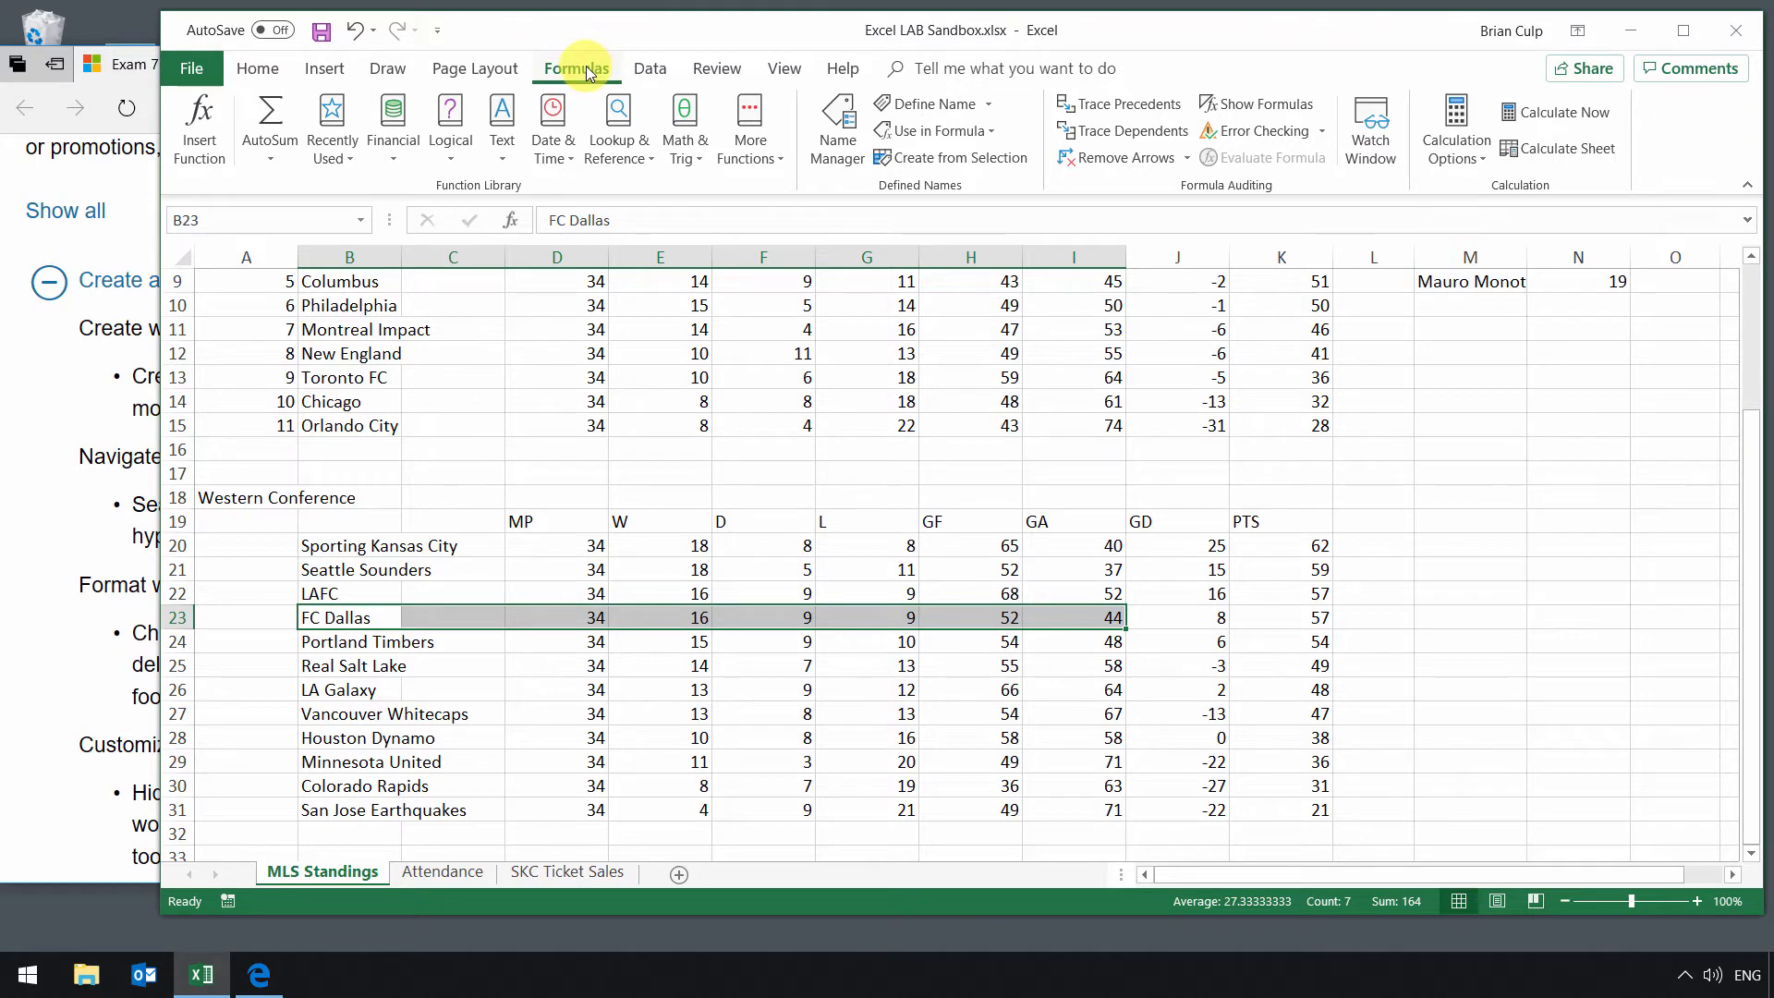
{"action": "left_click", "coordinate": [981, 111]}
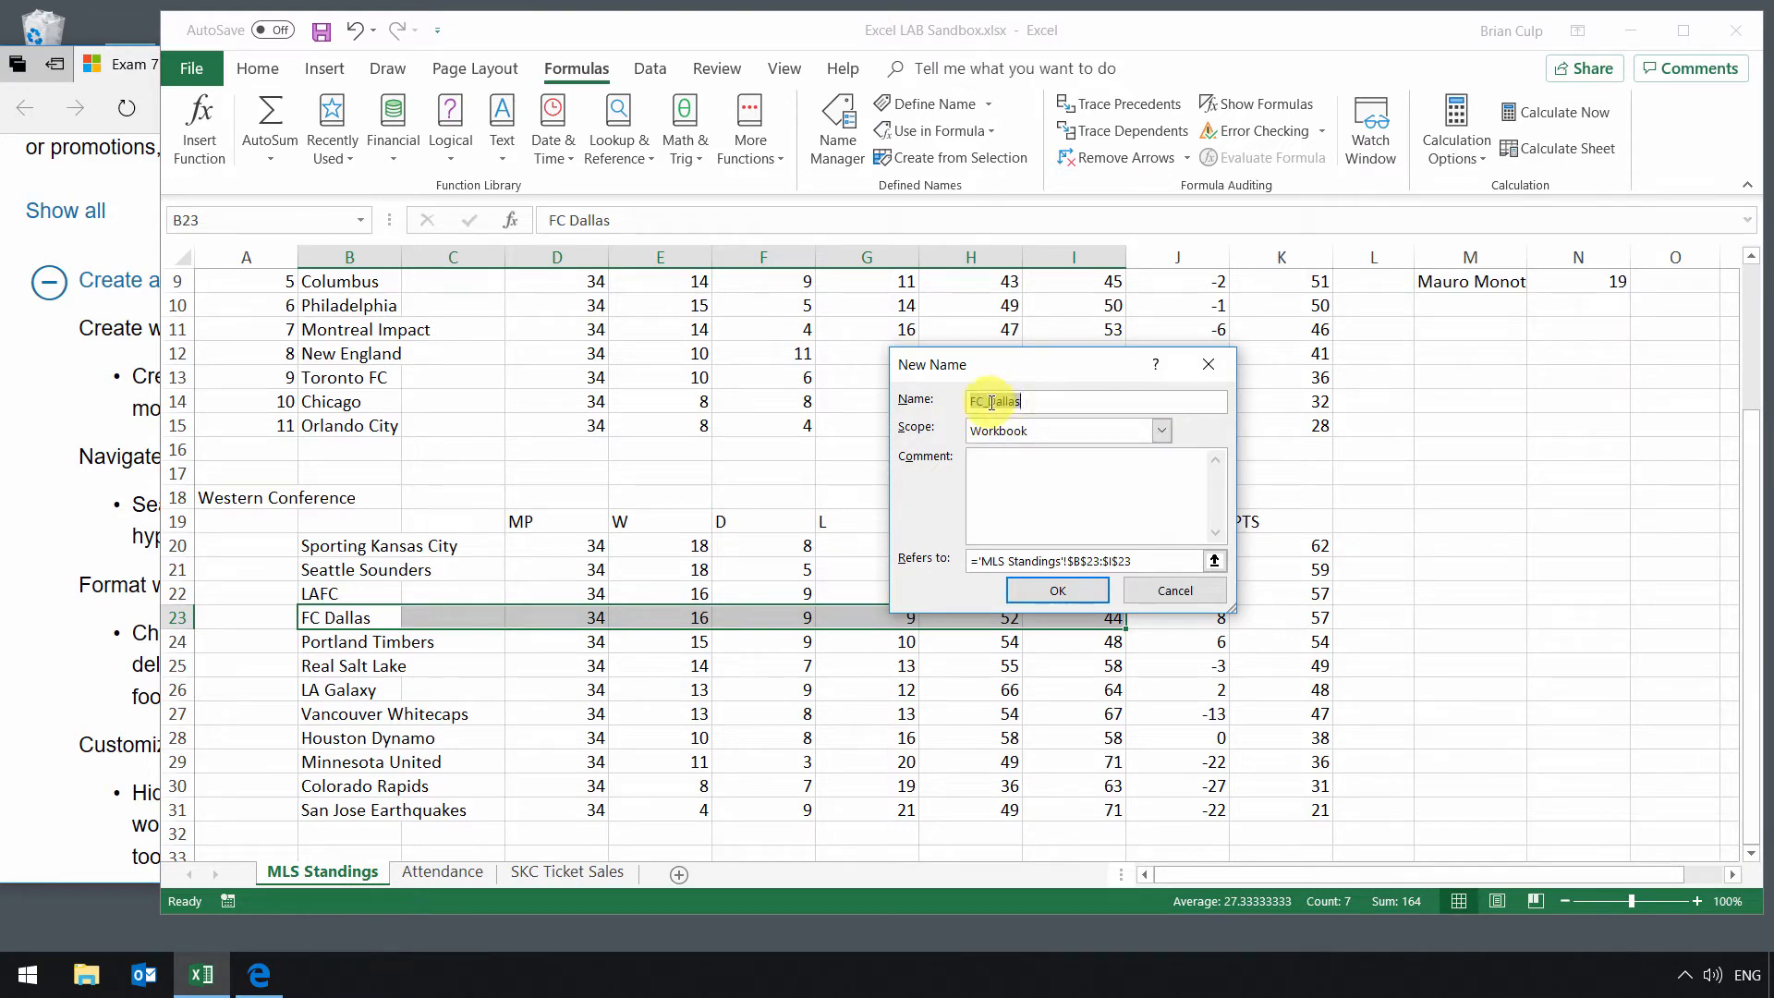
{"action": "left_click", "coordinate": [991, 403]}
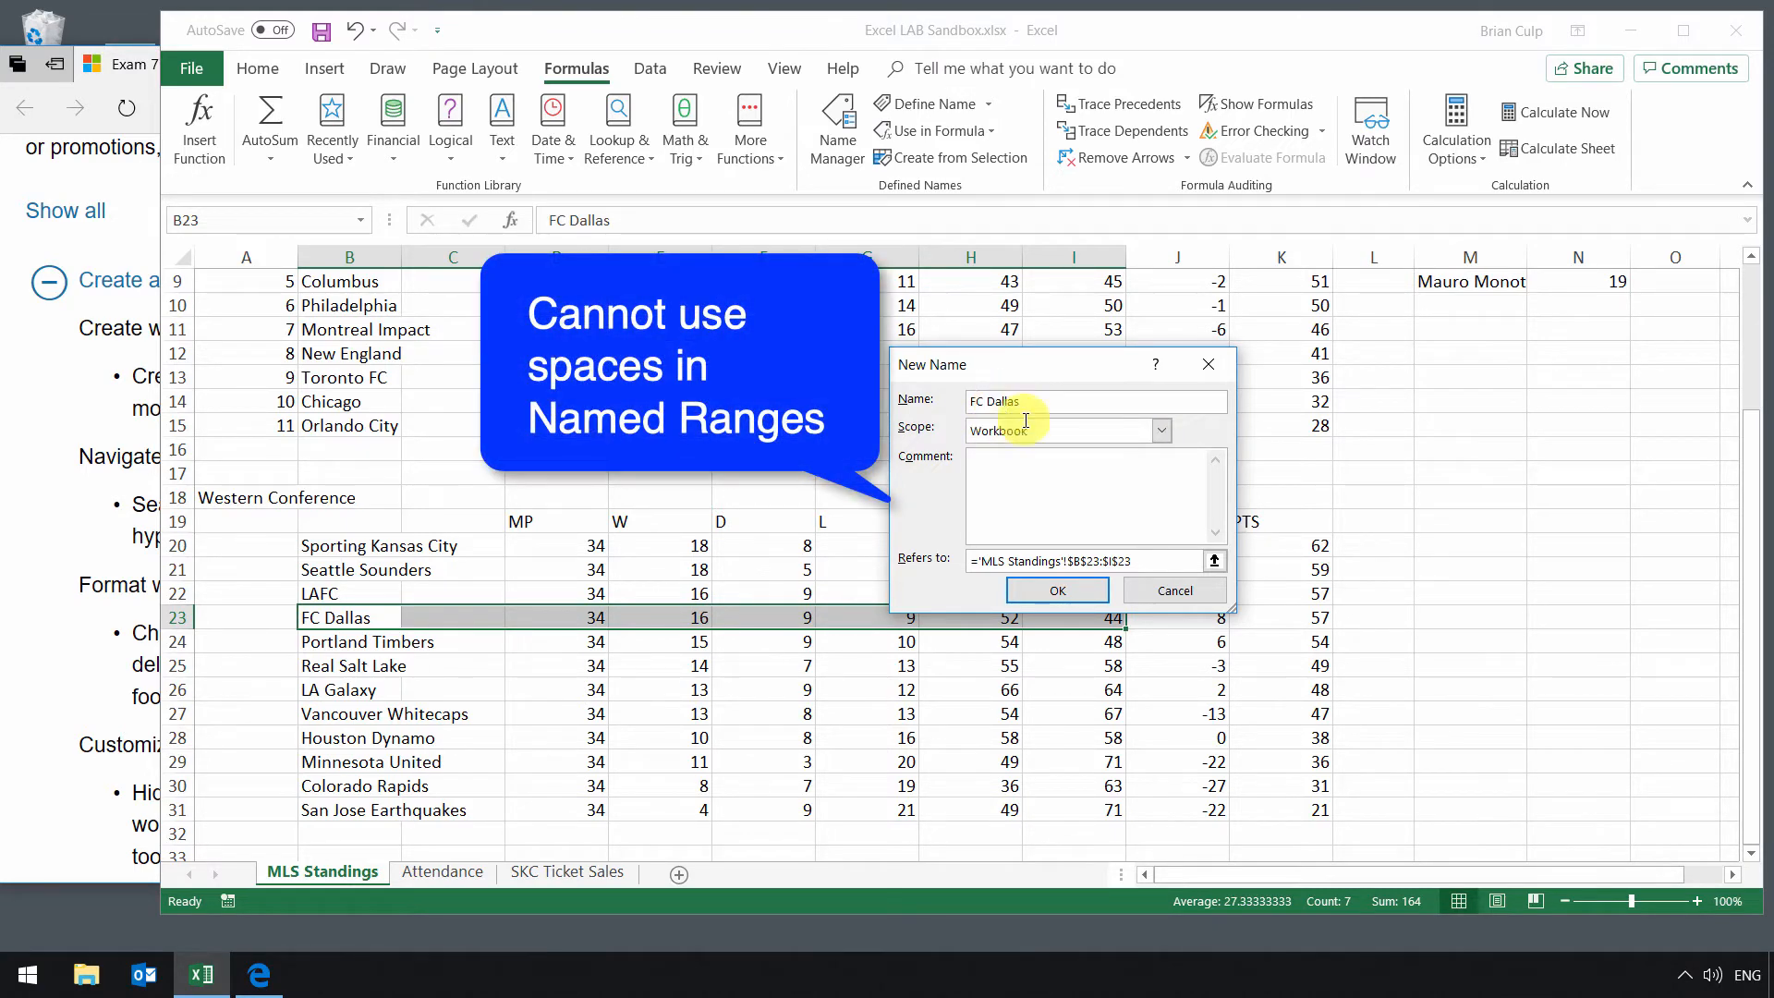
{"action": "left_click", "coordinate": [1062, 590]}
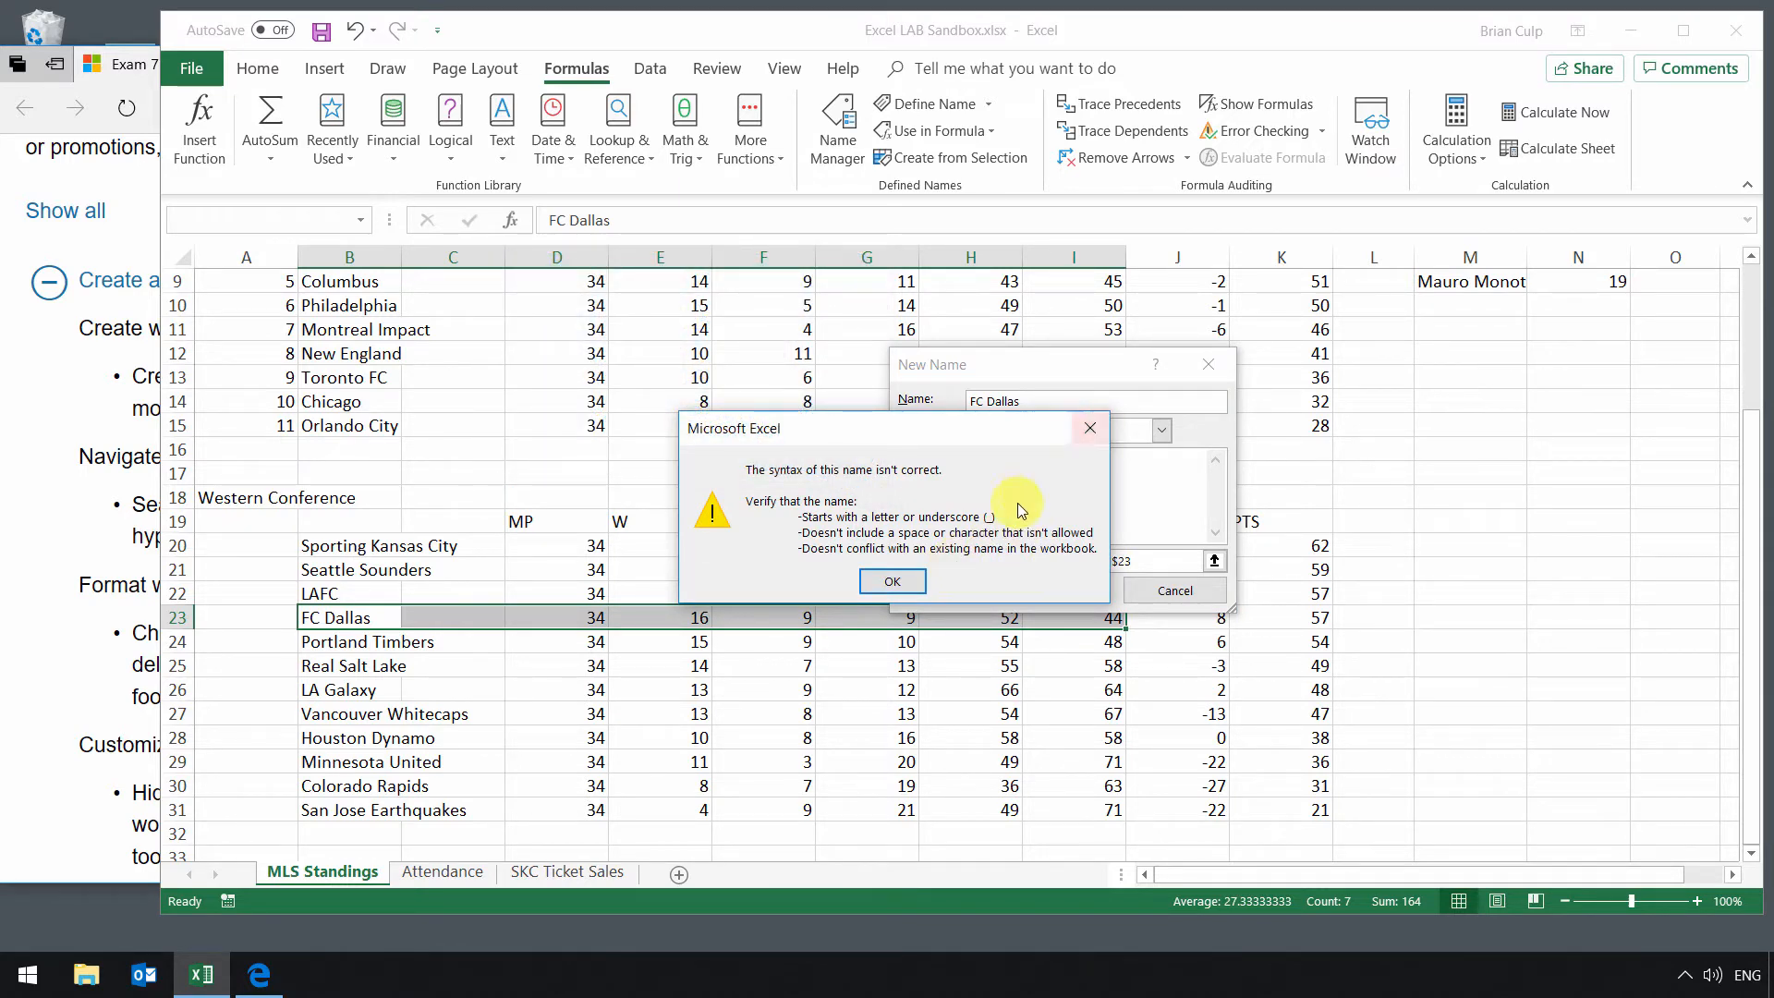
{"action": "left_click", "coordinate": [1089, 427]}
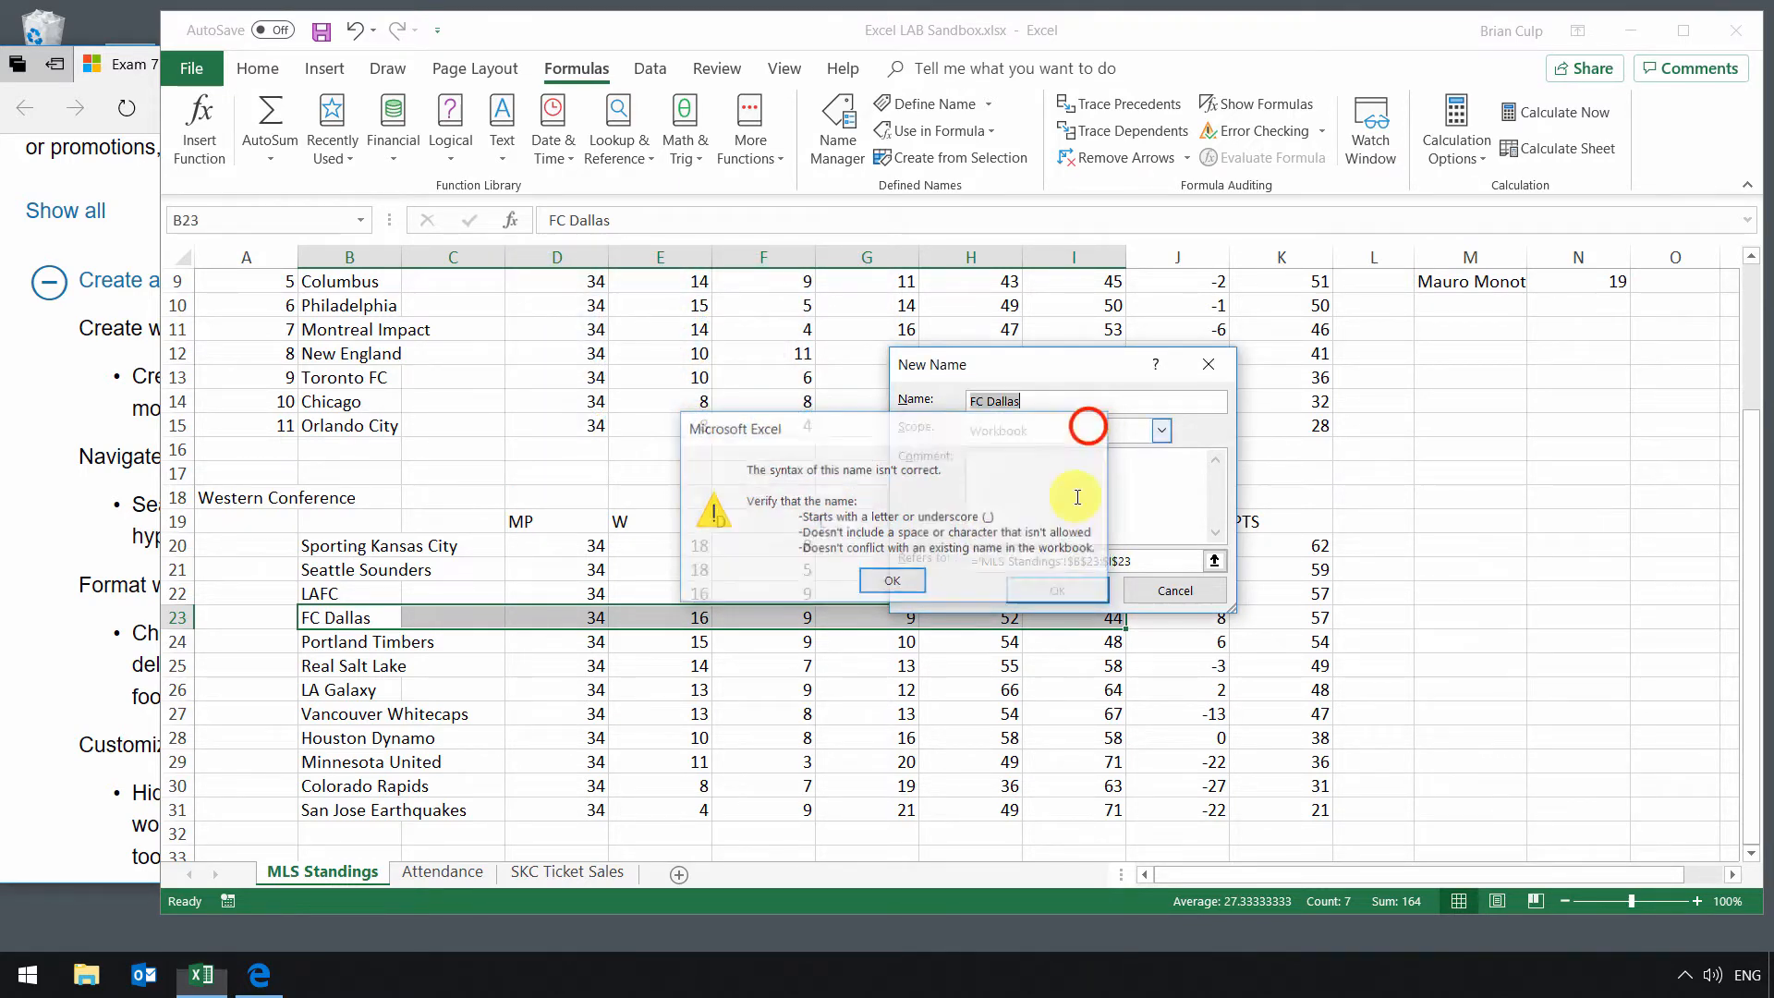
{"action": "left_click", "coordinate": [1145, 590]}
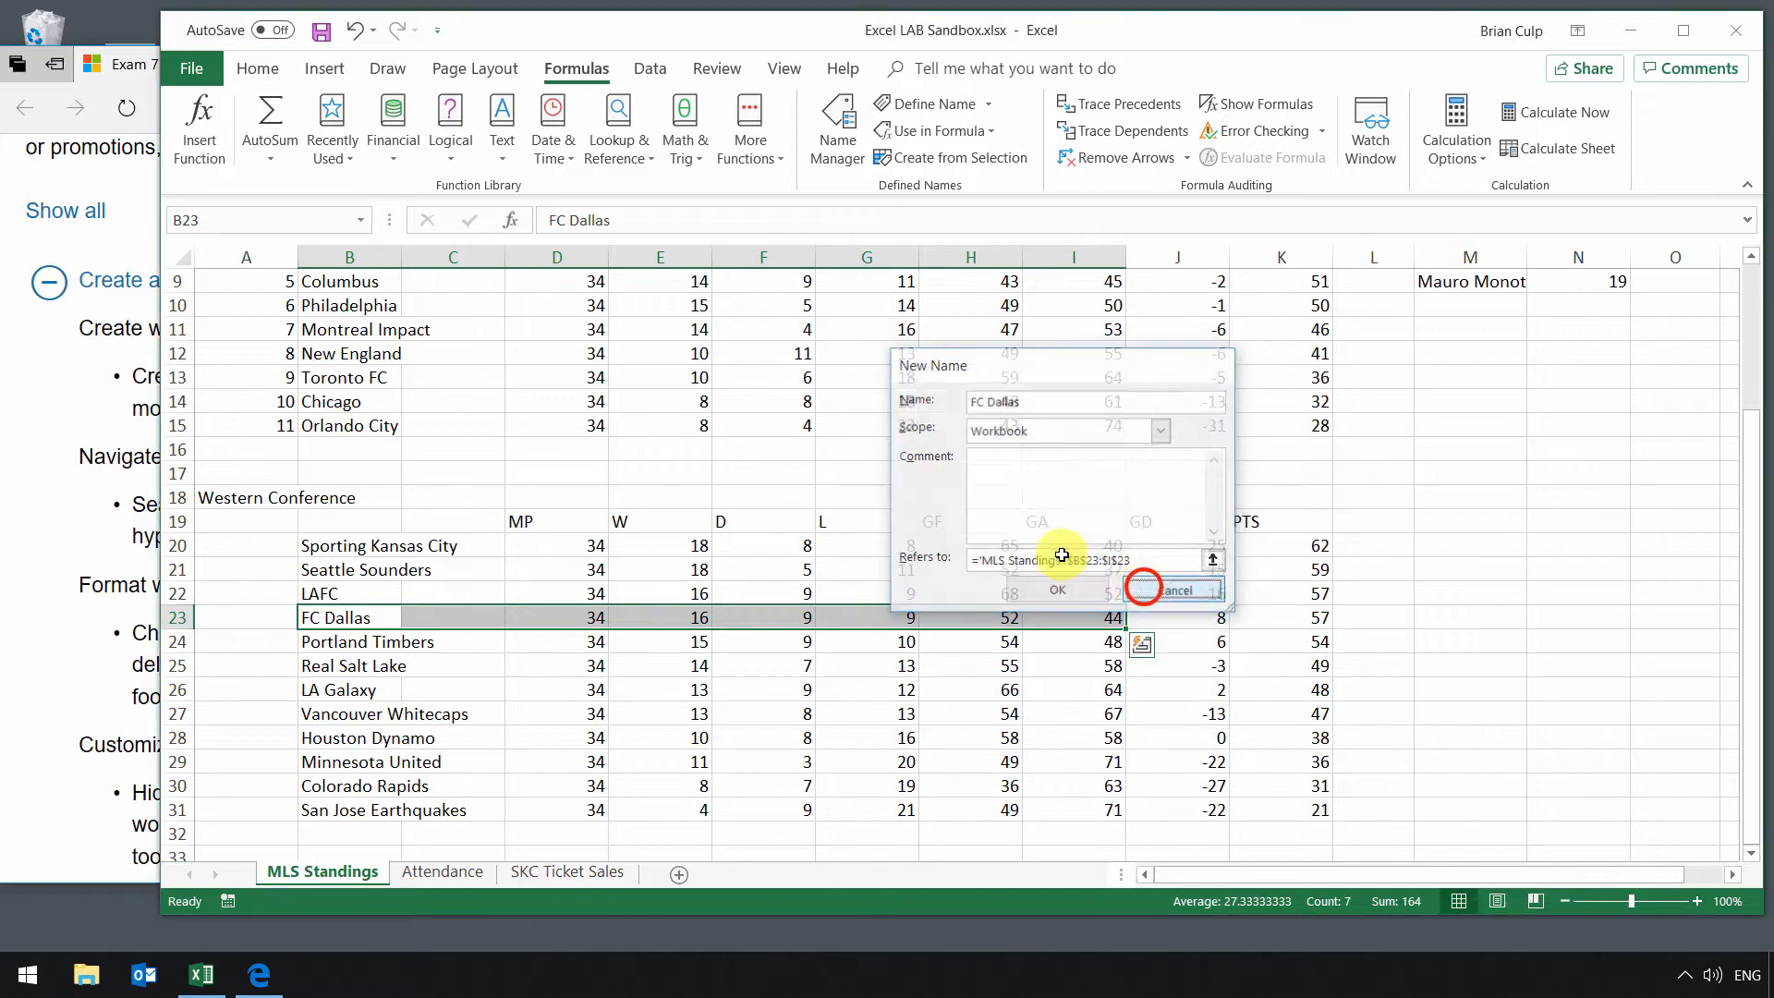
Step: Navigate to the EasternGoalDiff and _2018_Average named ranges through the Name Box
{"action": "left_click", "coordinate": [359, 223]}
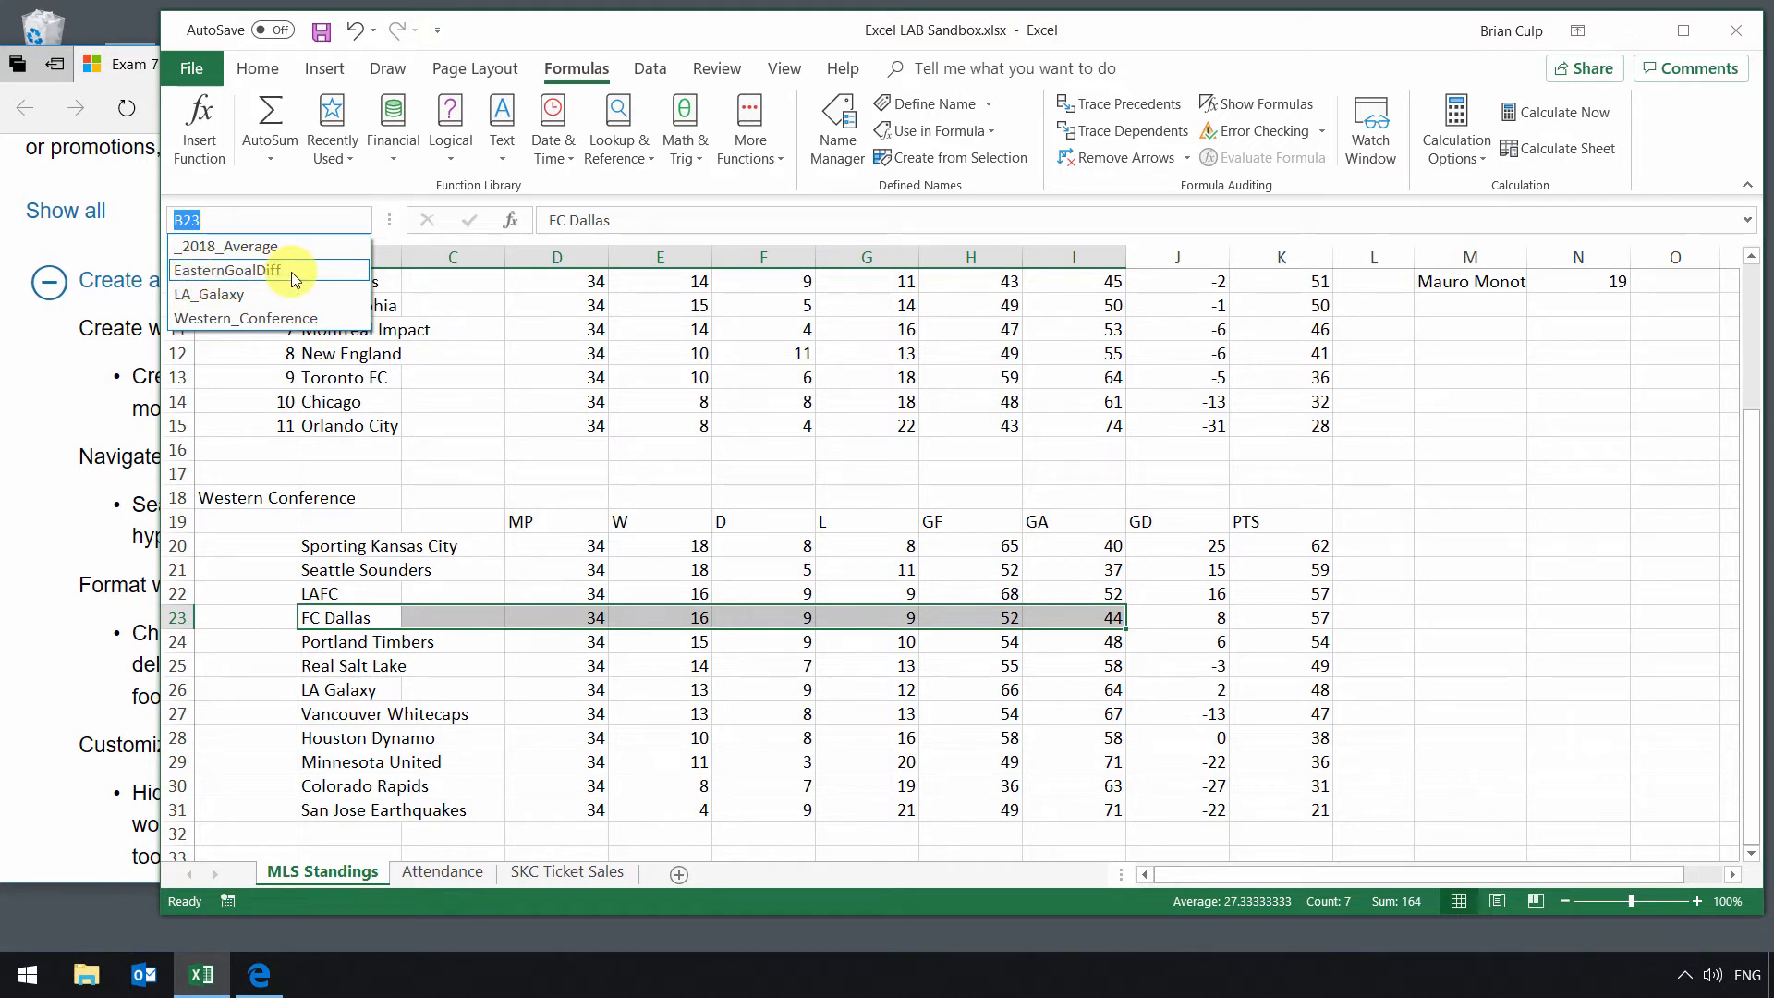
{"action": "left_click", "coordinate": [223, 274]}
{"action": "scroll", "coordinate": [918, 436], "scroll_direction": "up", "scroll_amount": 2}
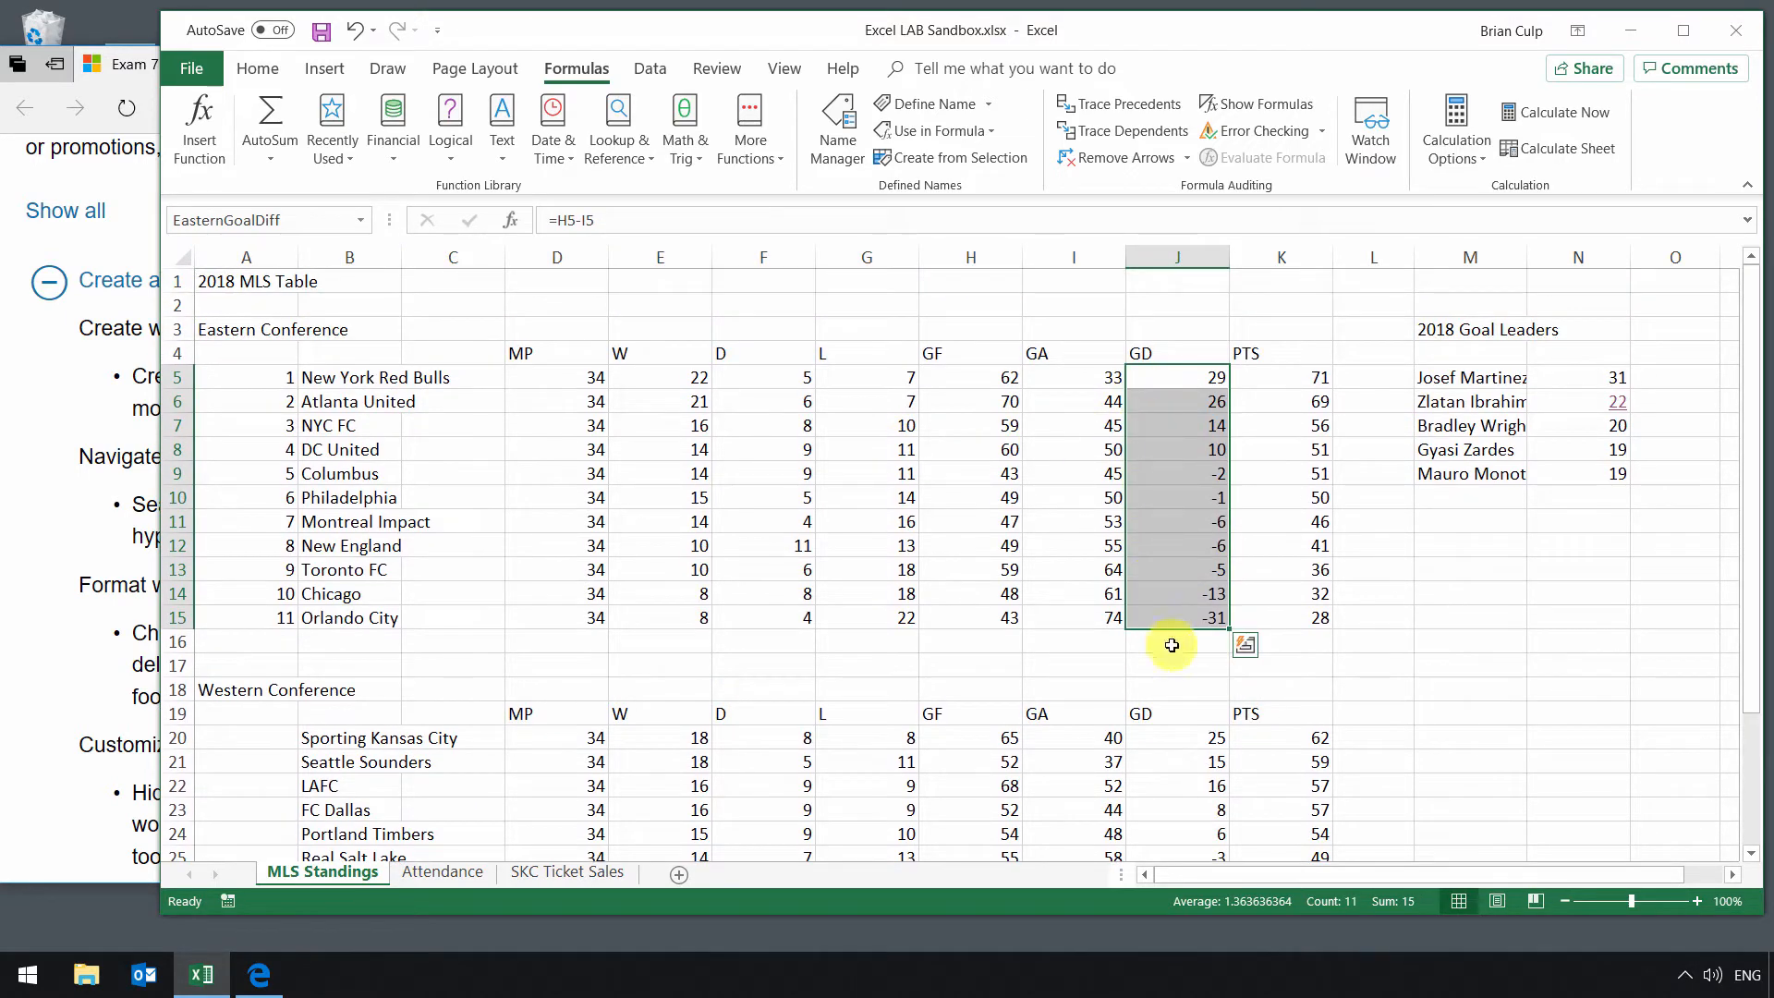
{"action": "left_click", "coordinate": [360, 220]}
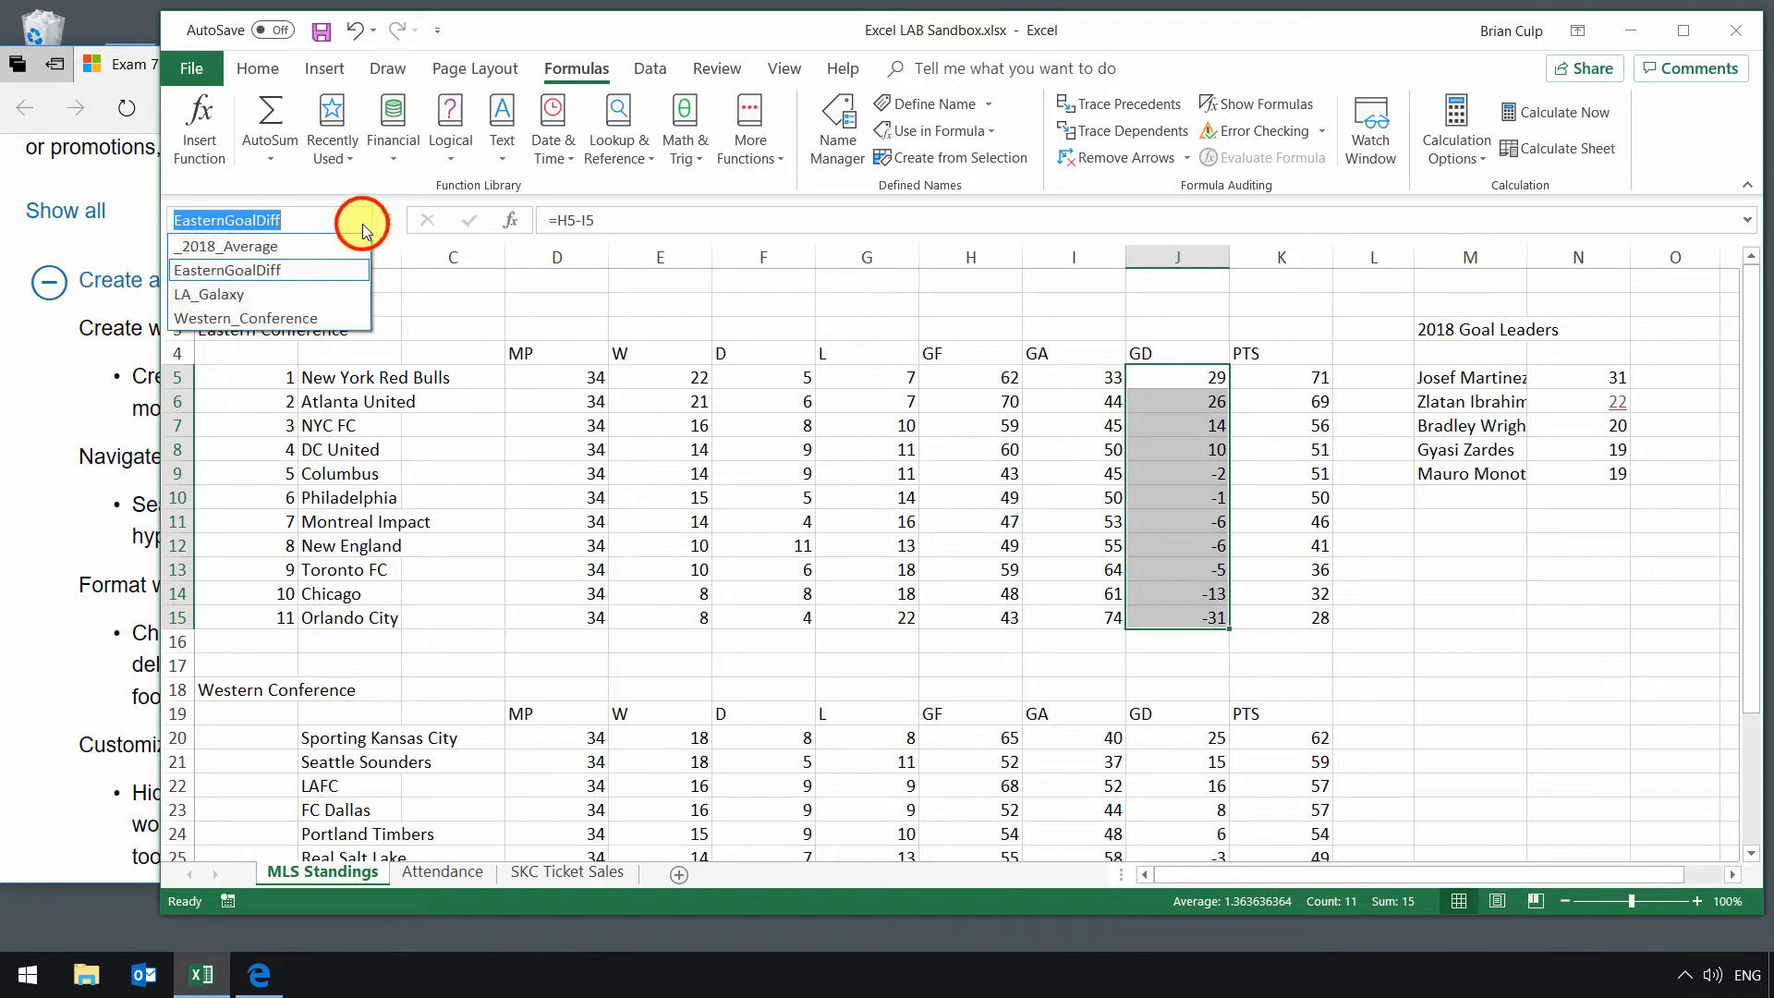
{"action": "left_click", "coordinate": [210, 251]}
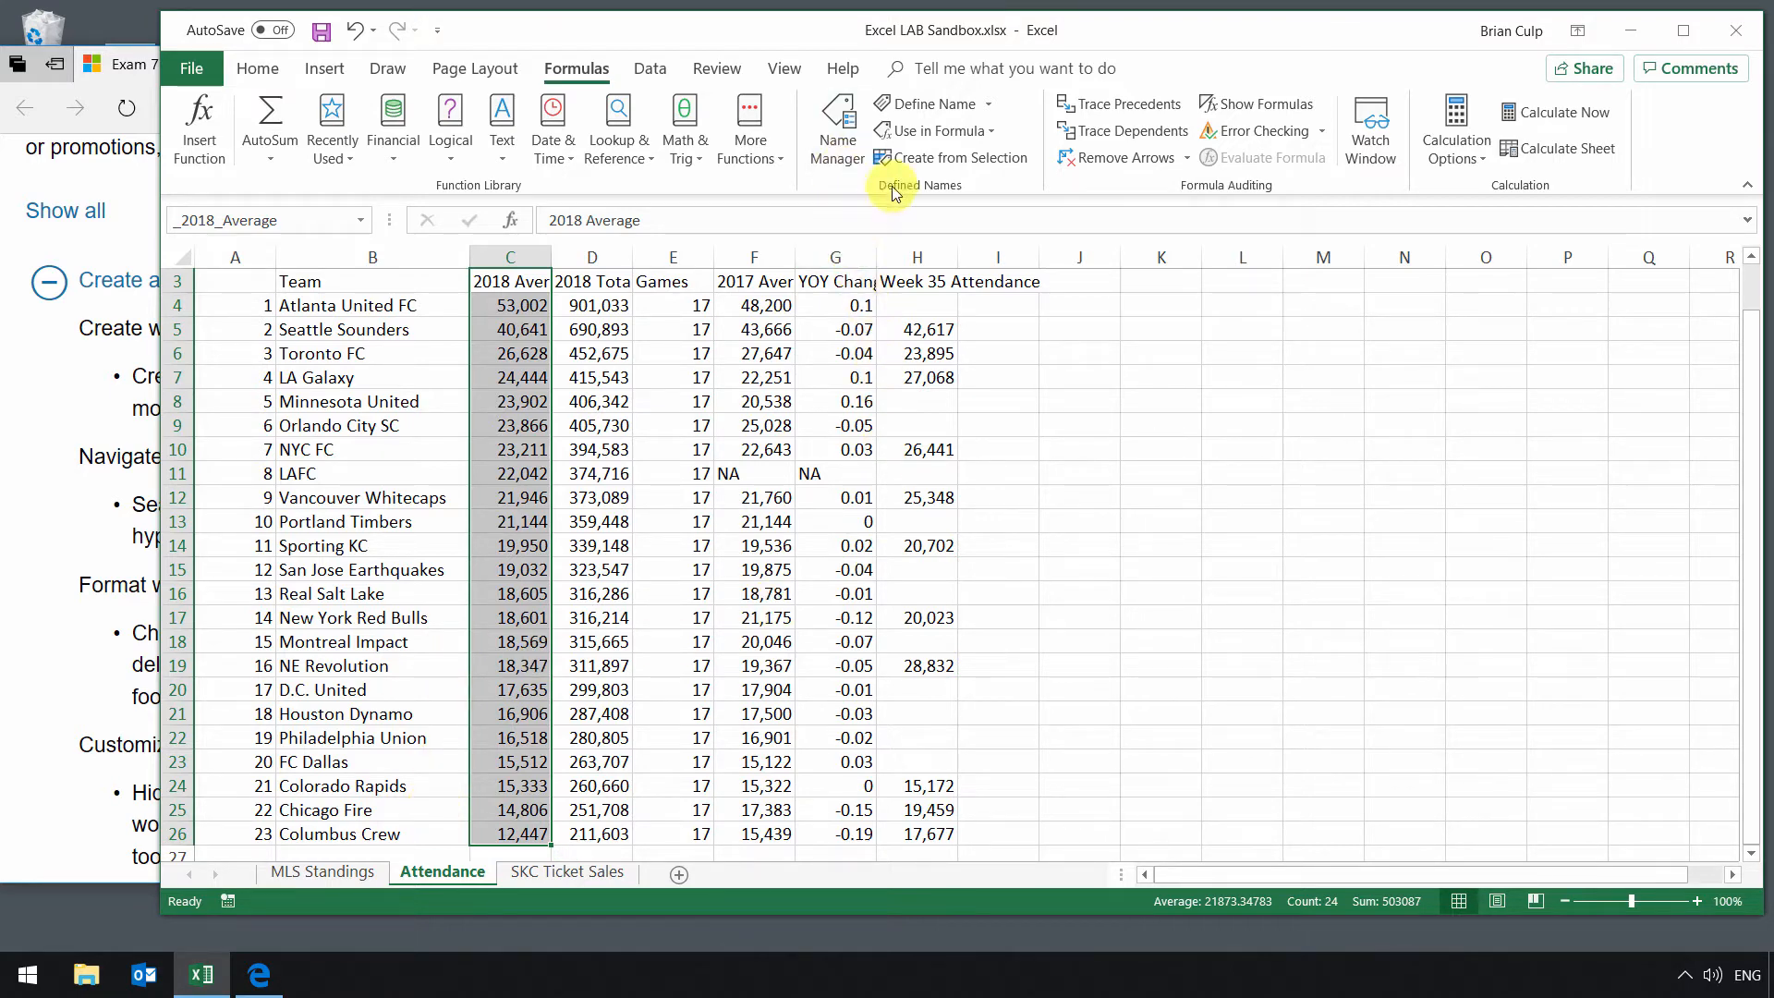
Step: Delete the LA_Galaxy named range in the Name Manager
{"action": "left_click", "coordinate": [841, 138]}
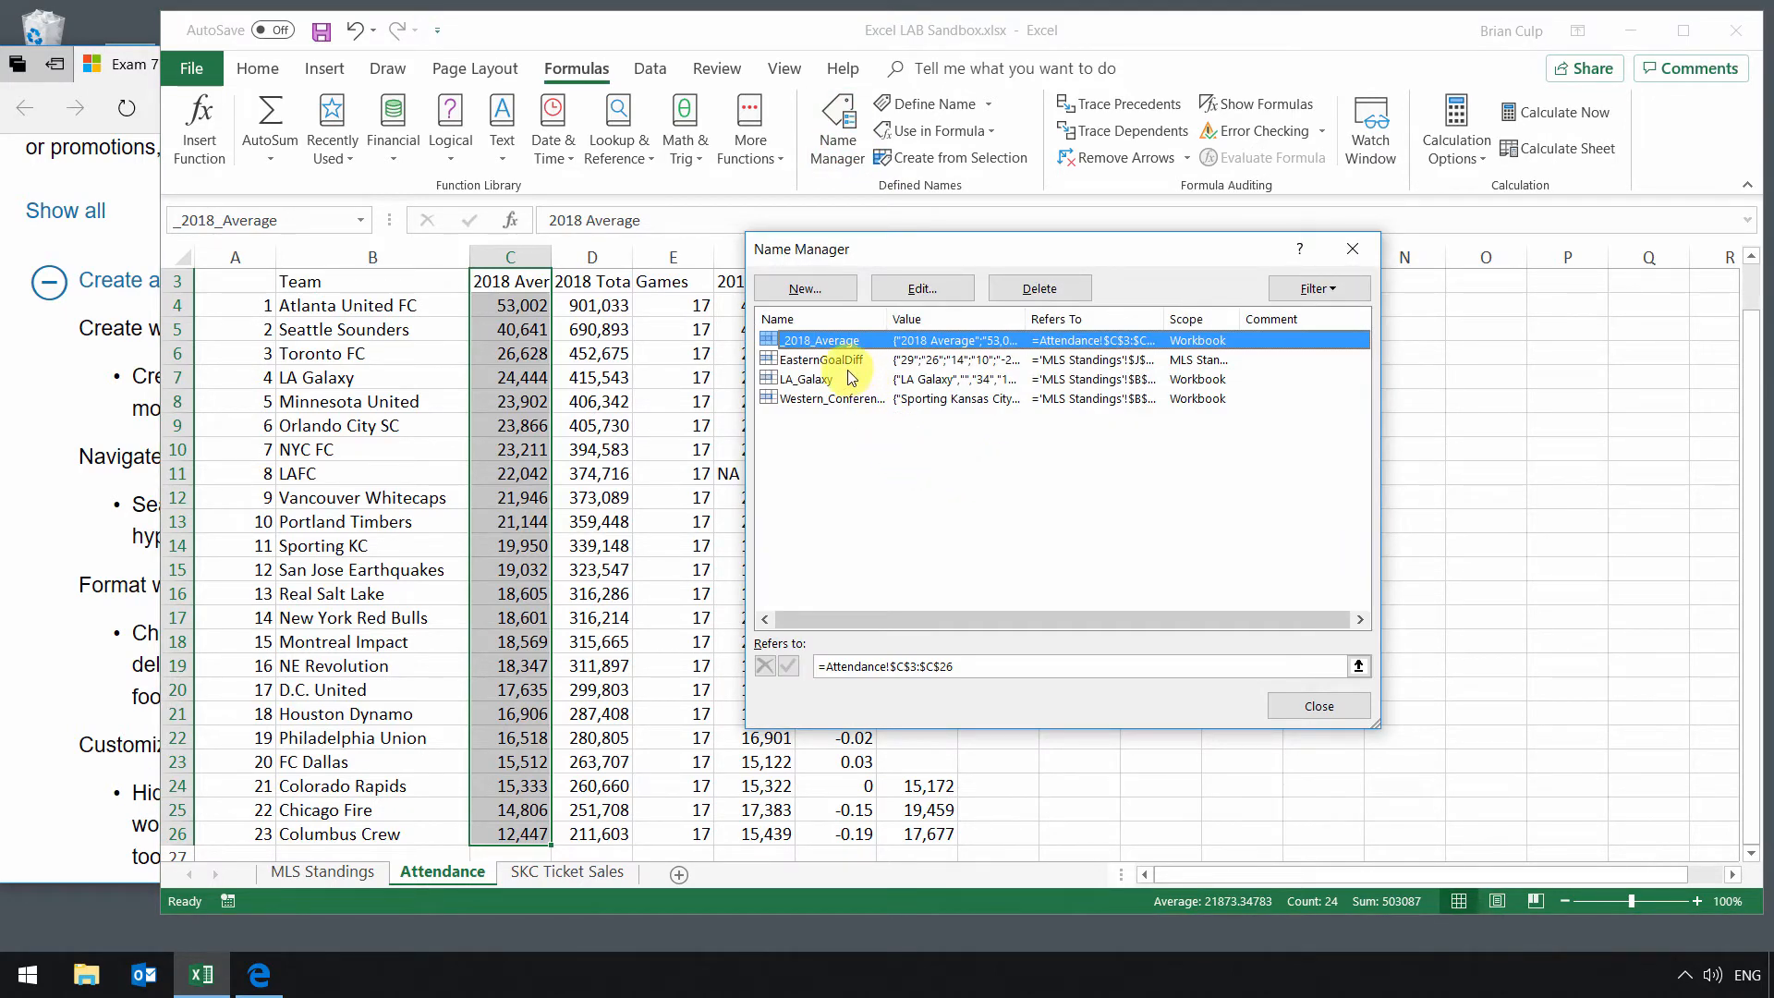
{"action": "left_click", "coordinate": [811, 381]}
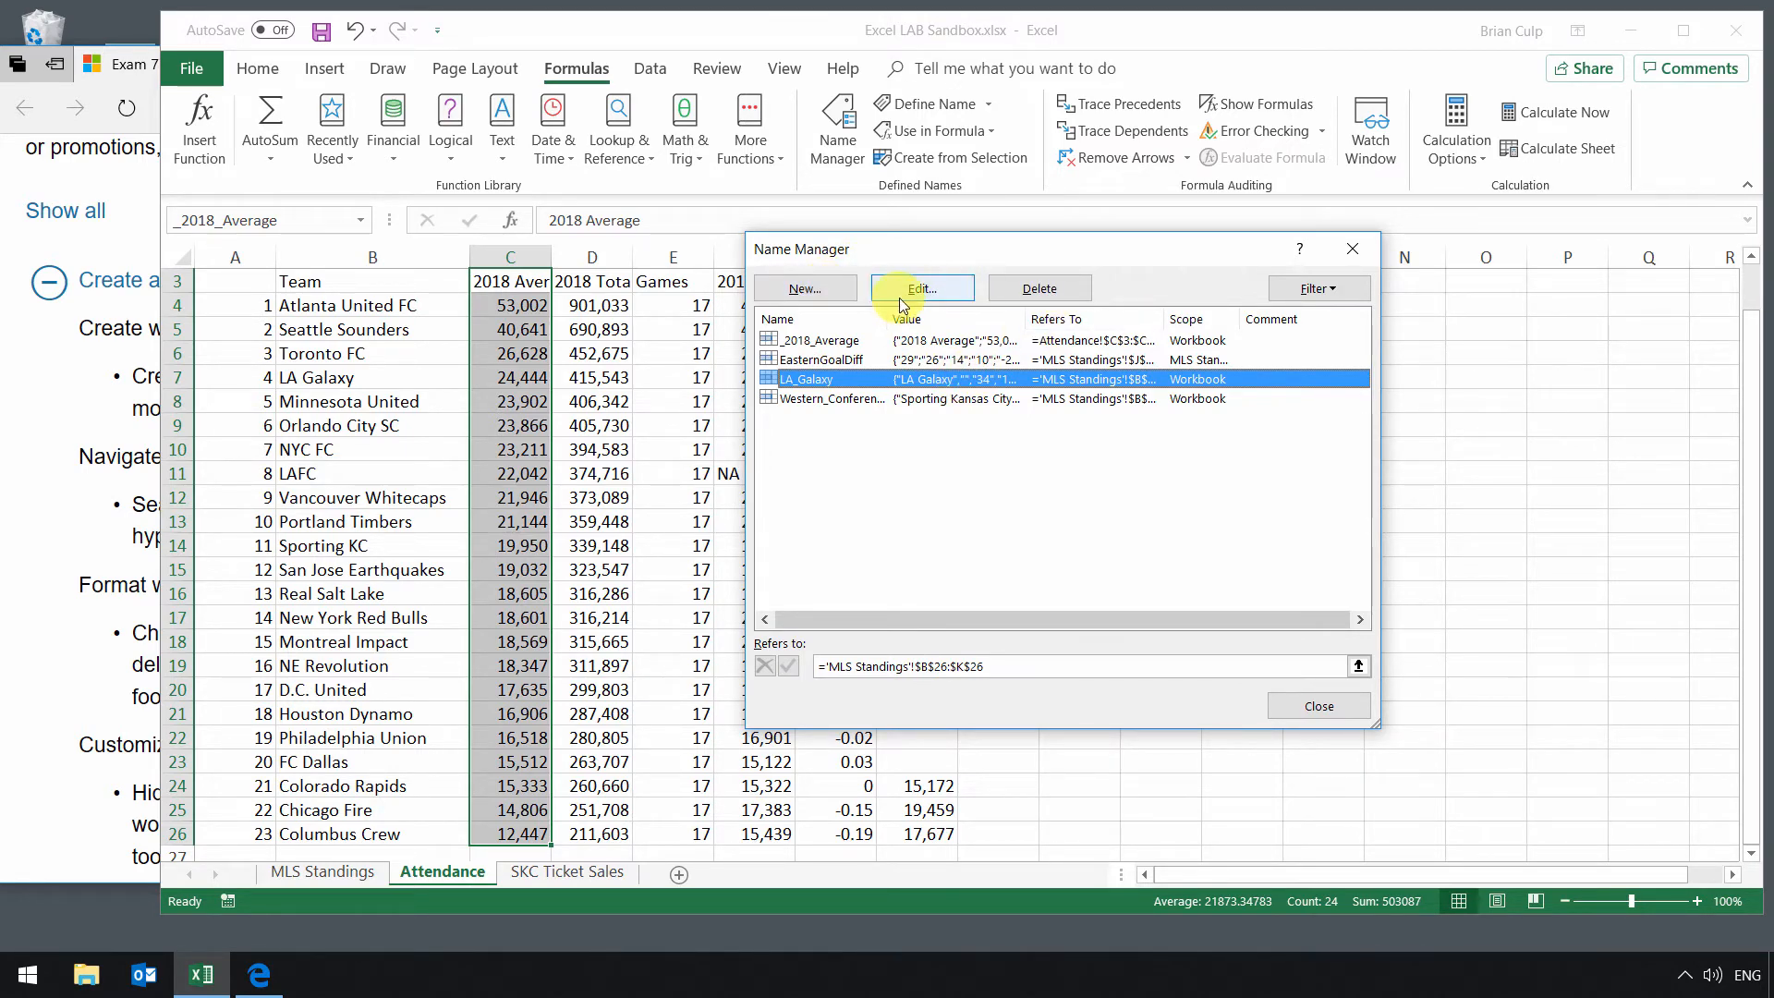
{"action": "left_click", "coordinate": [1038, 292]}
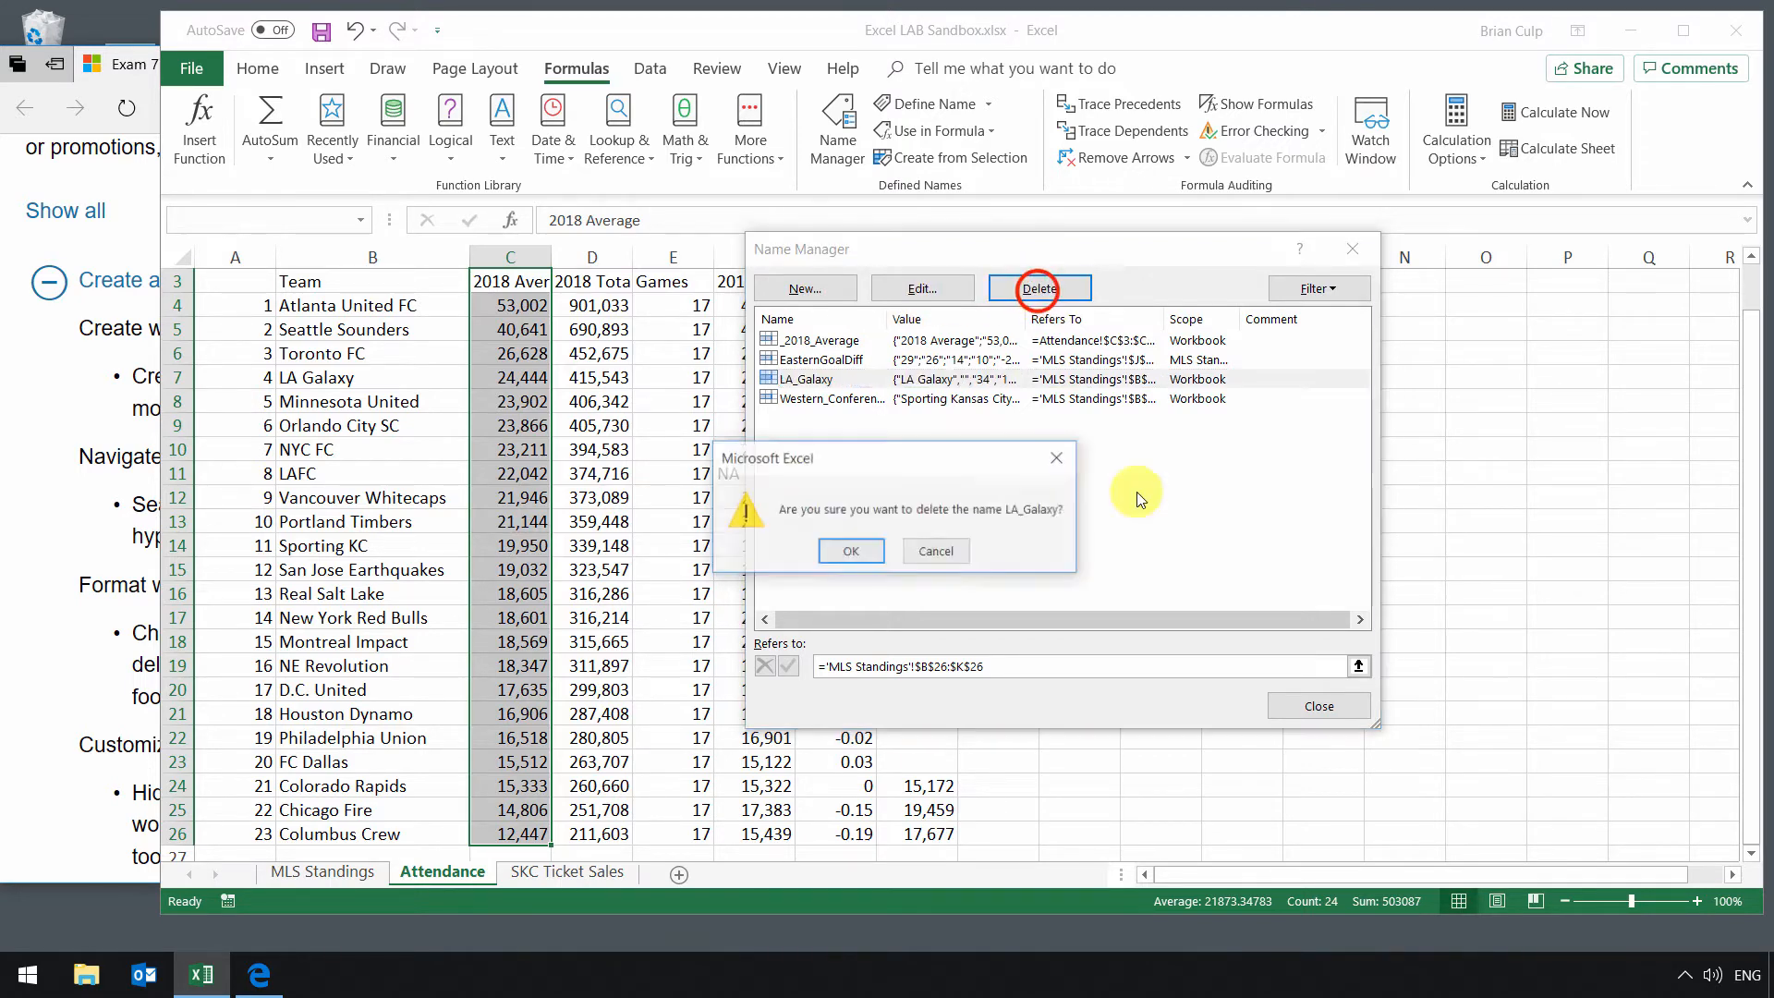
{"action": "left_click", "coordinate": [852, 550]}
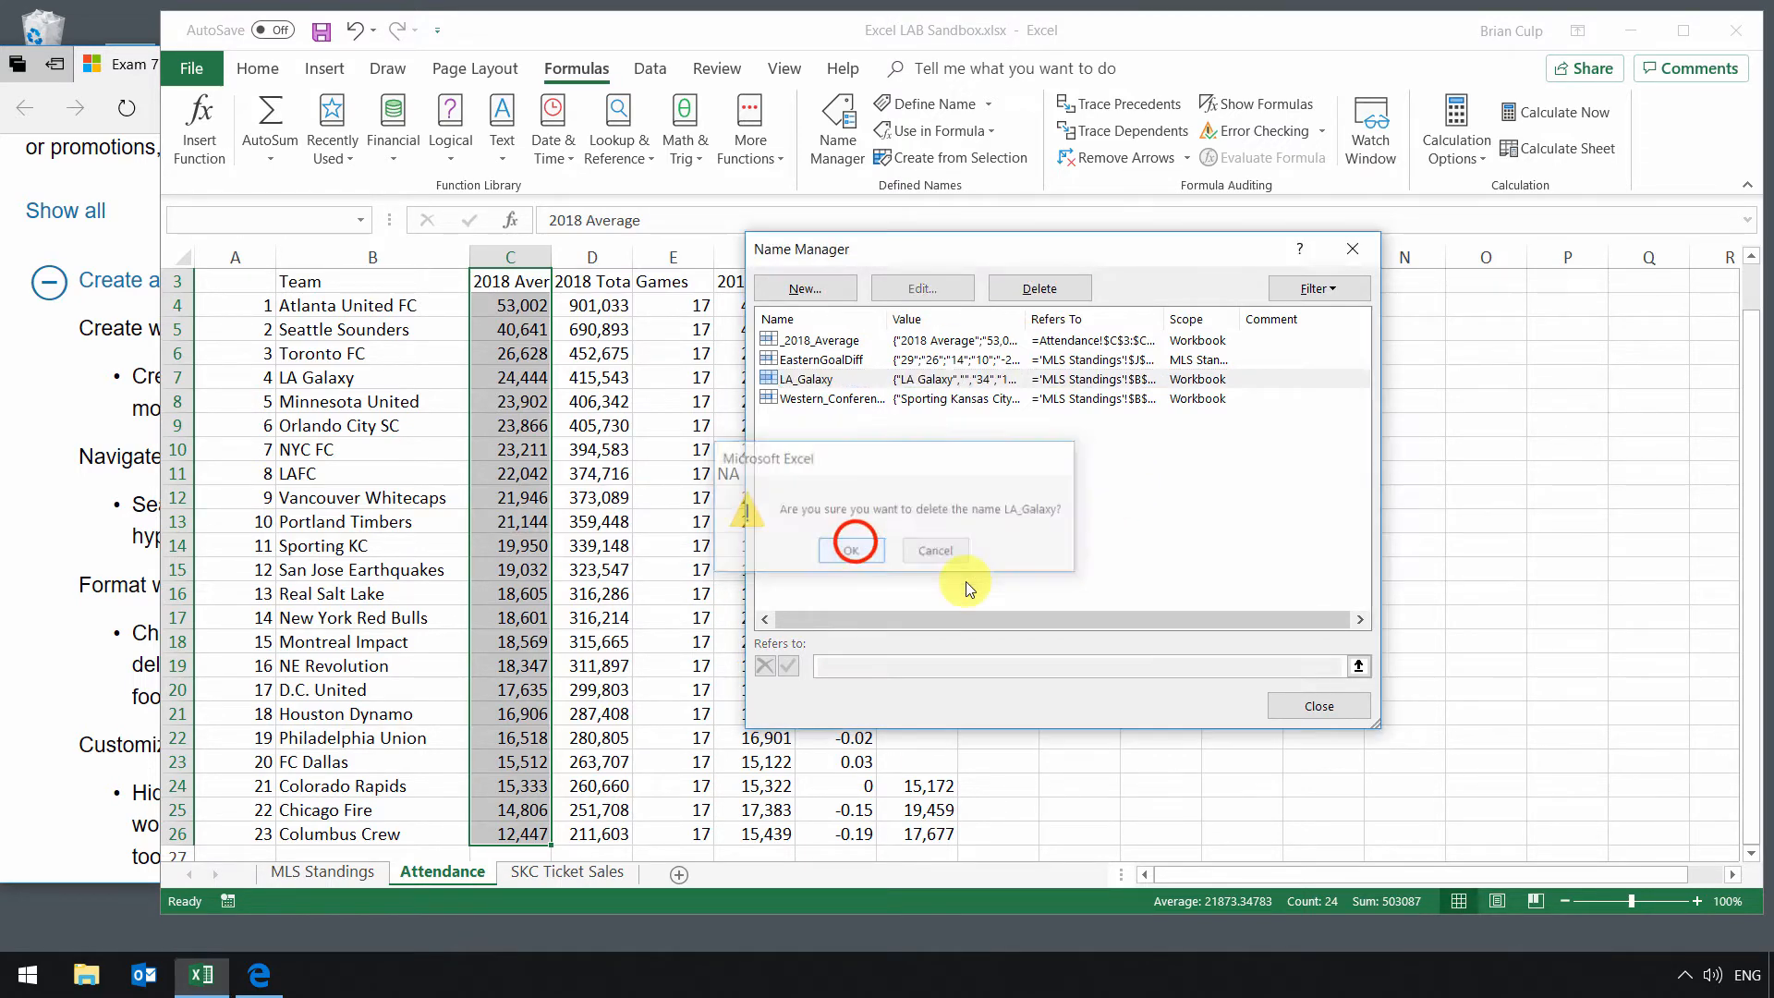
{"action": "left_click", "coordinate": [1319, 705]}
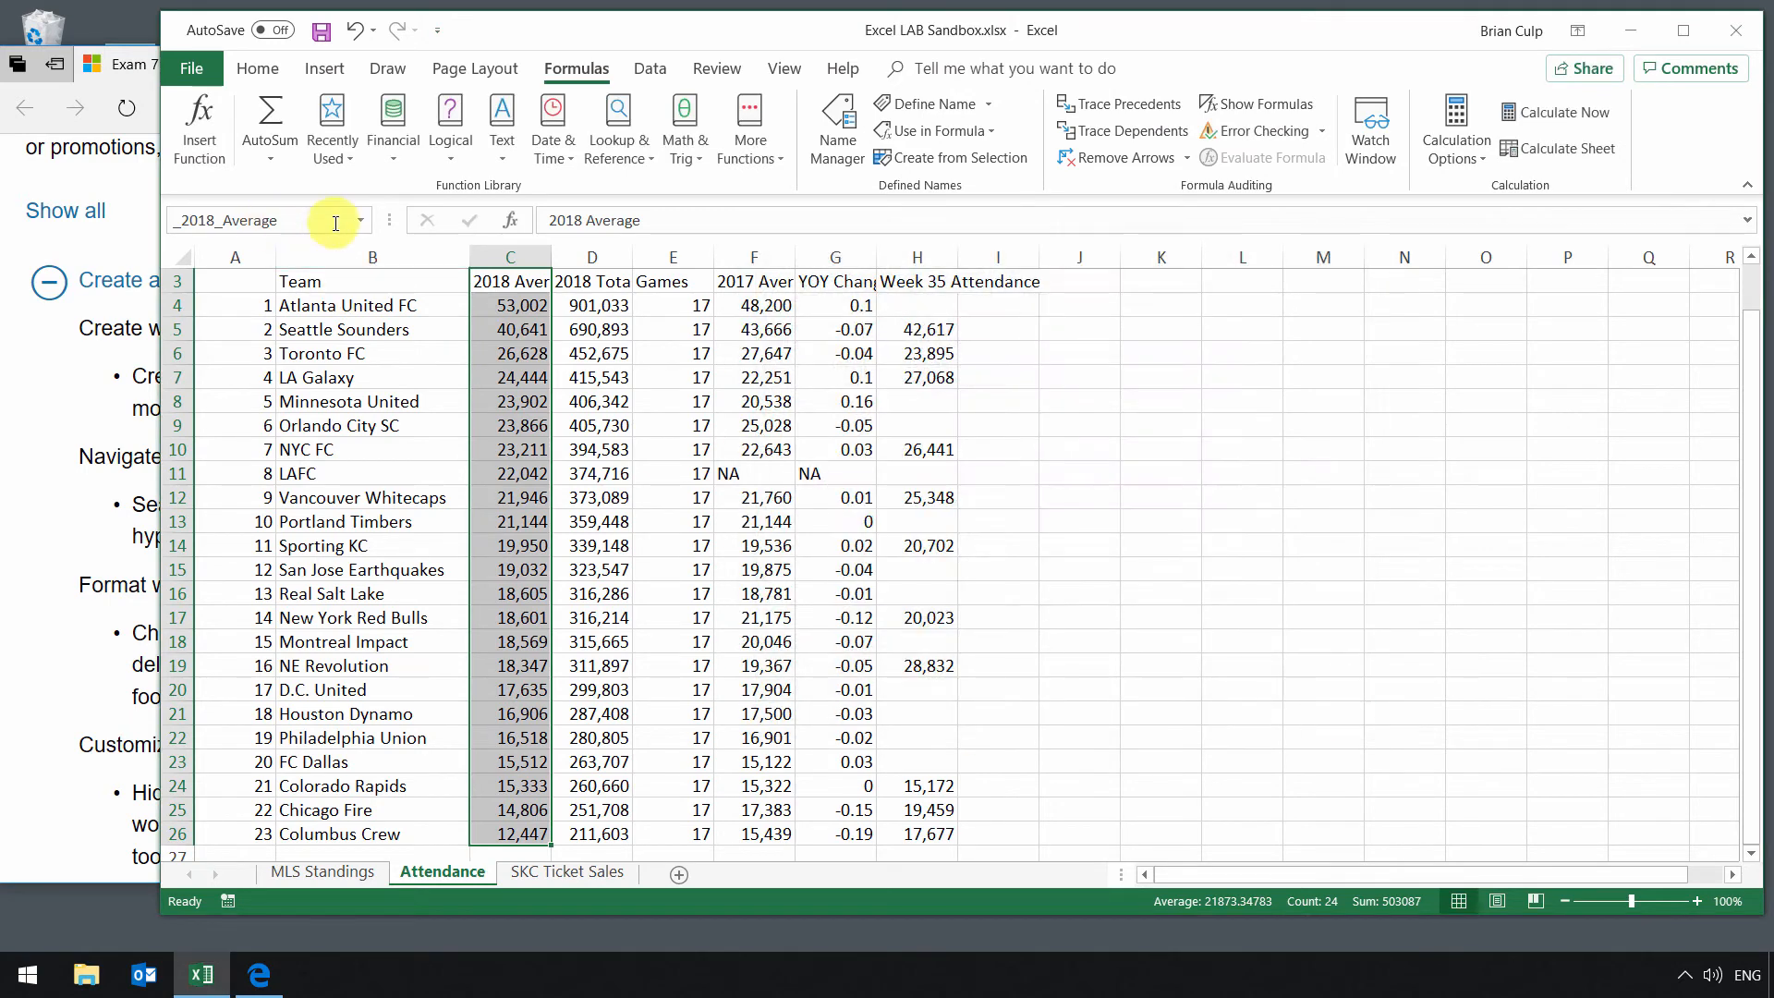
Step: Compare the Name Box list of defined names on the Attendance sheet with the one on the MLS Standings sheet
{"action": "left_click", "coordinate": [360, 220]}
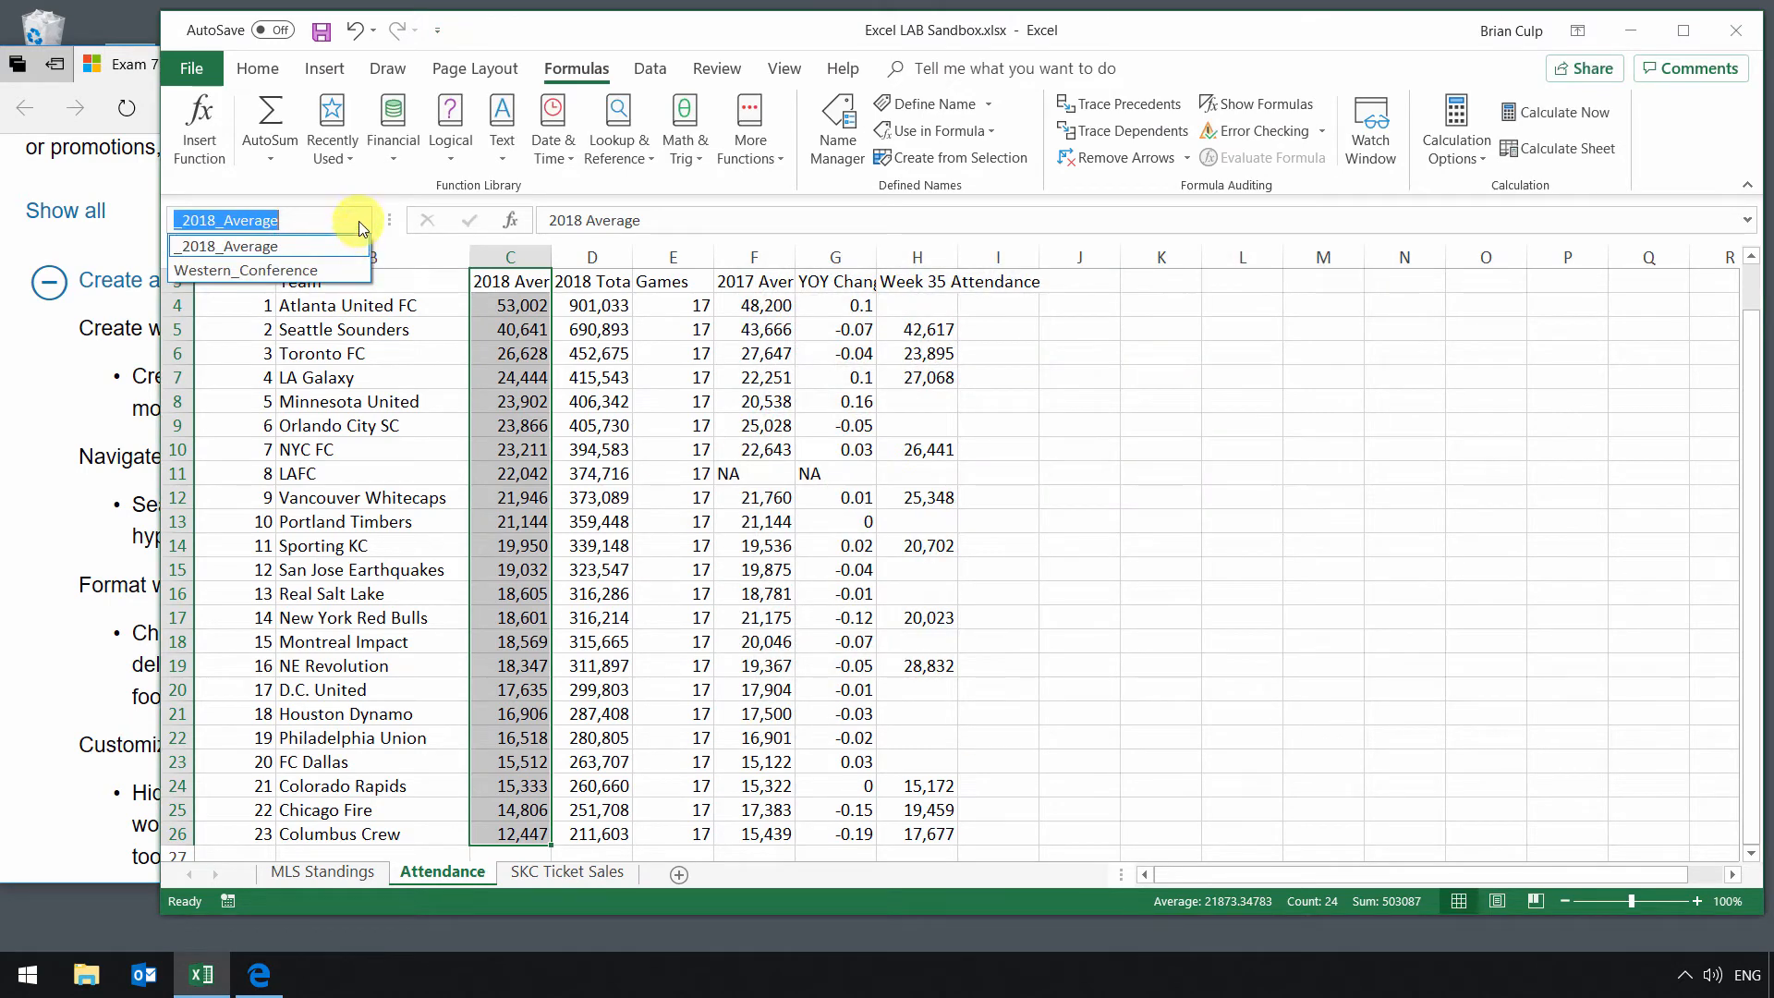
{"action": "left_click", "coordinate": [359, 220]}
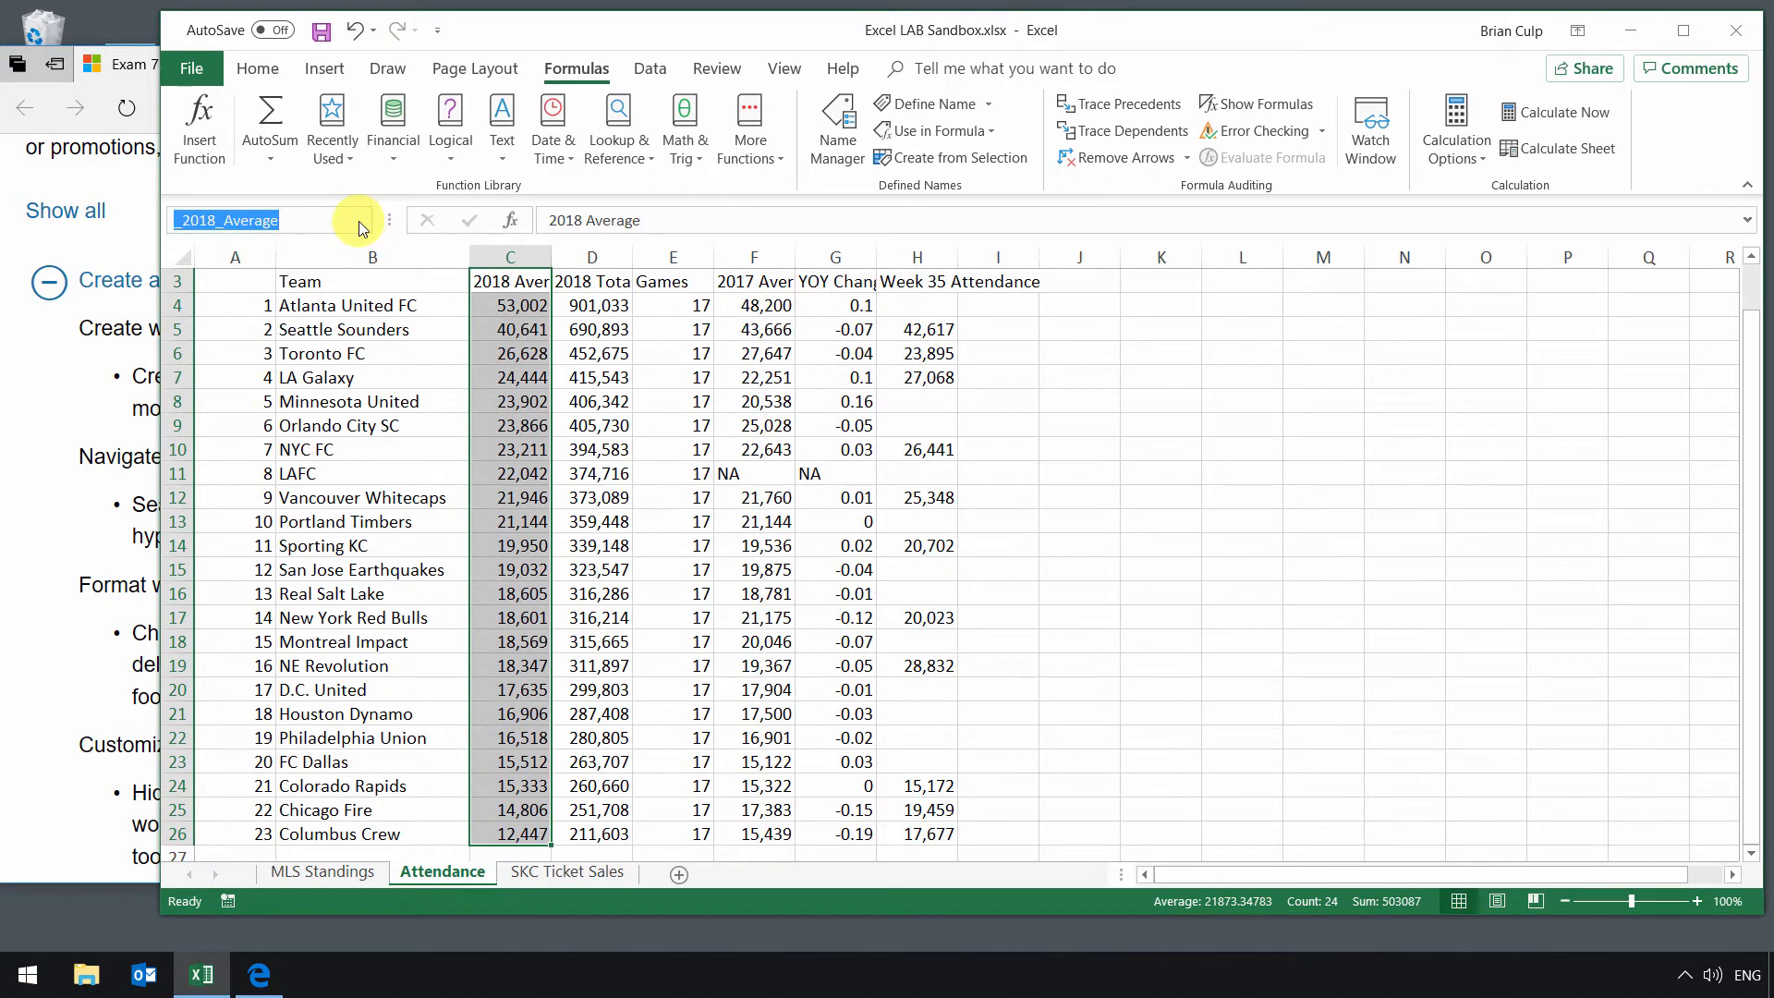
{"action": "left_click", "coordinate": [348, 869]}
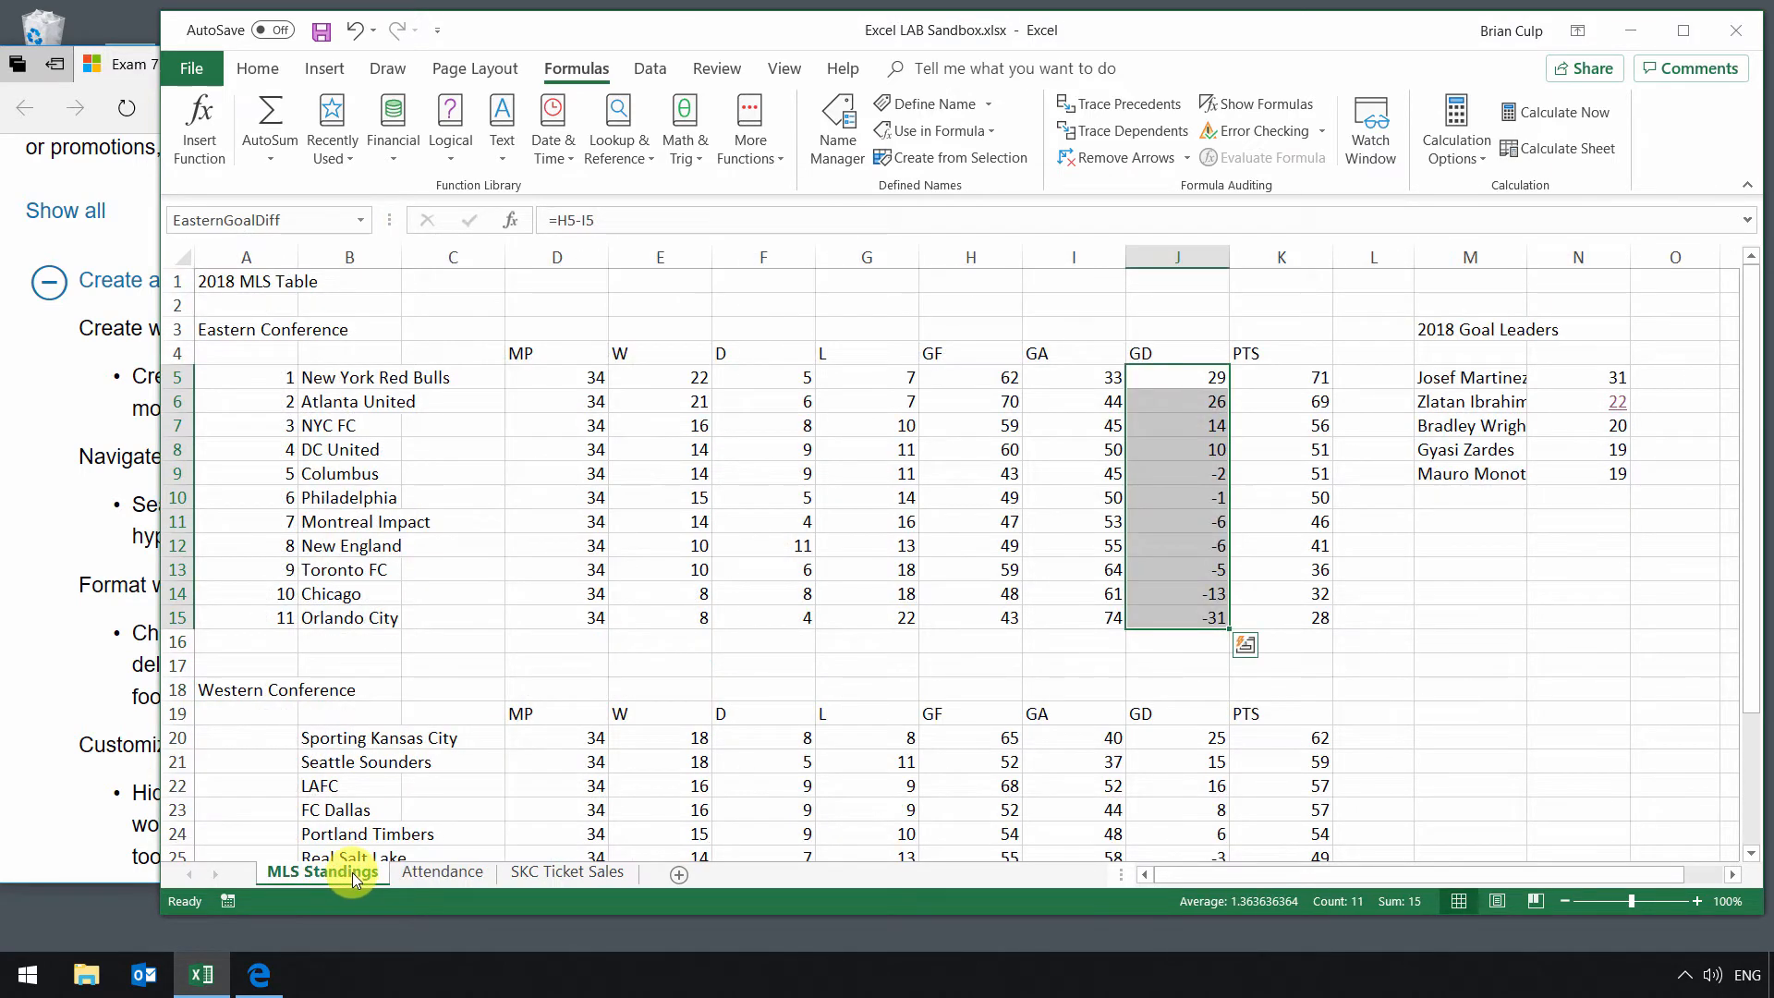
{"action": "left_click", "coordinate": [359, 222]}
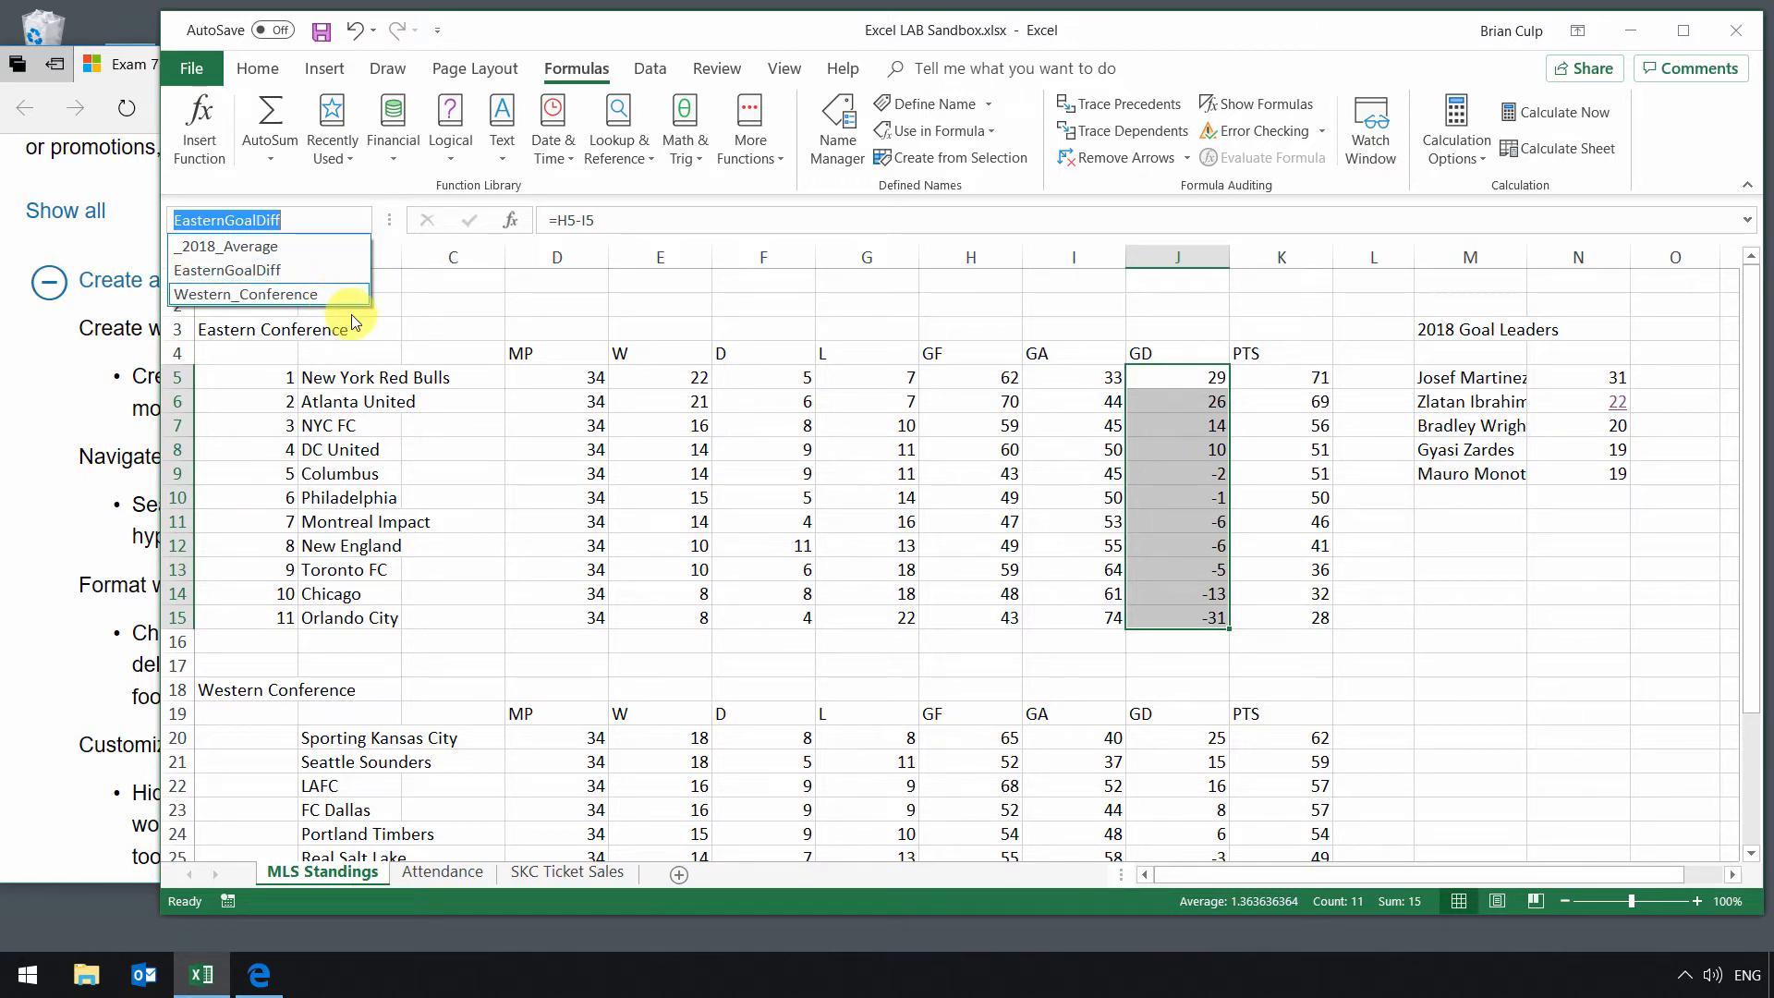
{"action": "left_click", "coordinate": [1156, 380]}
{"action": "right_click", "coordinate": [1155, 380]}
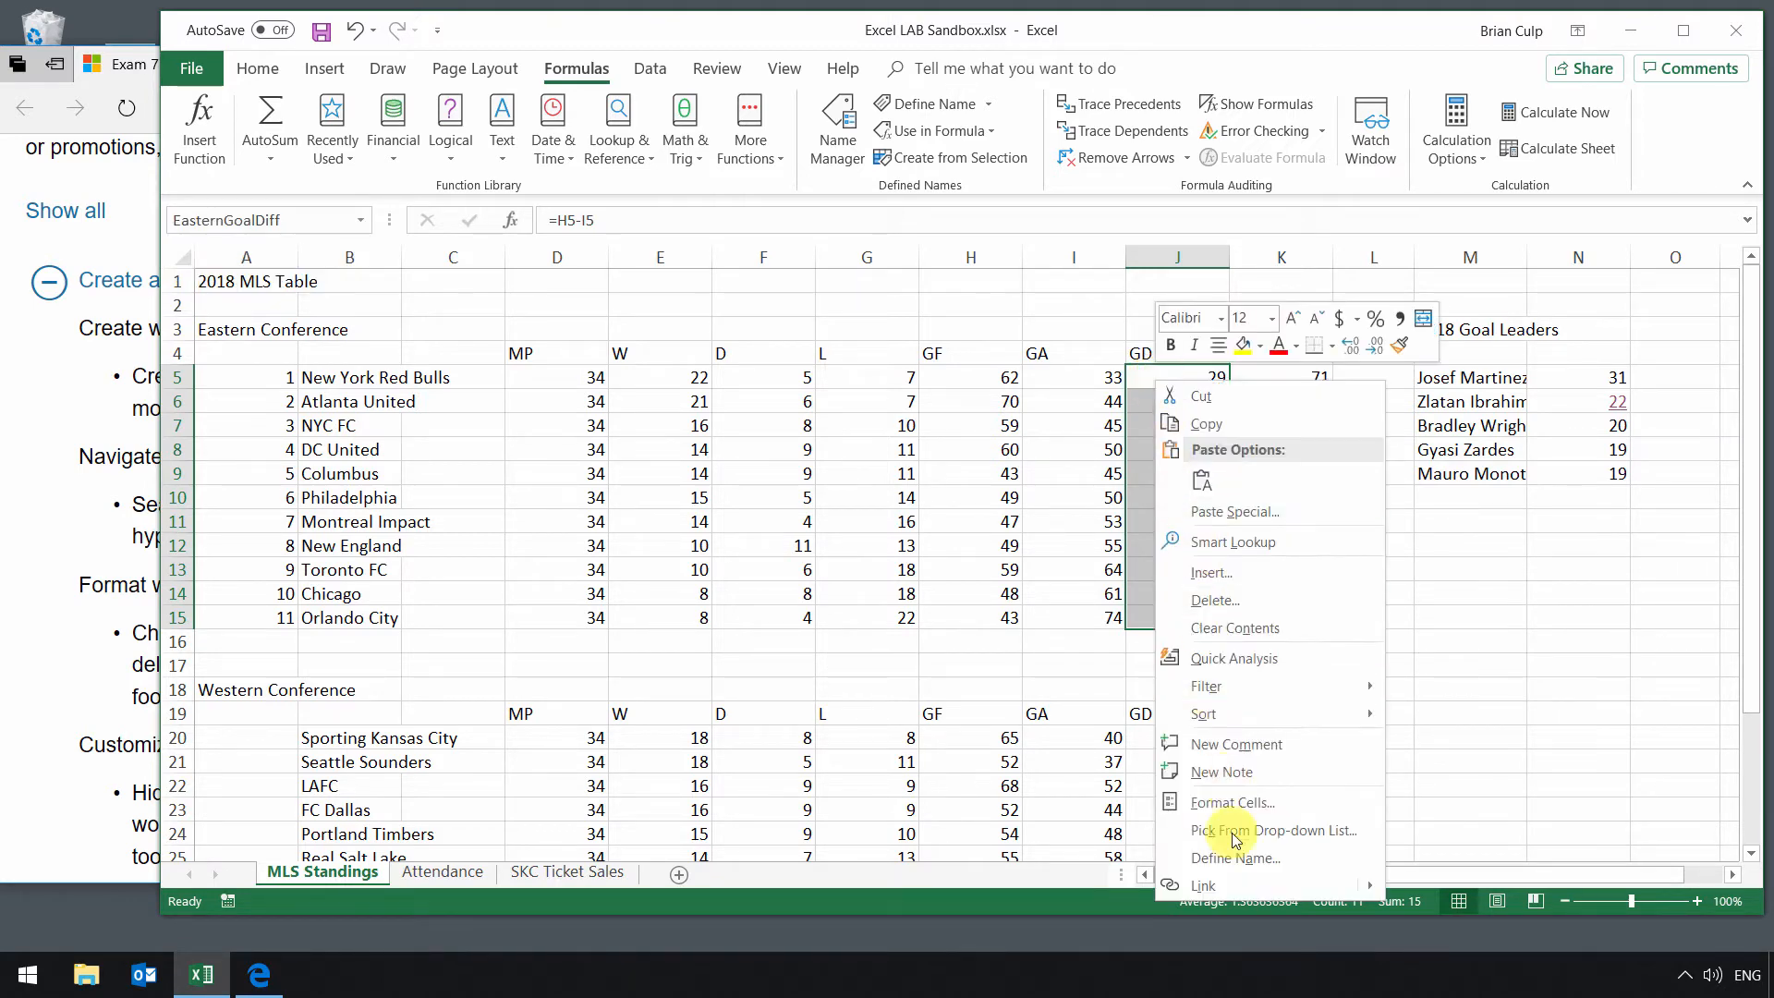
{"action": "left_click", "coordinate": [1216, 858]}
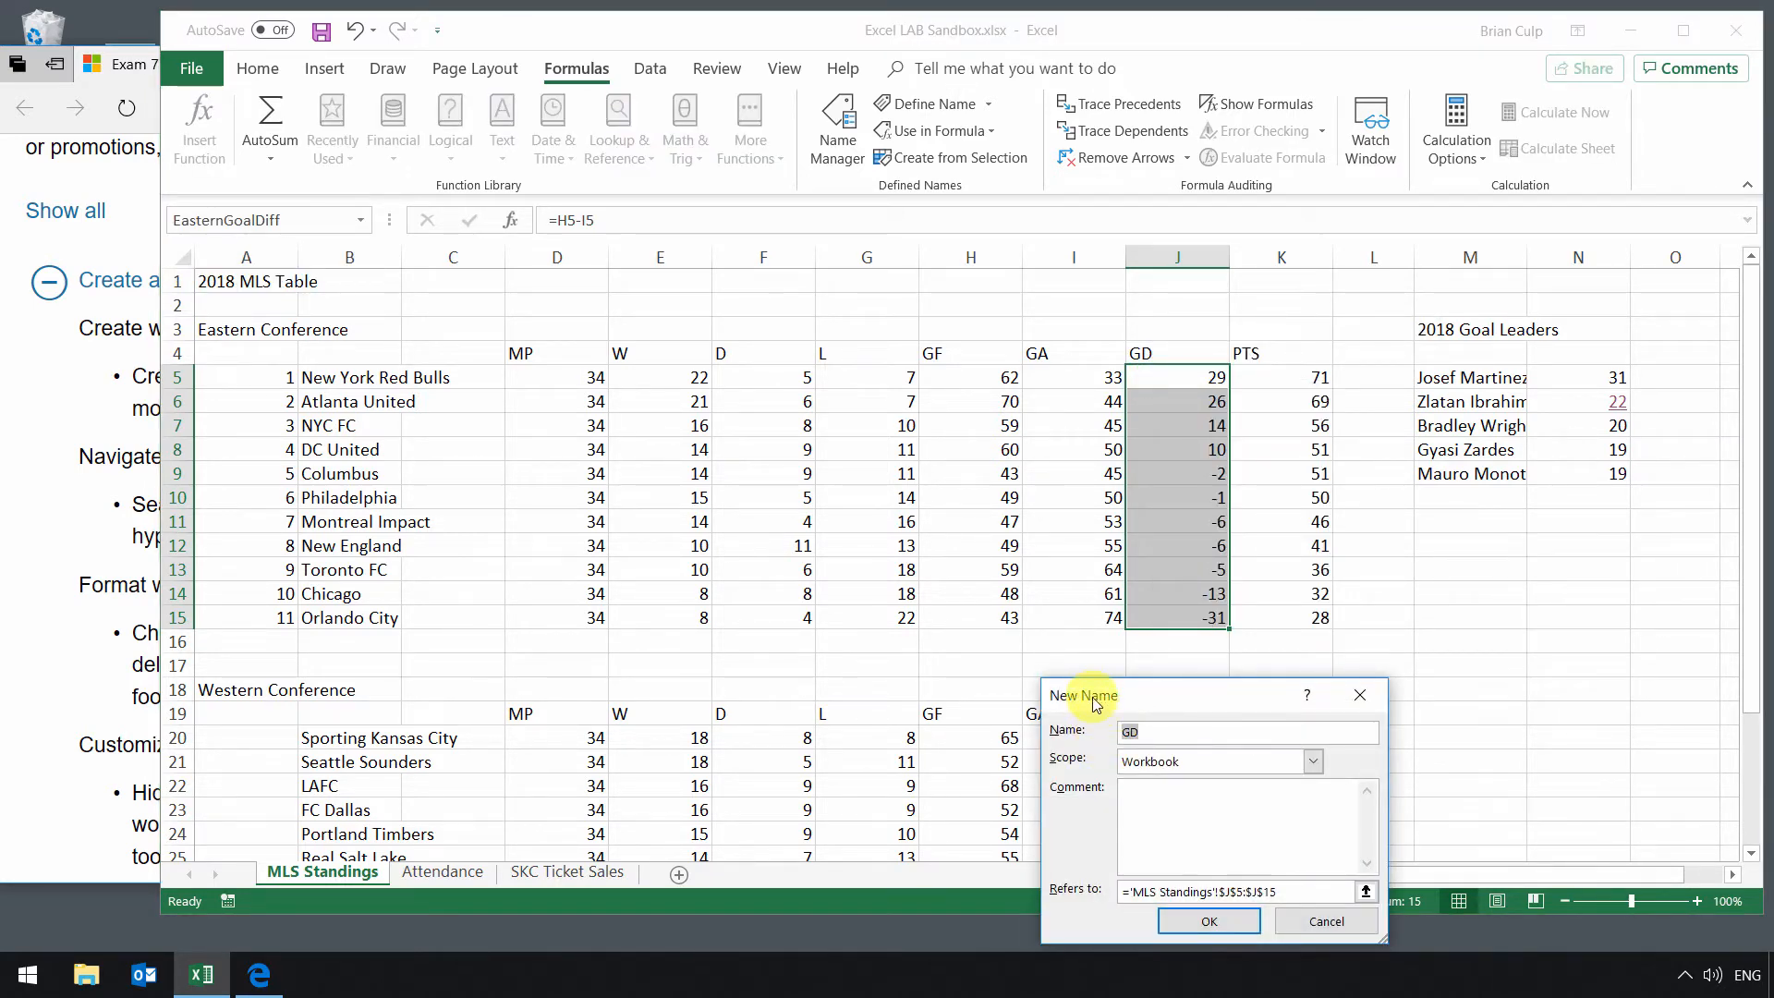
{"action": "left_click_drag", "start_coordinate": [1091, 691], "coordinate": [775, 430]}
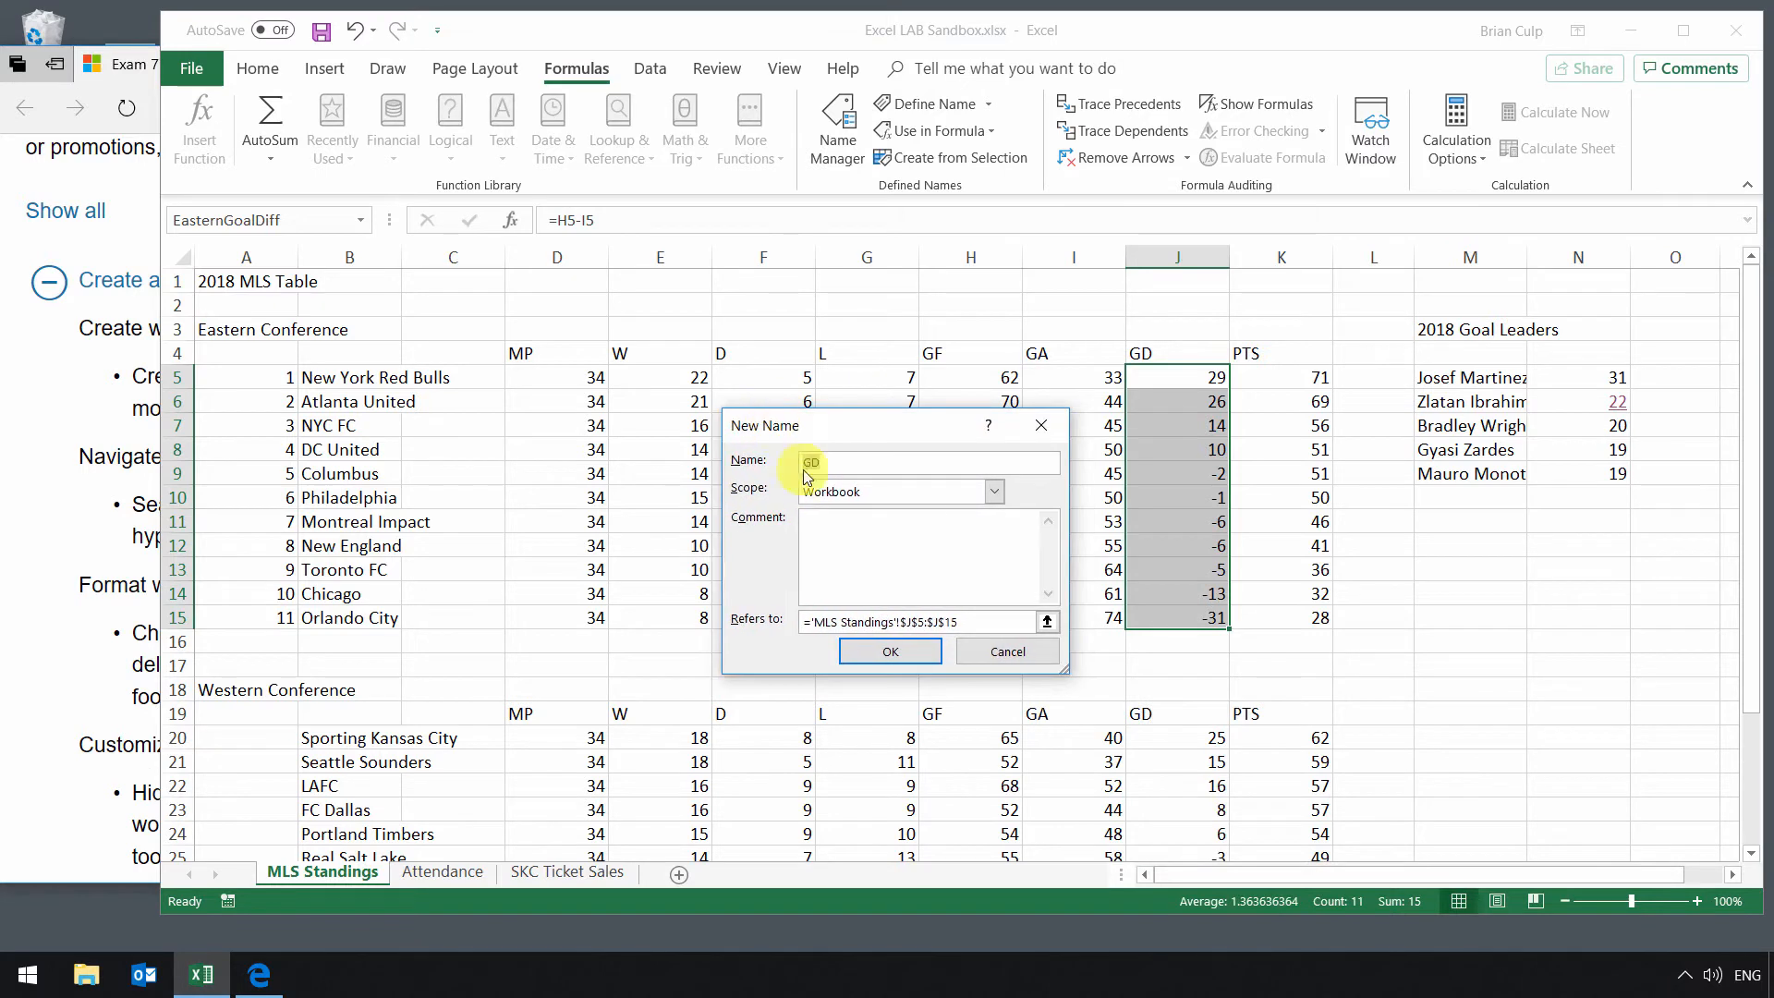
{"action": "left_click", "coordinate": [995, 493]}
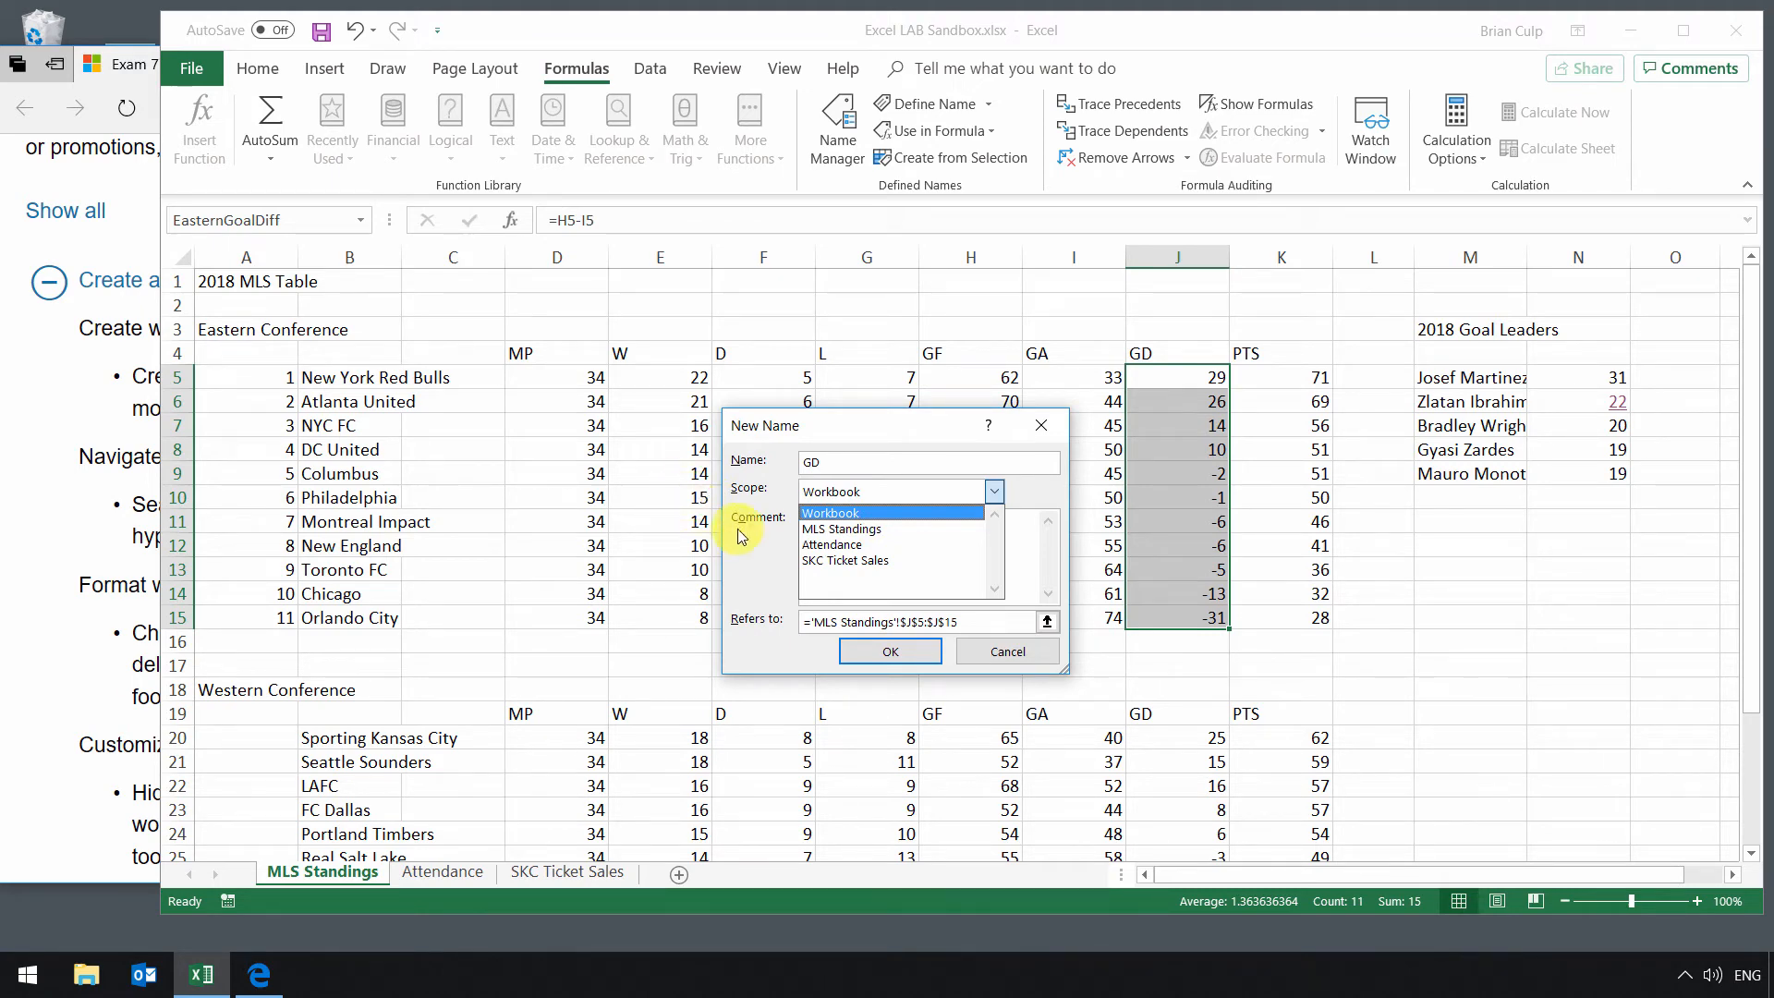
{"action": "left_click", "coordinate": [1003, 646]}
{"action": "left_click", "coordinate": [1005, 649]}
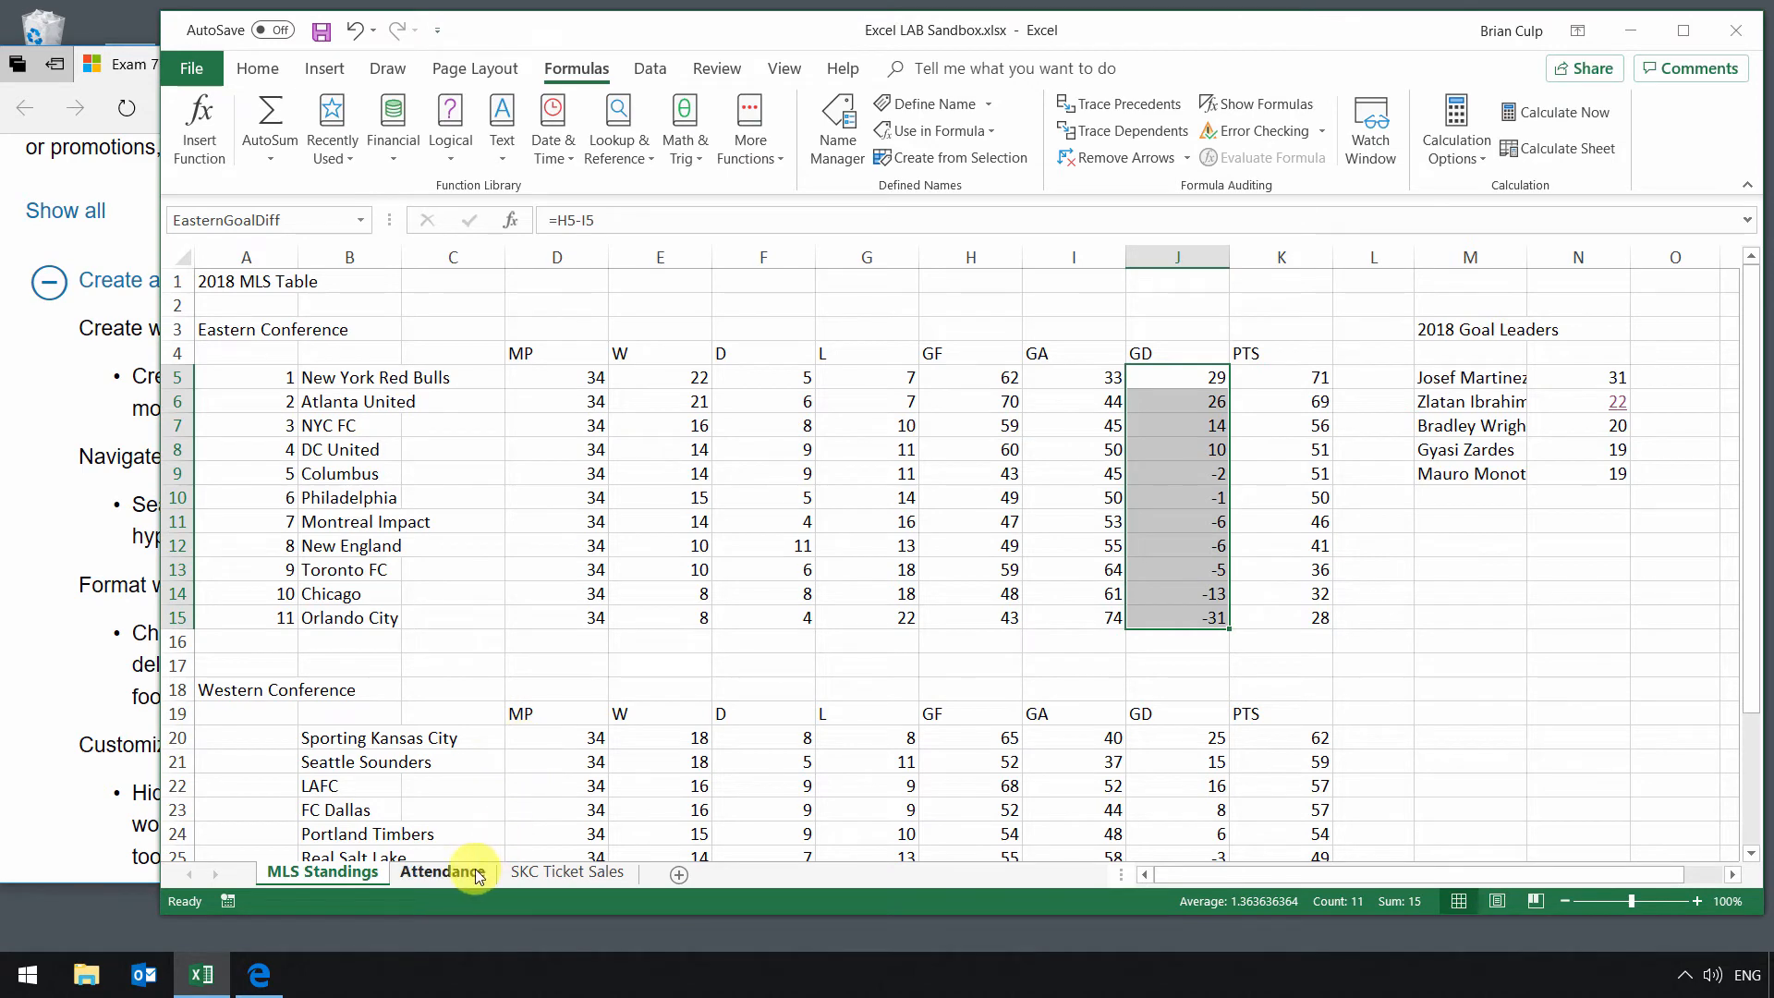
Step: Switch between the Attendance and MLS Standings sheets, checking the Name Box list of names on each
{"action": "left_click", "coordinate": [478, 876]}
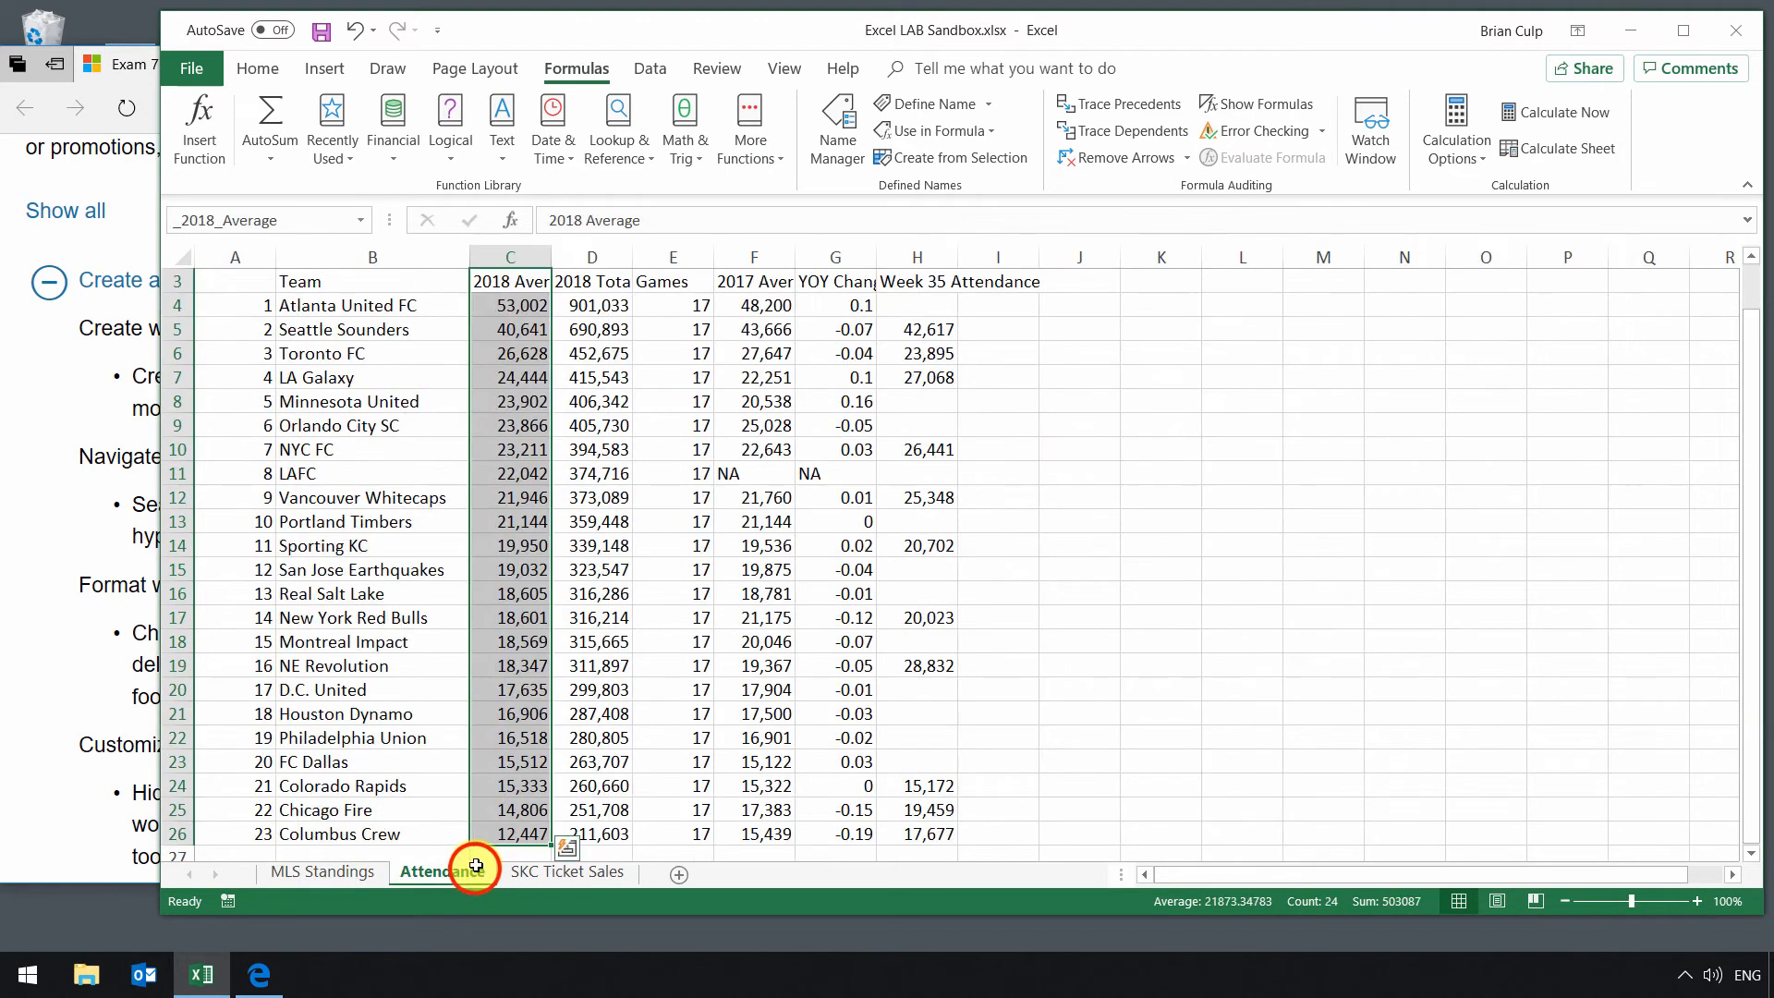
{"action": "left_click", "coordinate": [360, 219]}
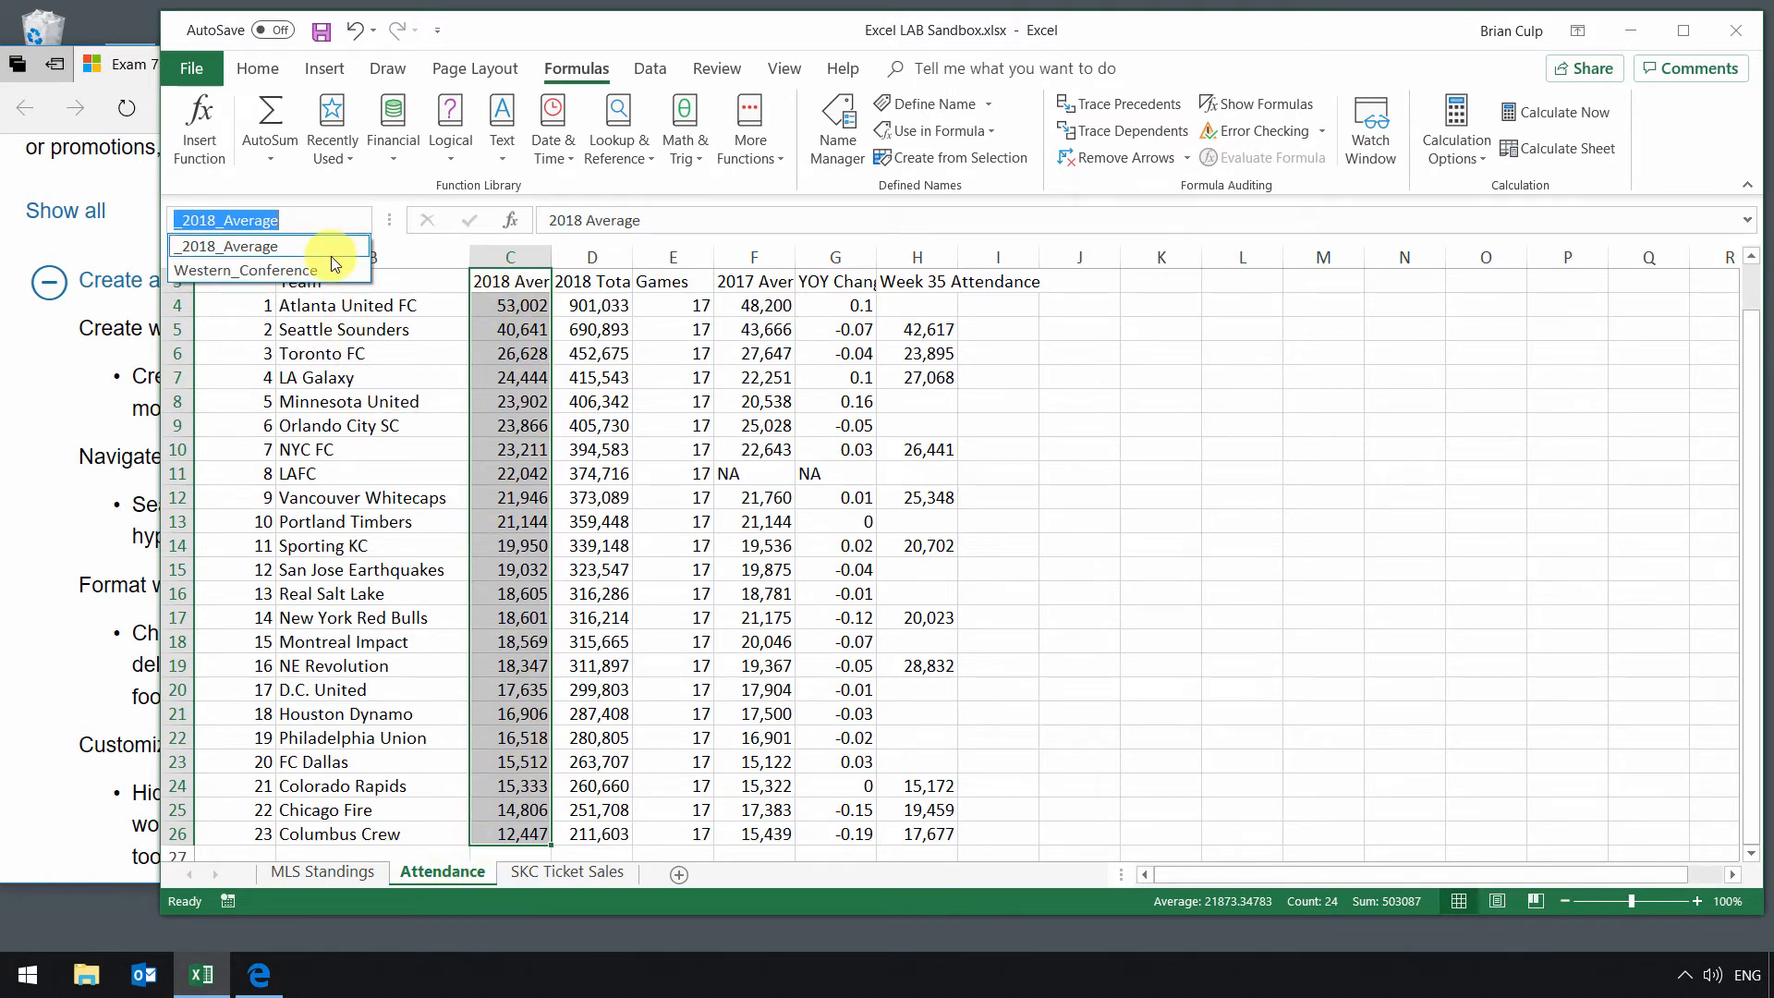
{"action": "left_click", "coordinate": [331, 874]}
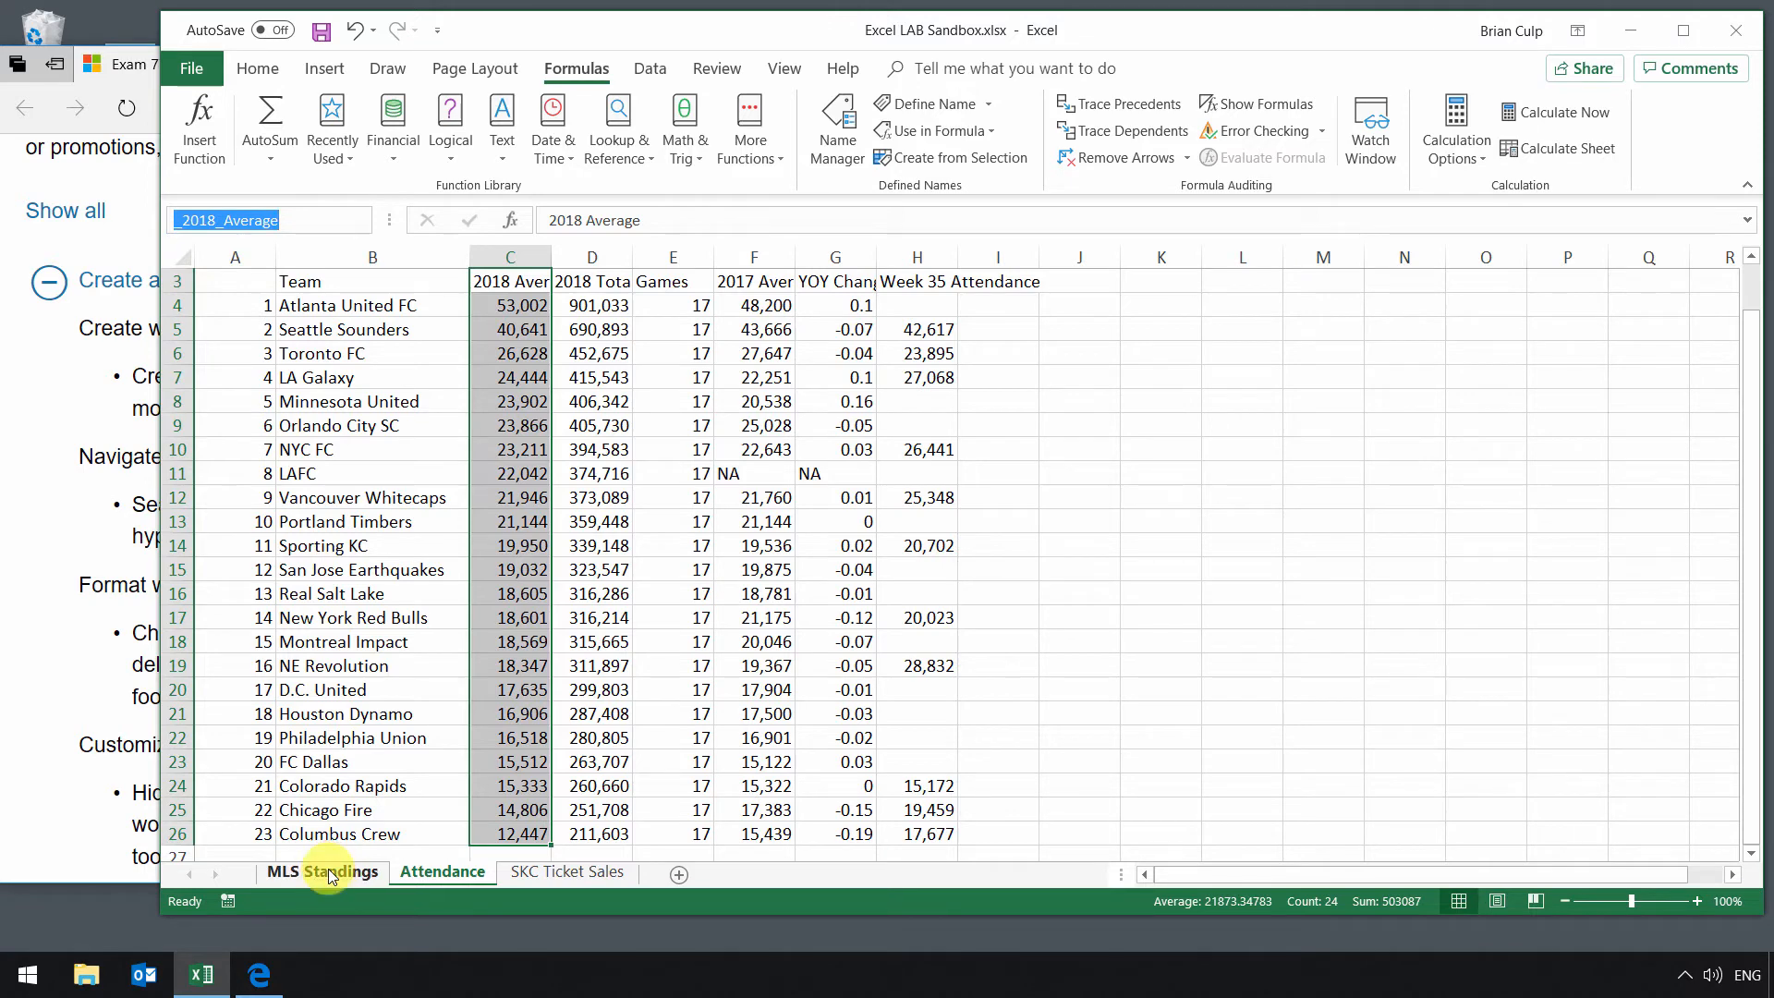
{"action": "left_click", "coordinate": [331, 874]}
{"action": "left_click", "coordinate": [366, 222]}
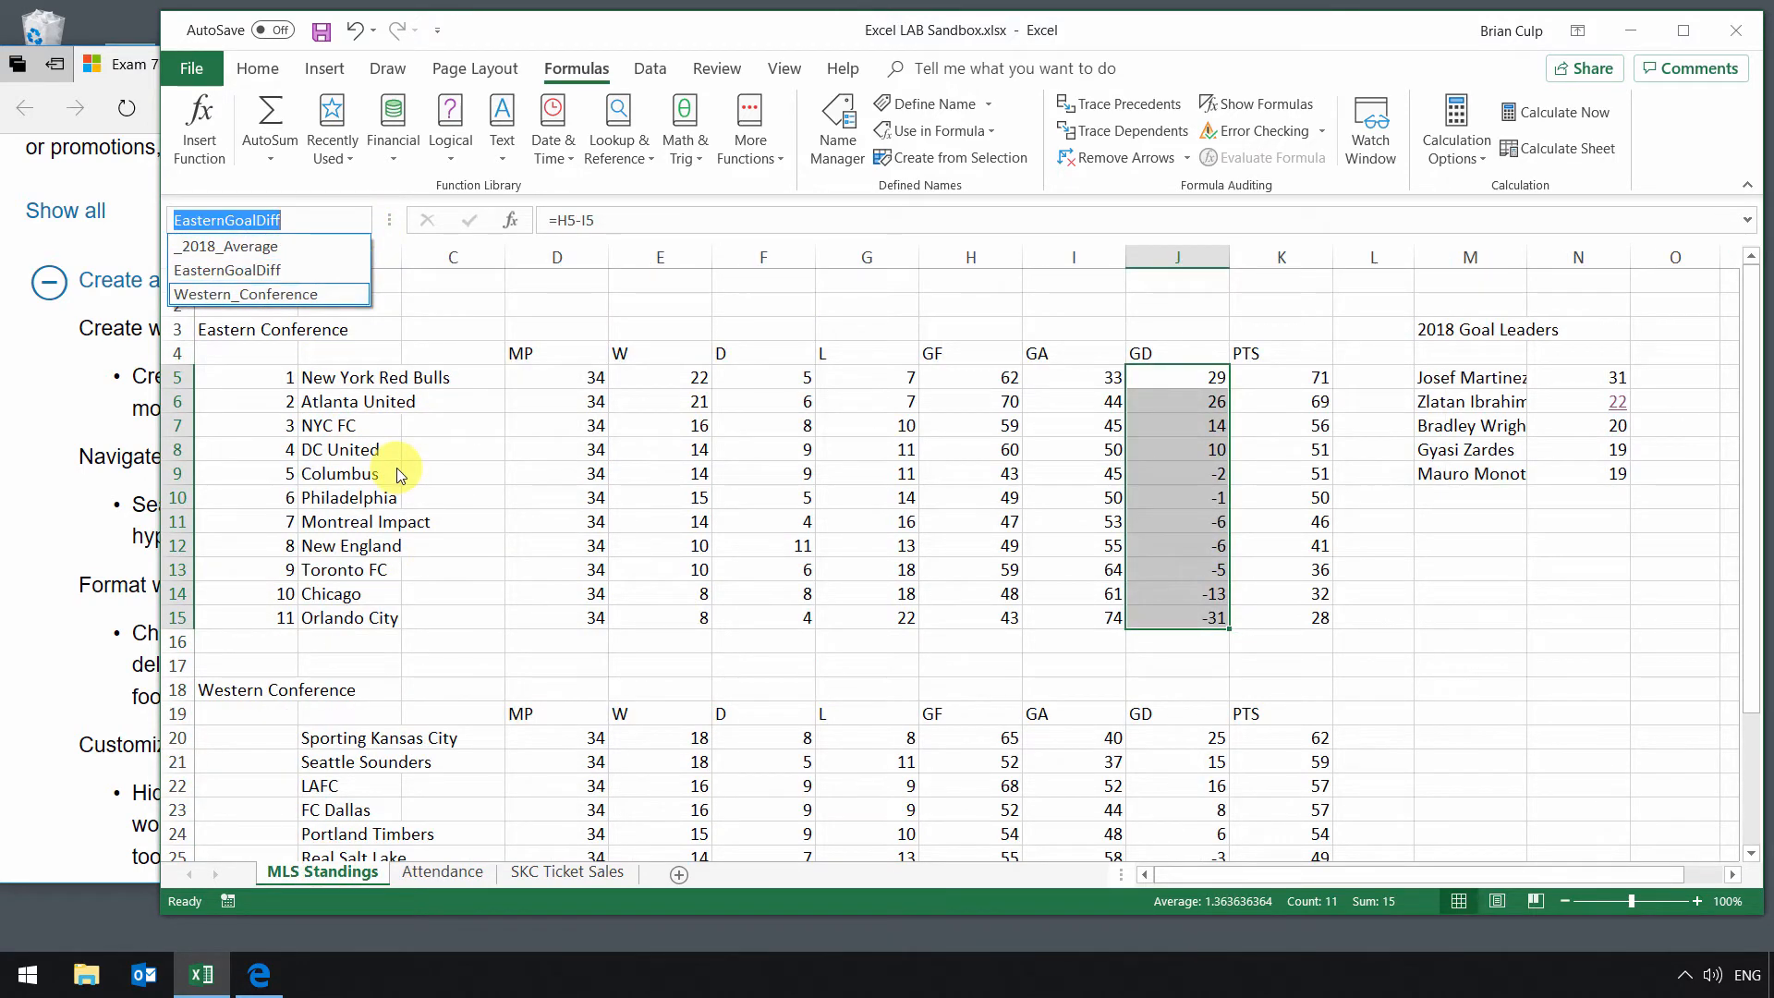
{"action": "left_click", "coordinate": [626, 610]}
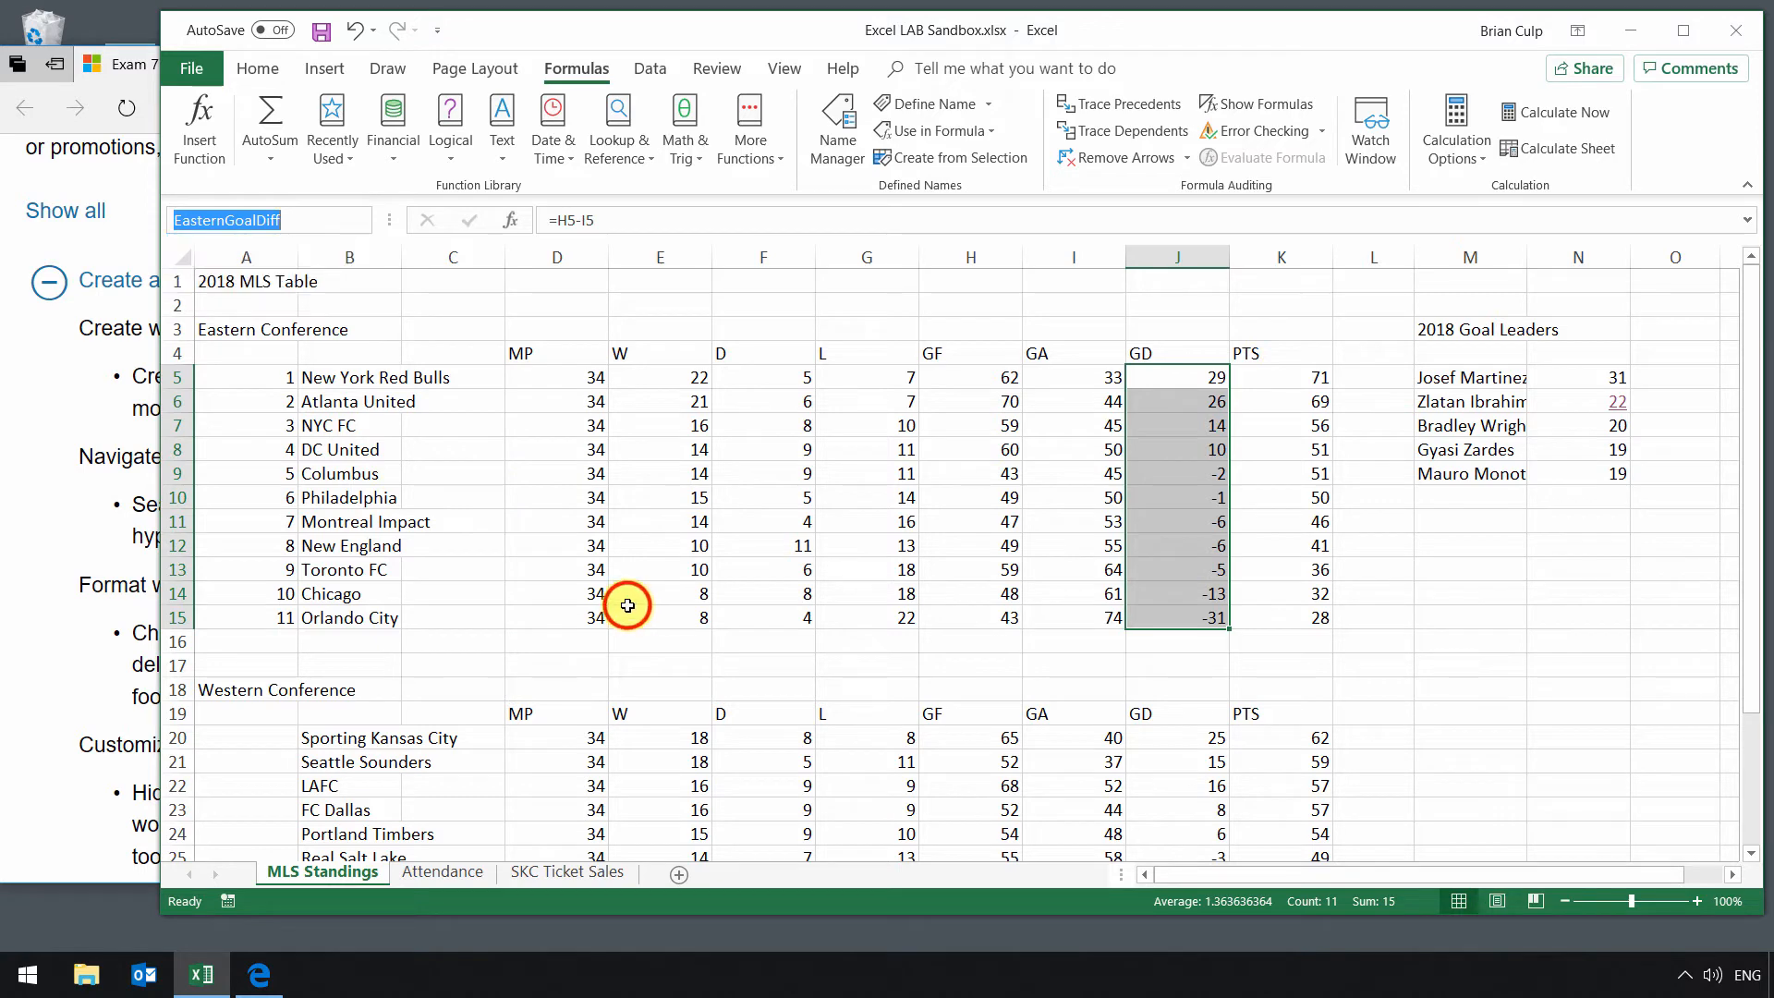
Step: Review the browser objective about searching for data within a workbook, then return to the spreadsheet
{"action": "left_click", "coordinate": [52, 517]}
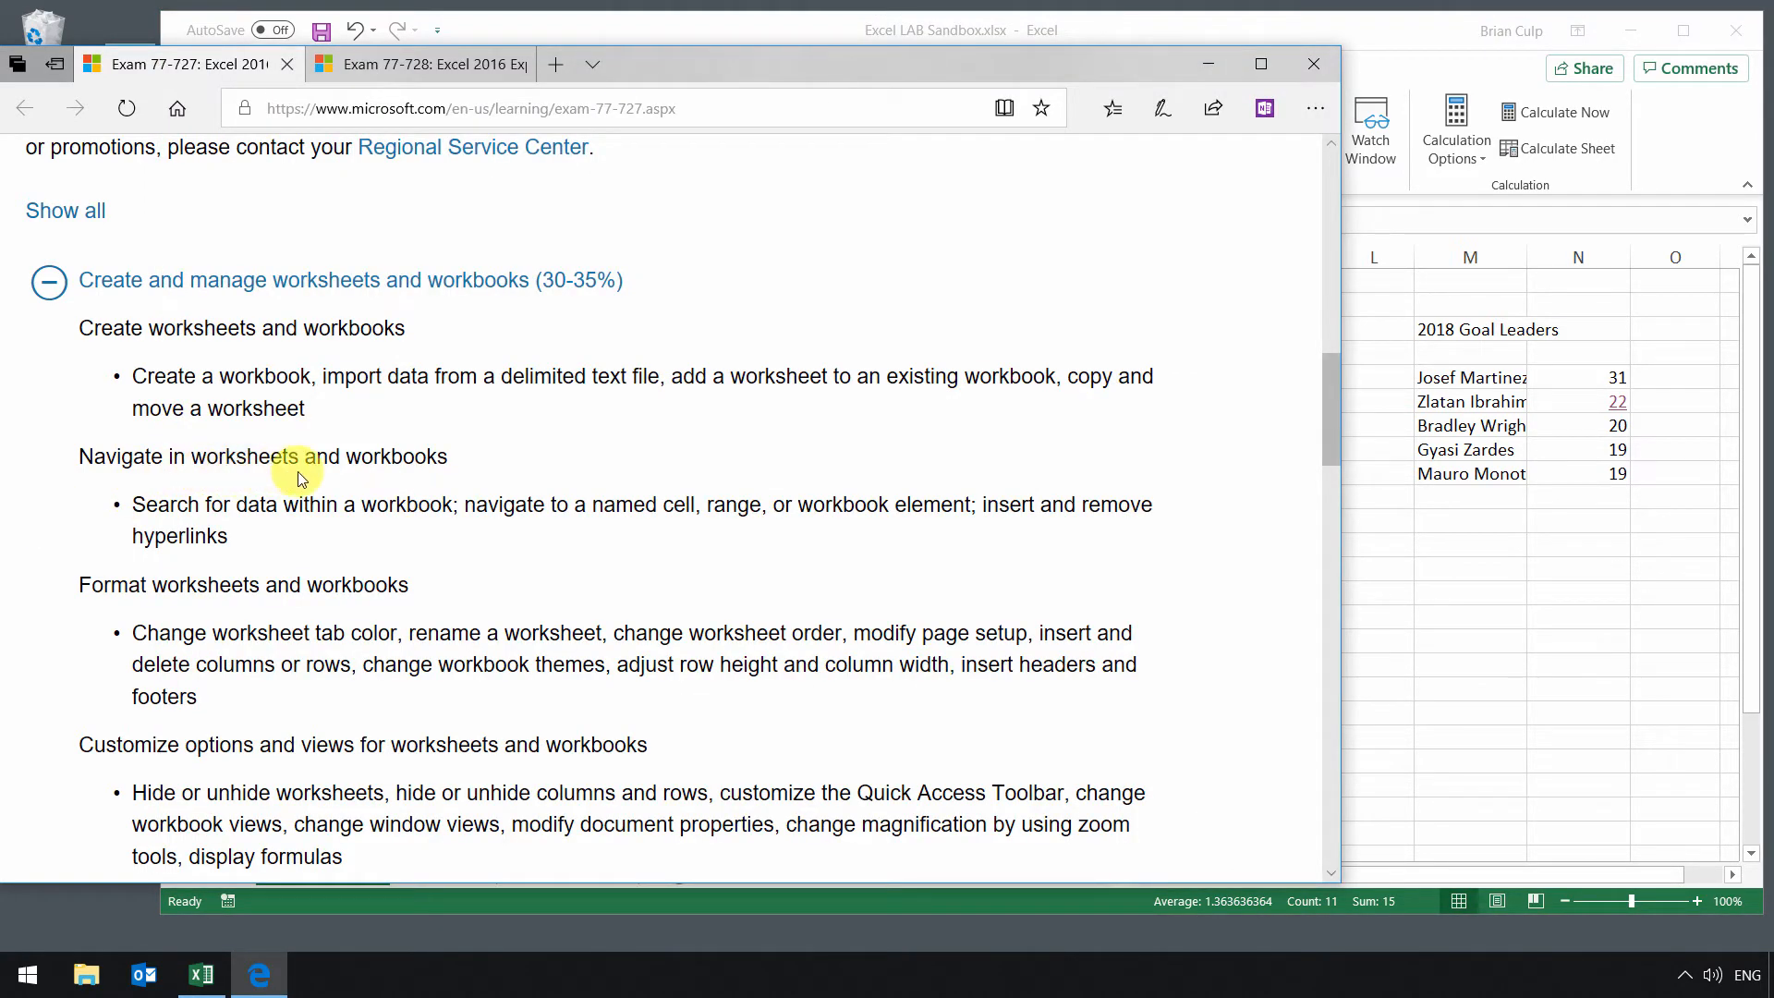
{"action": "left_click_drag", "start_coordinate": [145, 506], "coordinate": [455, 506]}
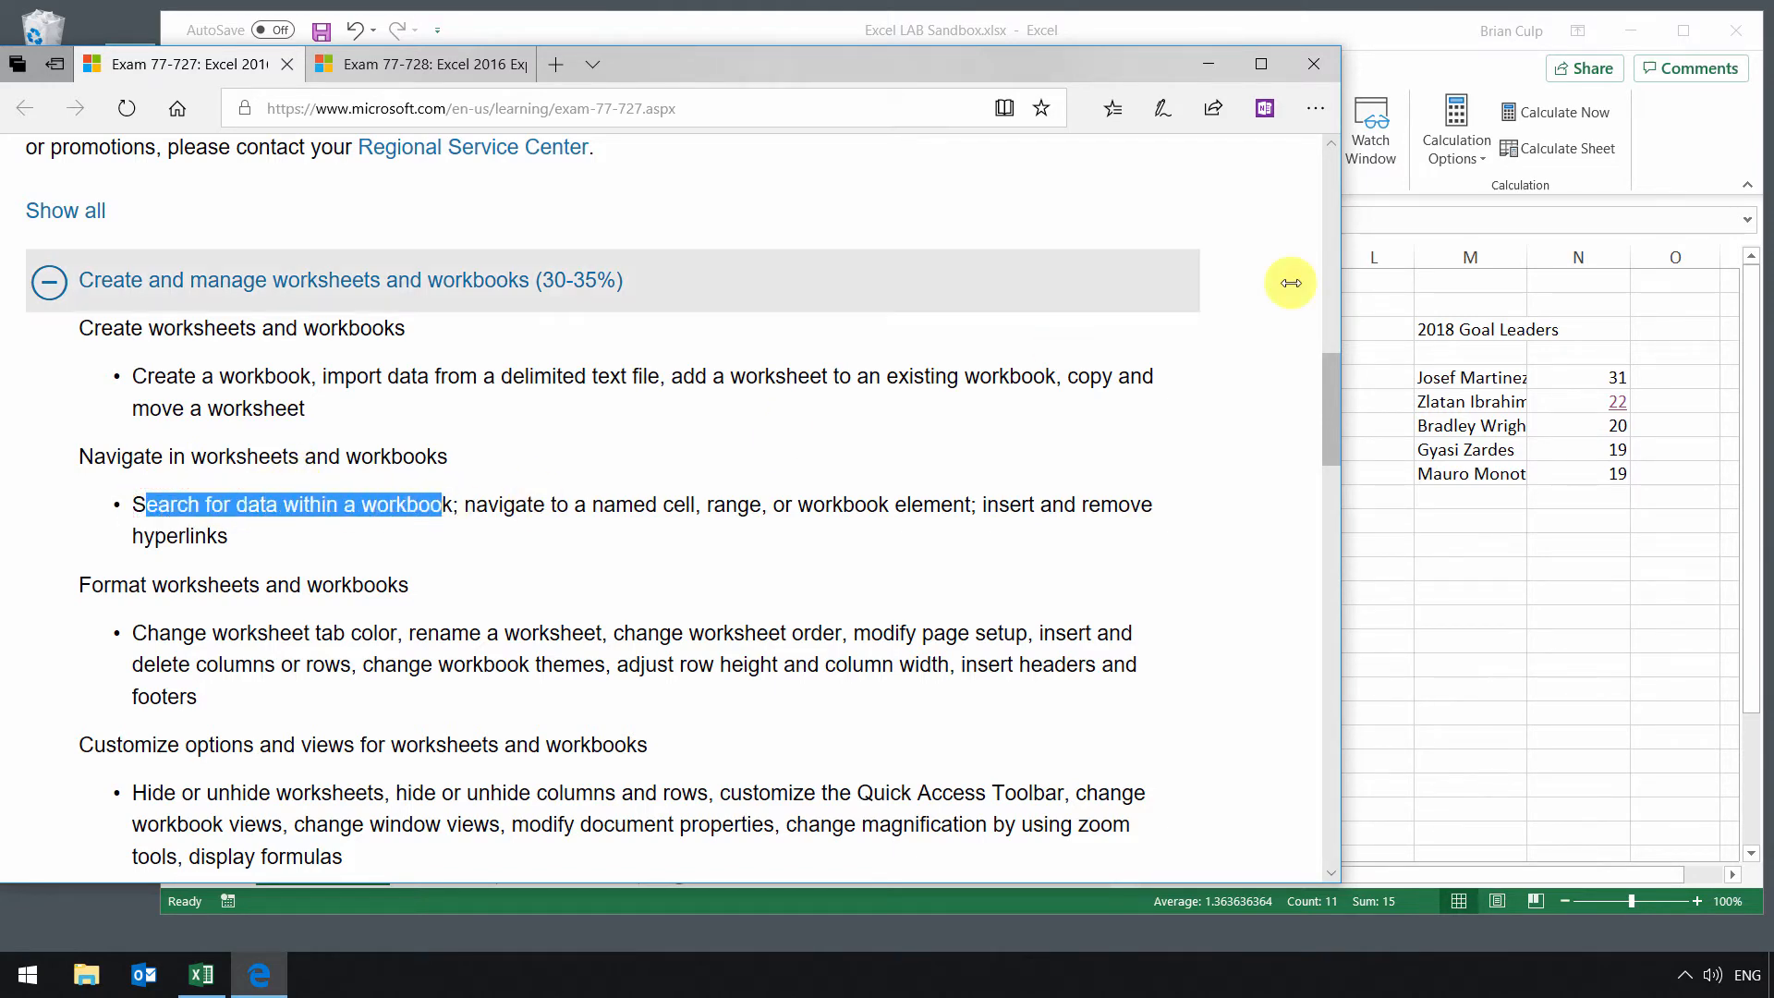
{"action": "left_click", "coordinate": [1403, 61]}
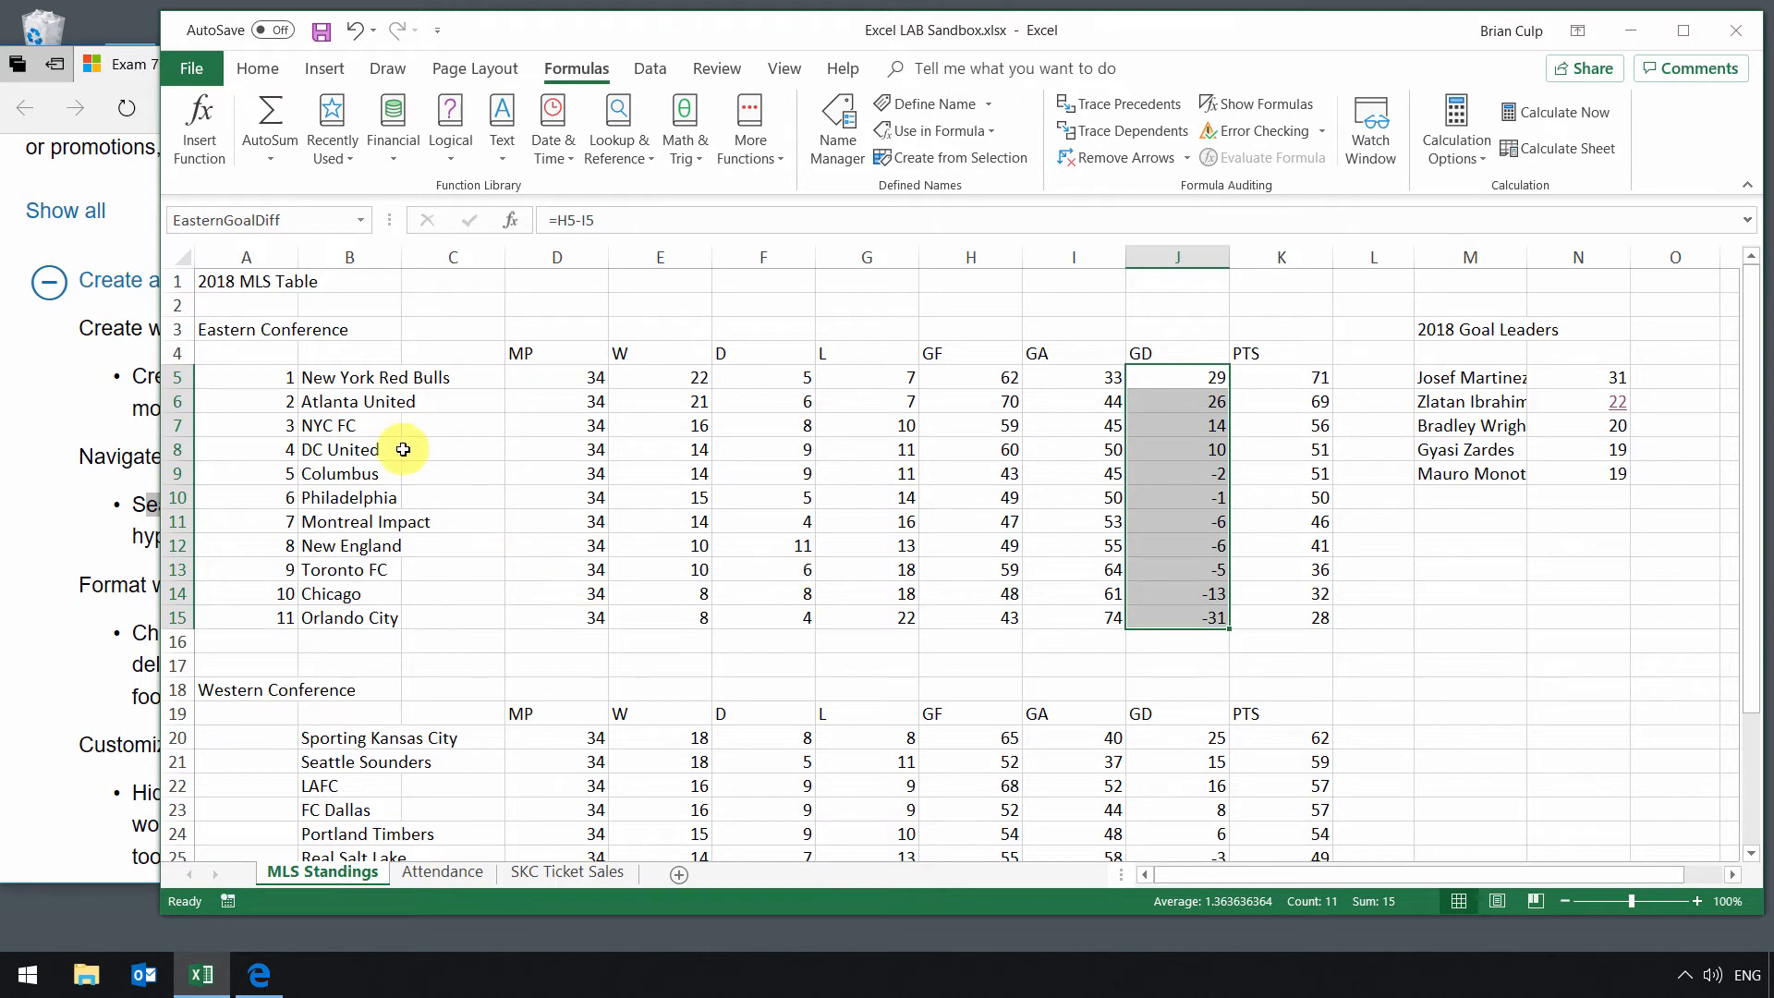
Step: Open the Find and Replace dialog from cell A1 and look through its Find and Replace tabs and options
{"action": "left_click", "coordinate": [254, 288]}
{"action": "key", "text": "ctrl+f"}
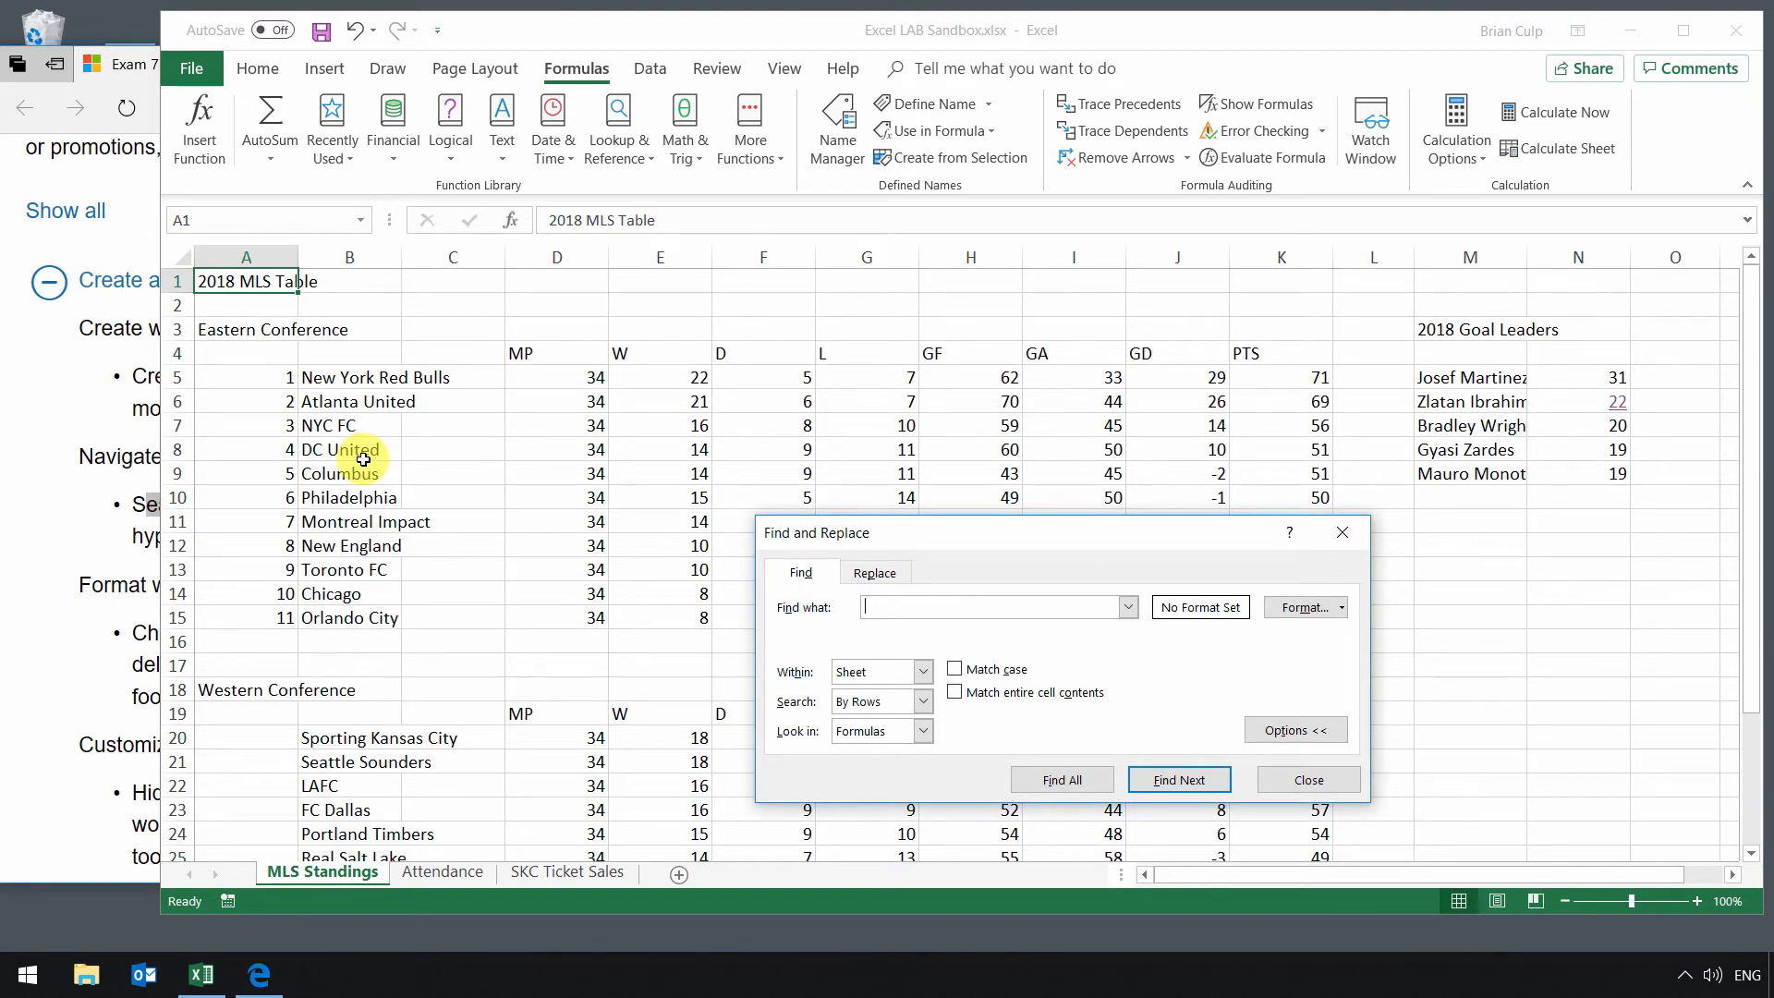
{"action": "left_click_drag", "start_coordinate": [798, 542], "coordinate": [692, 387]}
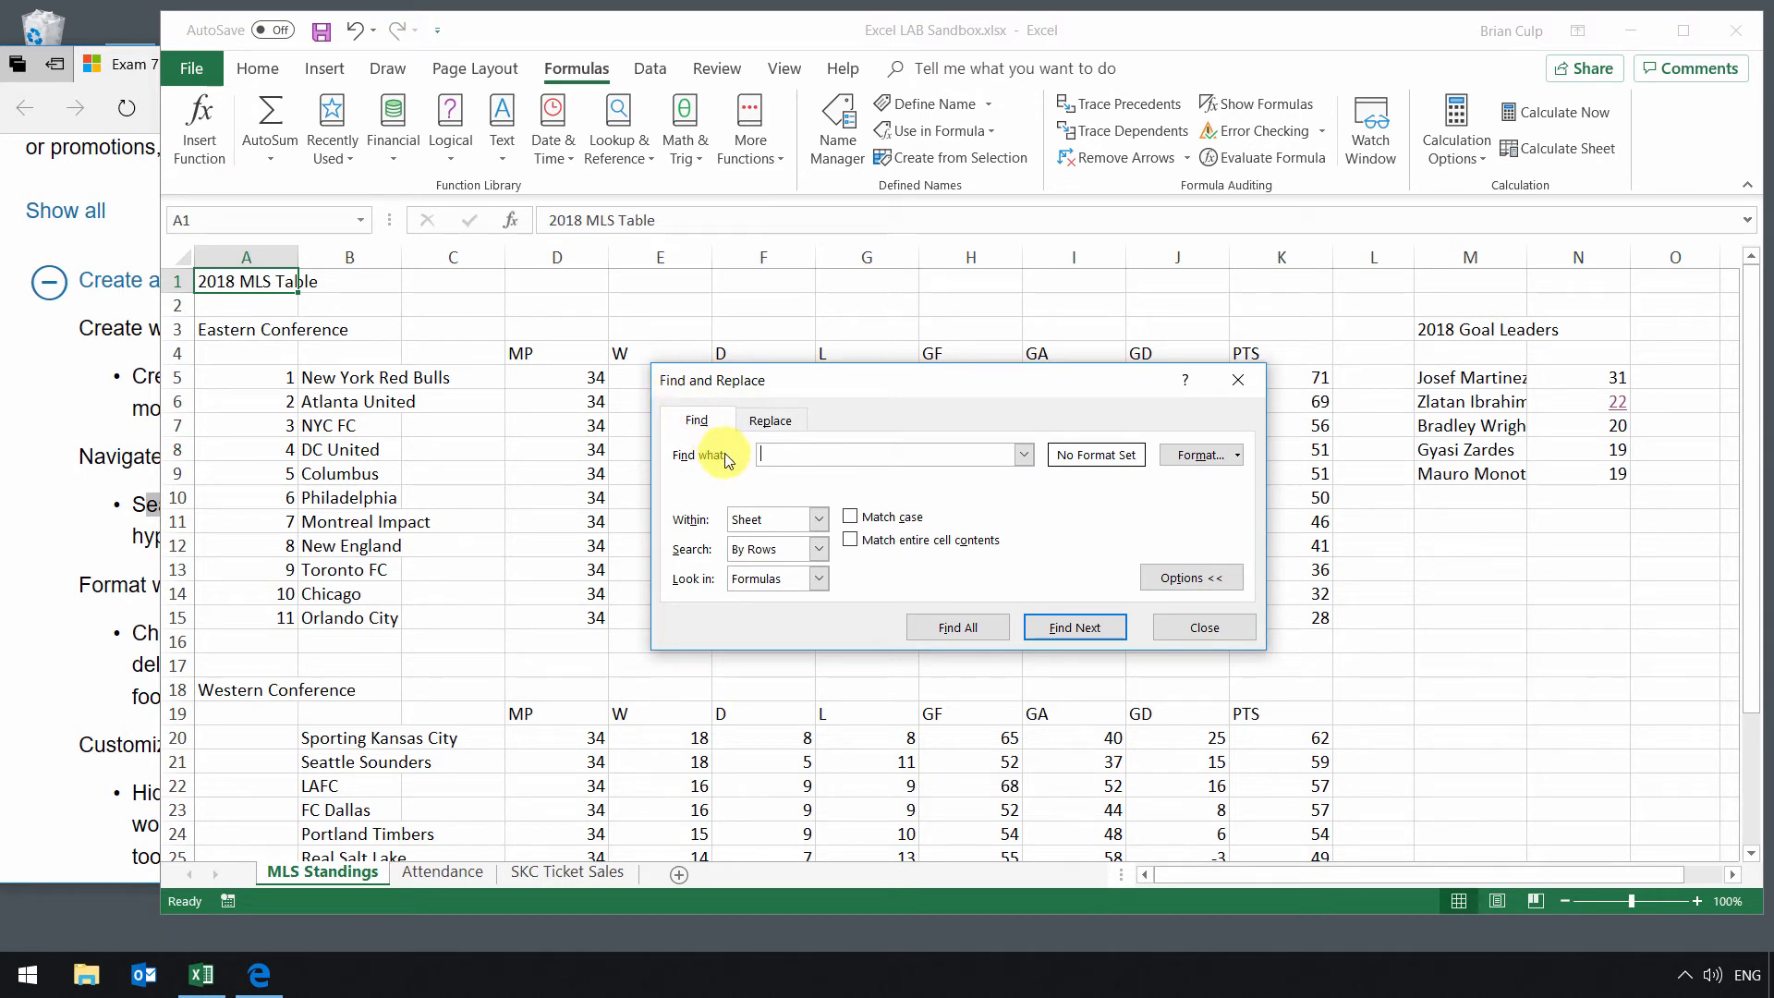
{"action": "left_click", "coordinate": [771, 422]}
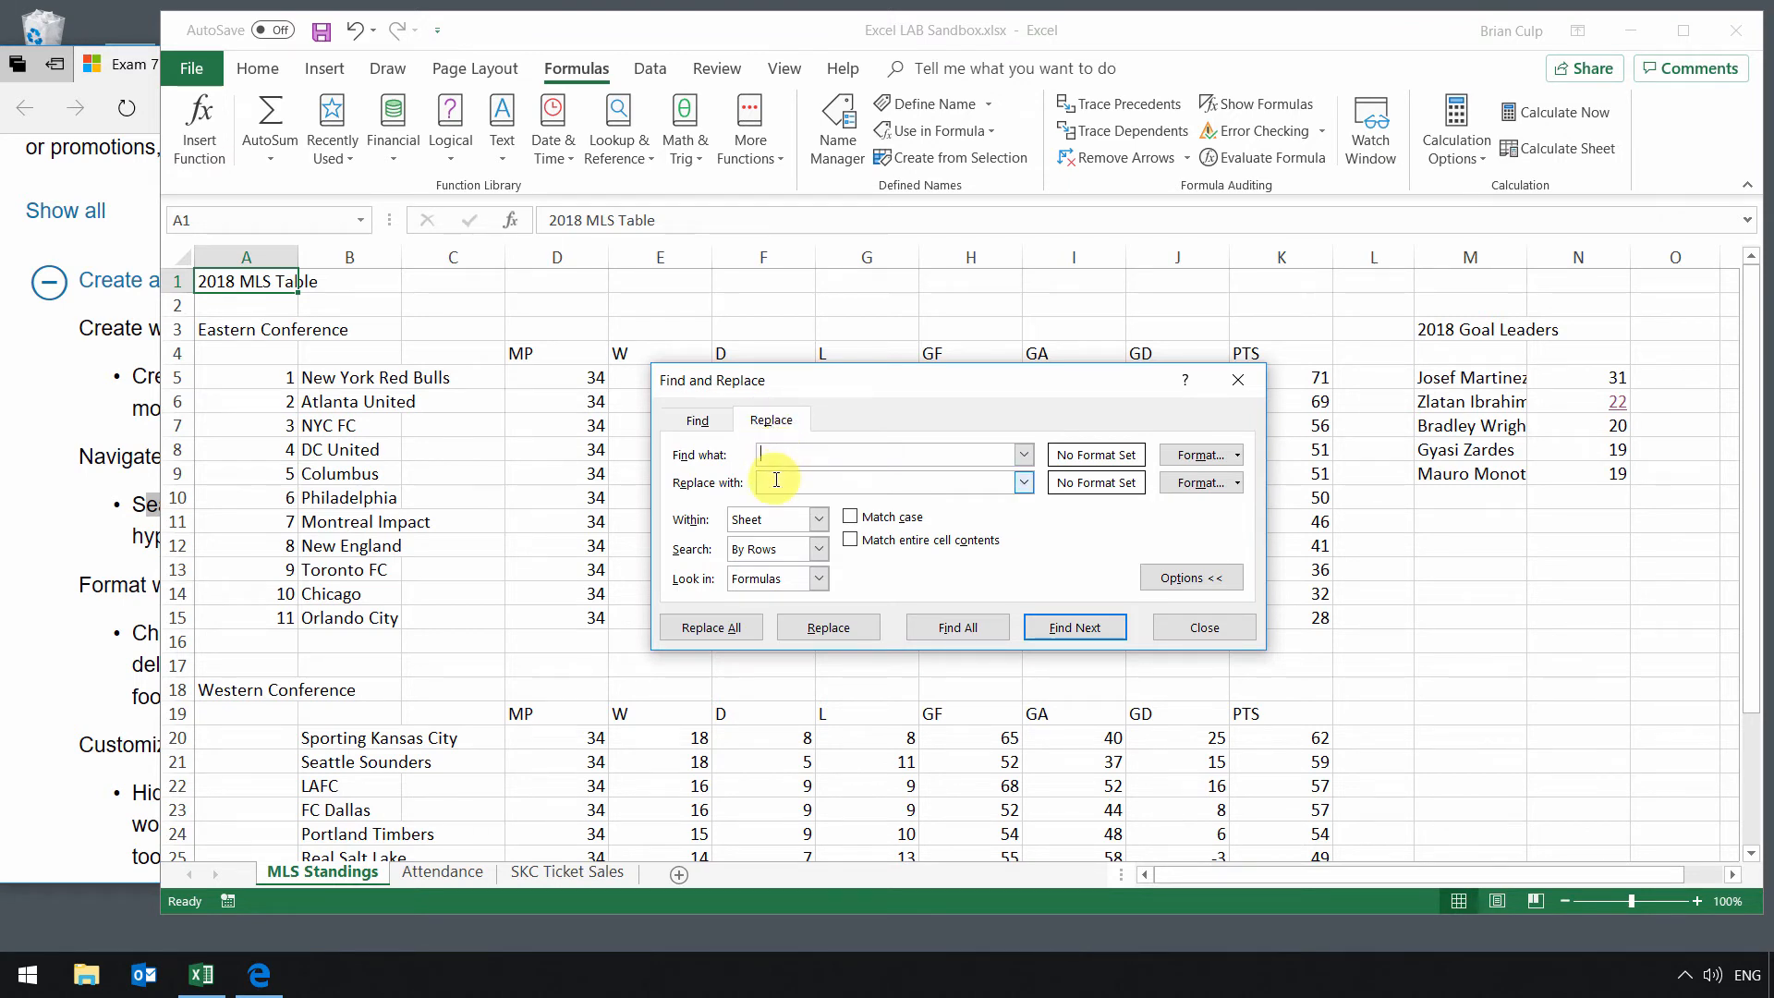
{"action": "left_click", "coordinate": [711, 420]}
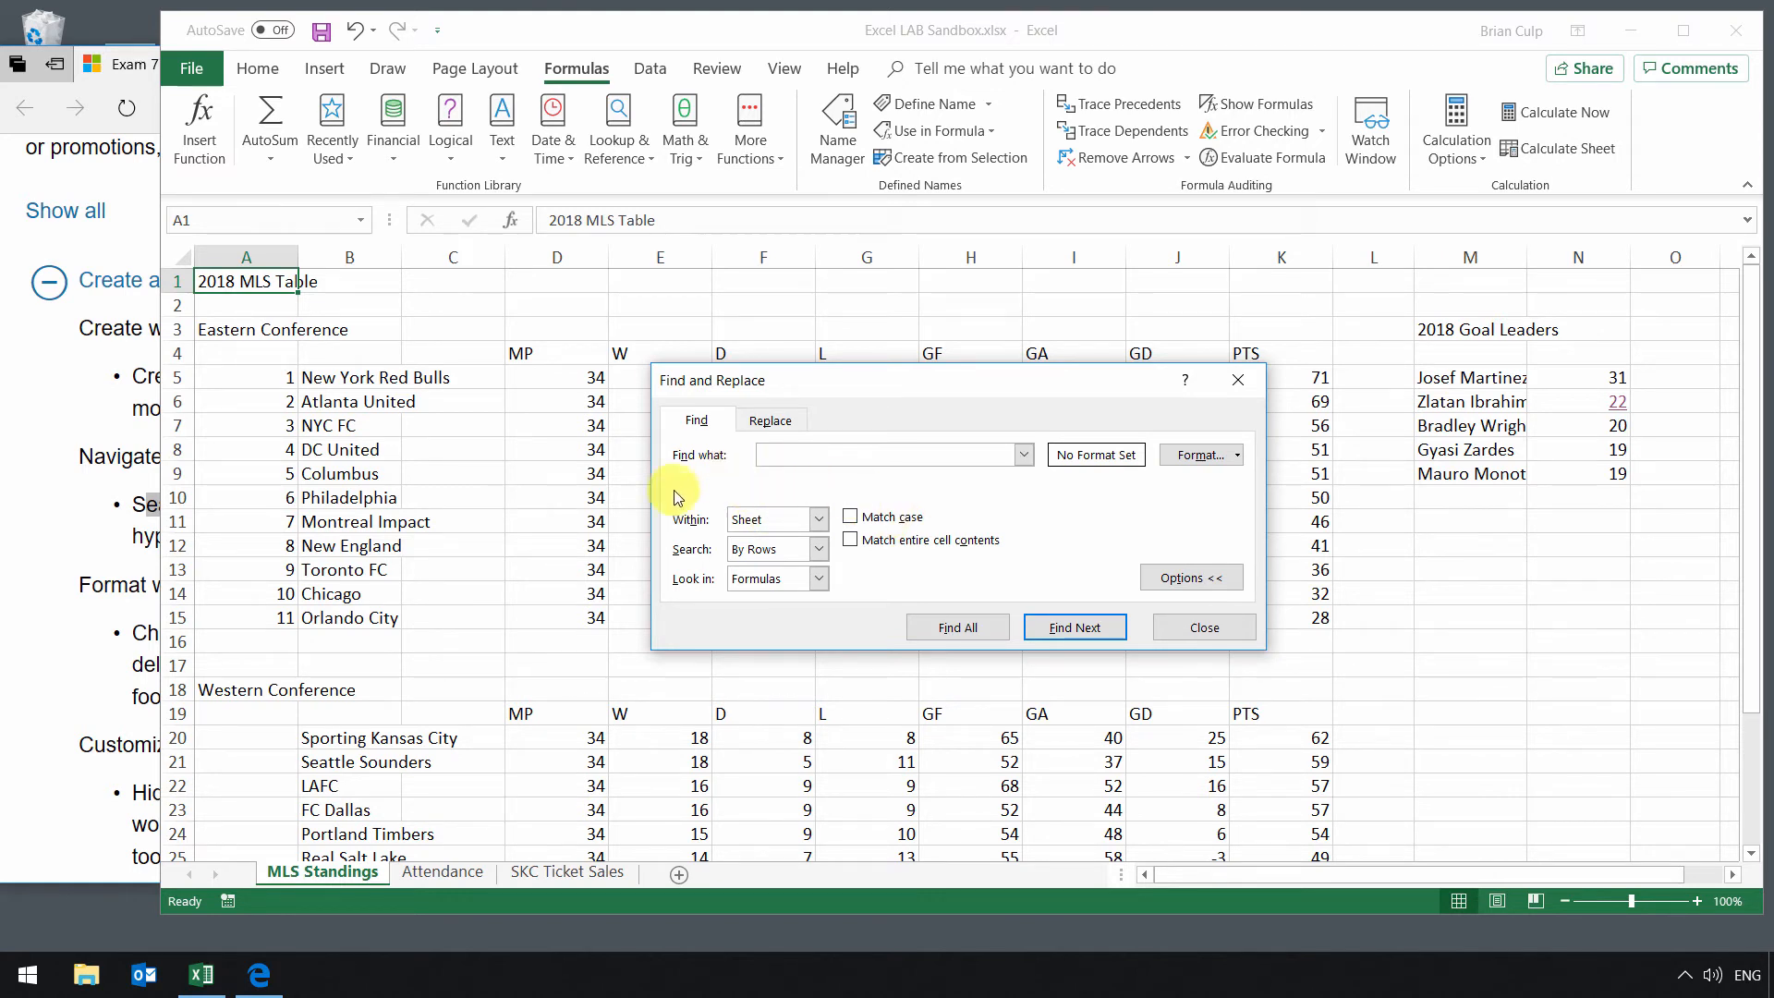
{"action": "left_click", "coordinate": [1192, 578]}
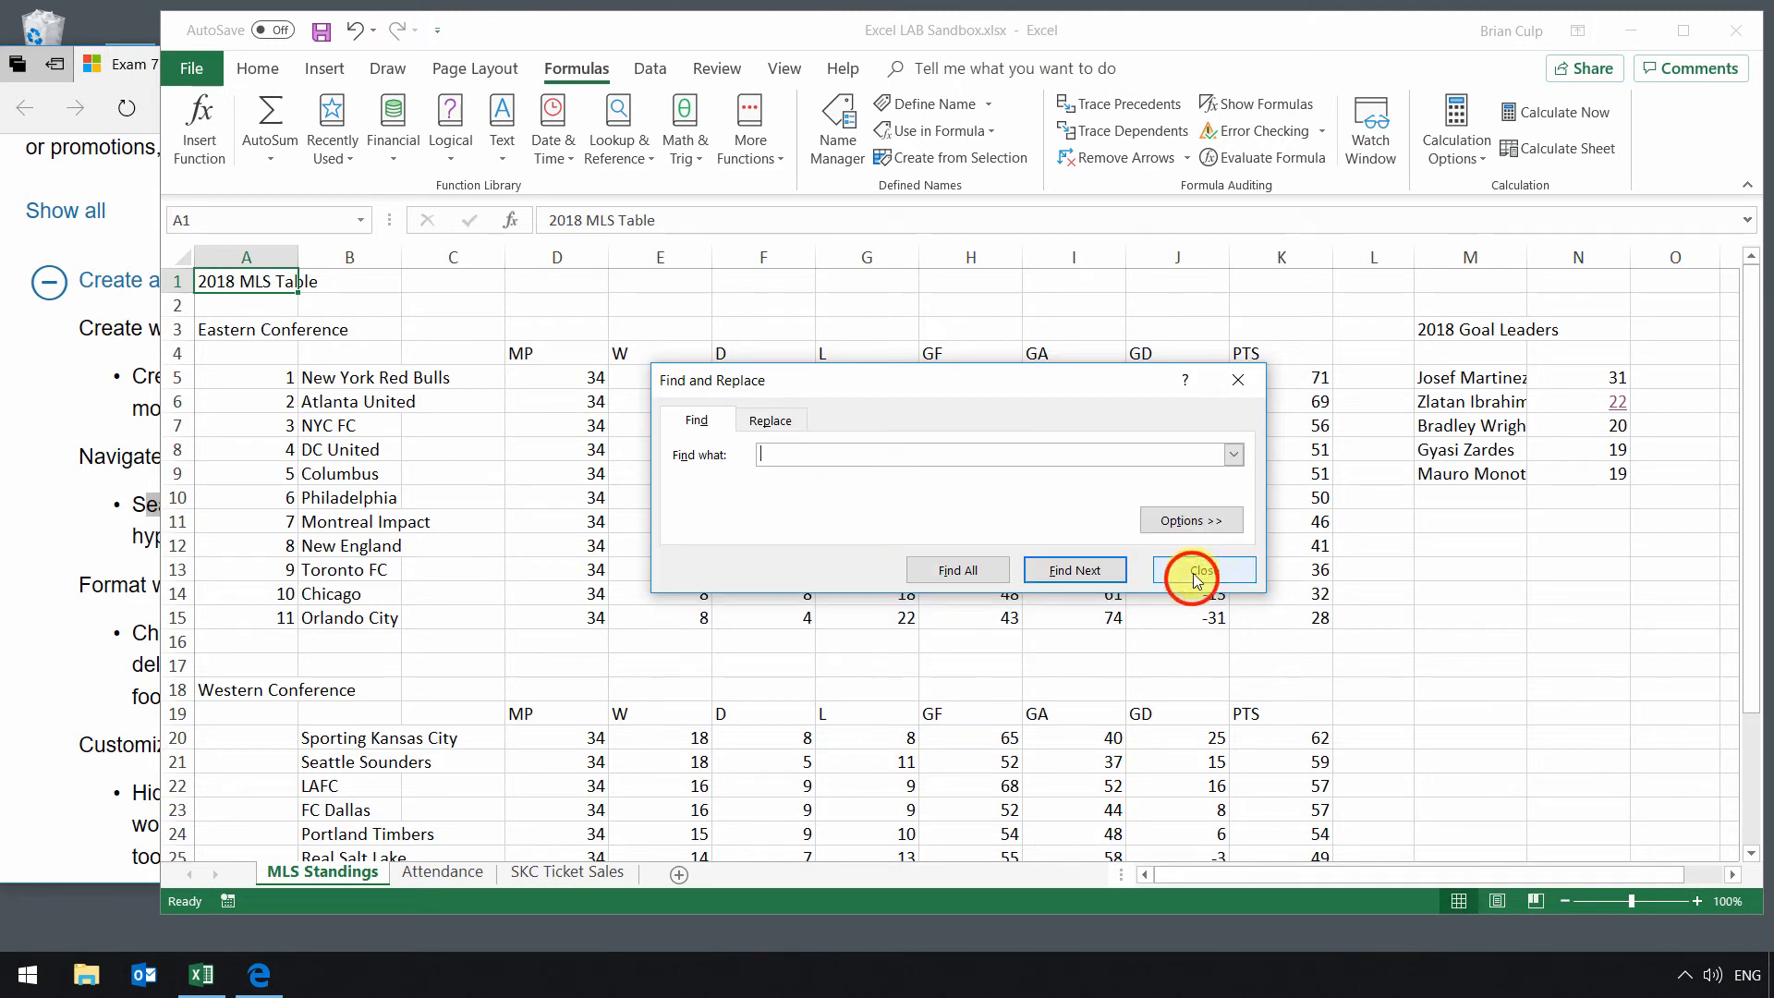
{"action": "left_click", "coordinate": [1199, 523]}
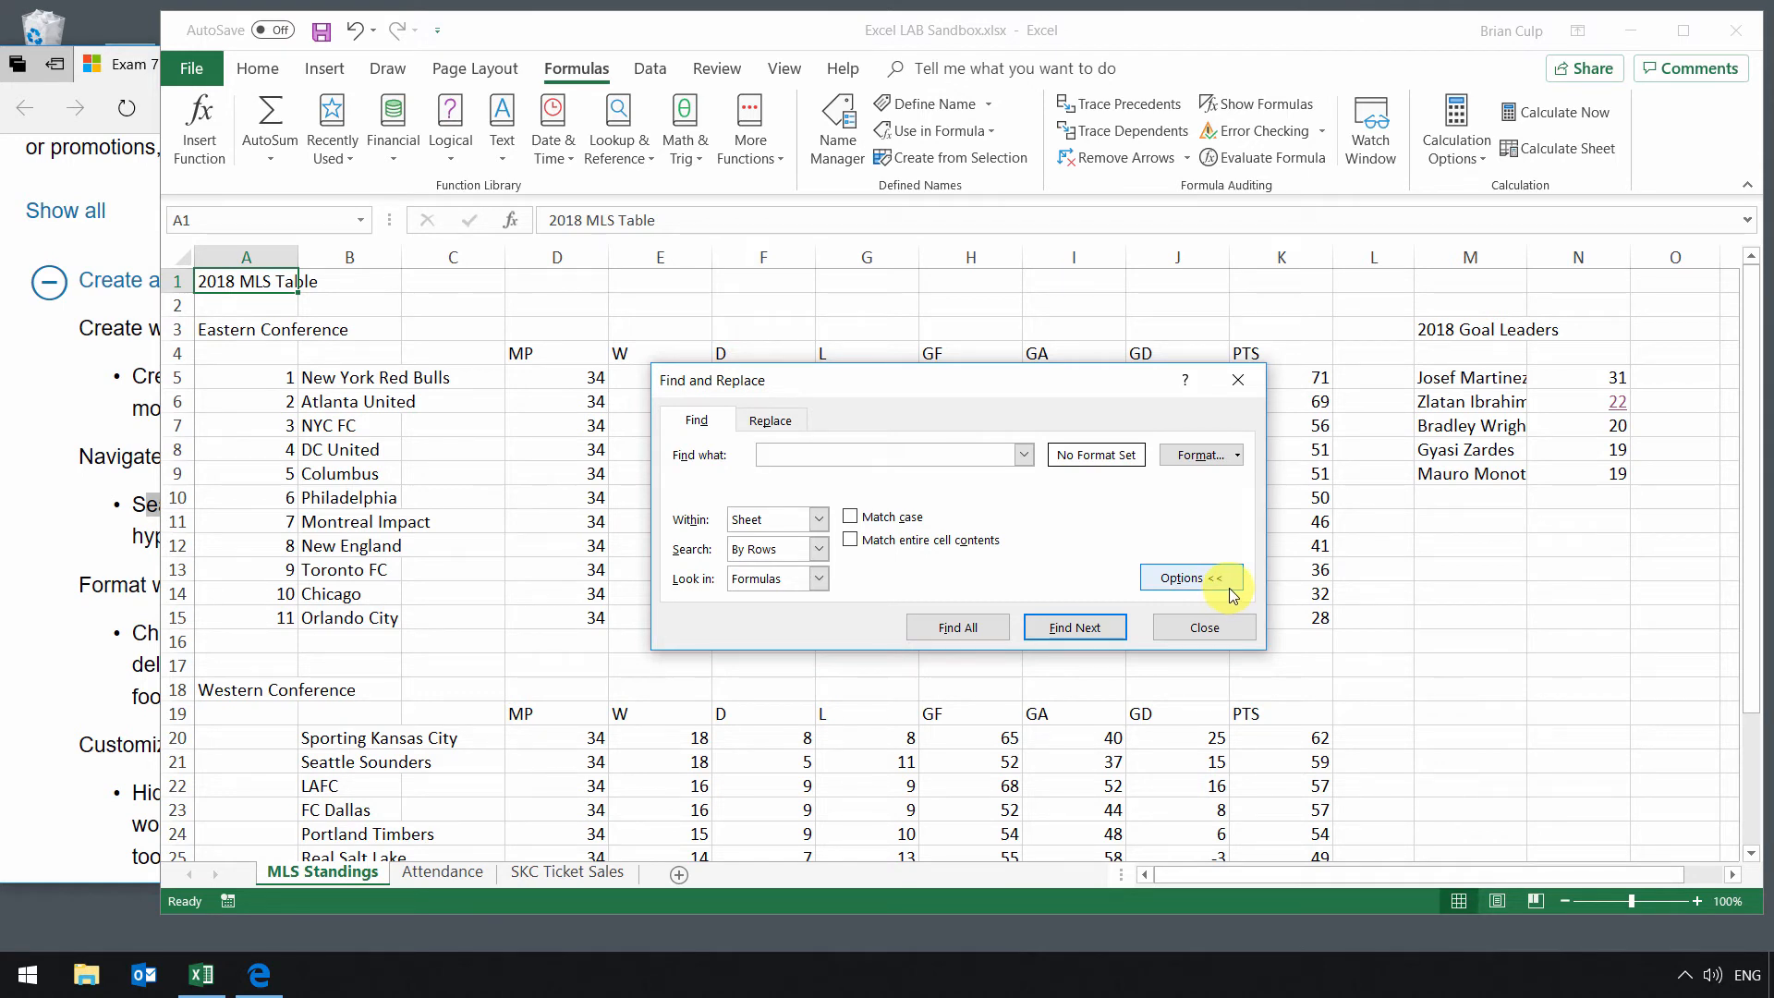
Step: Set the search scope to Workbook and find the next cell containing fc
{"action": "left_click", "coordinate": [819, 520]}
{"action": "left_click", "coordinate": [813, 548]}
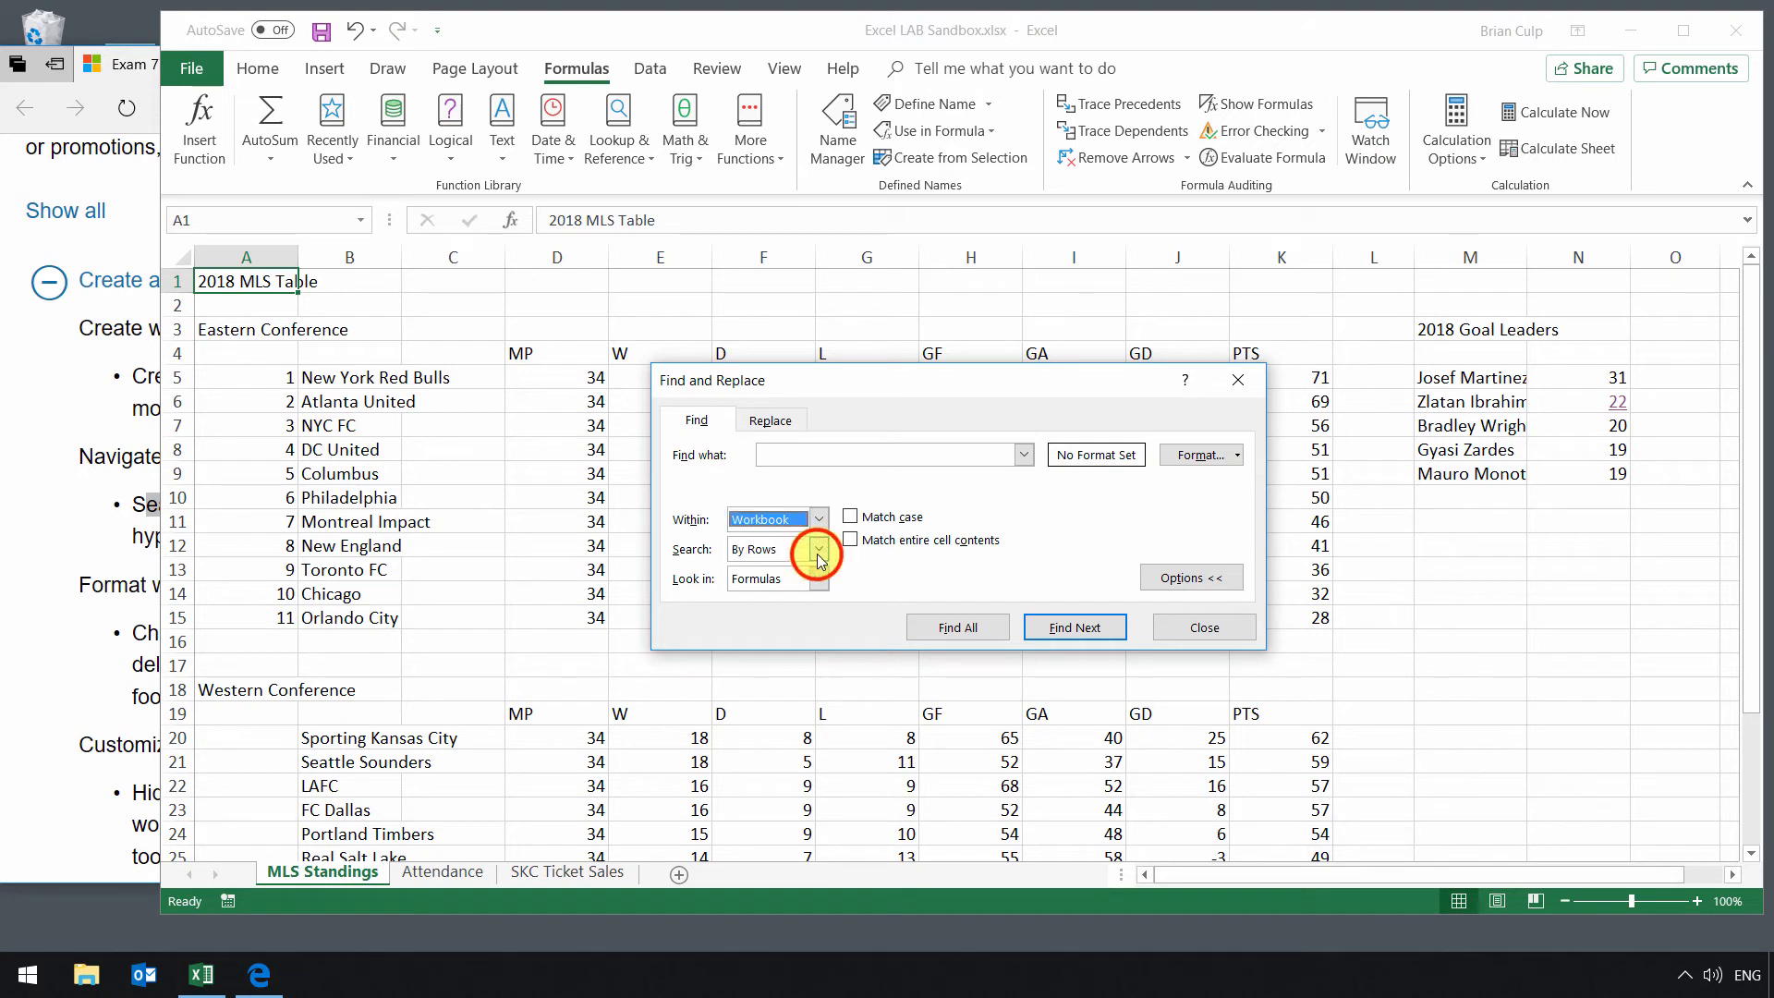
{"action": "left_click", "coordinate": [819, 552]}
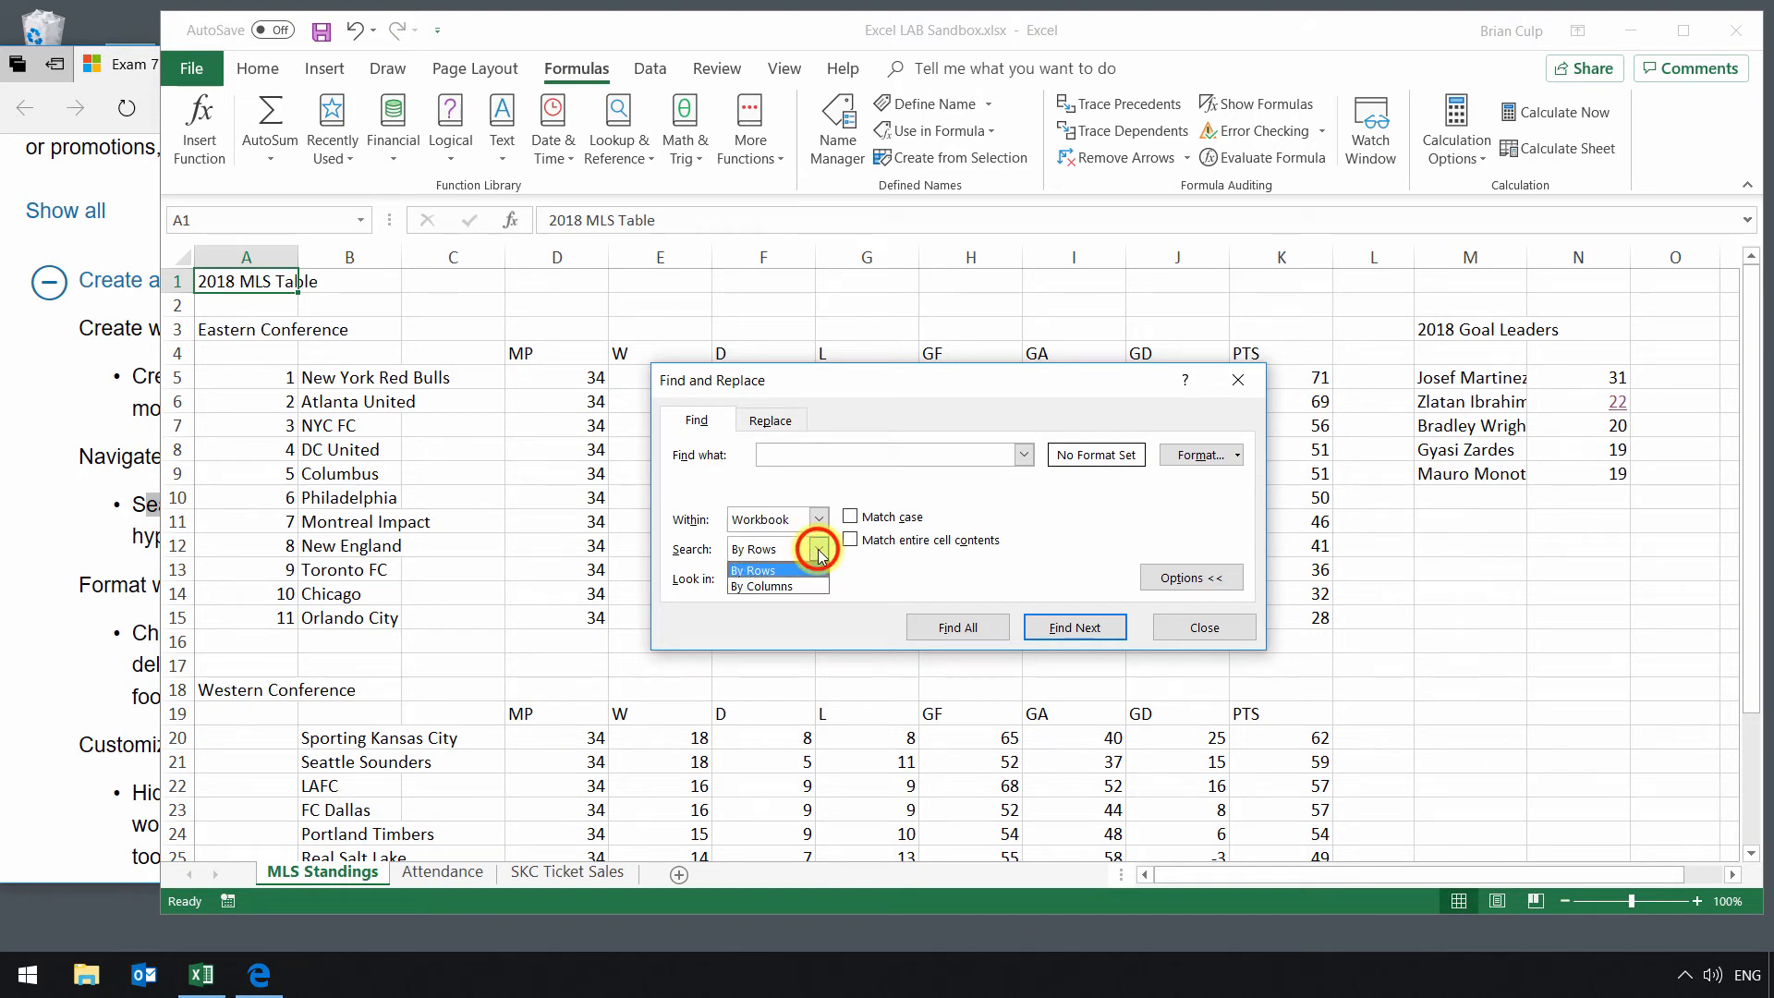
{"action": "left_click", "coordinate": [819, 551]}
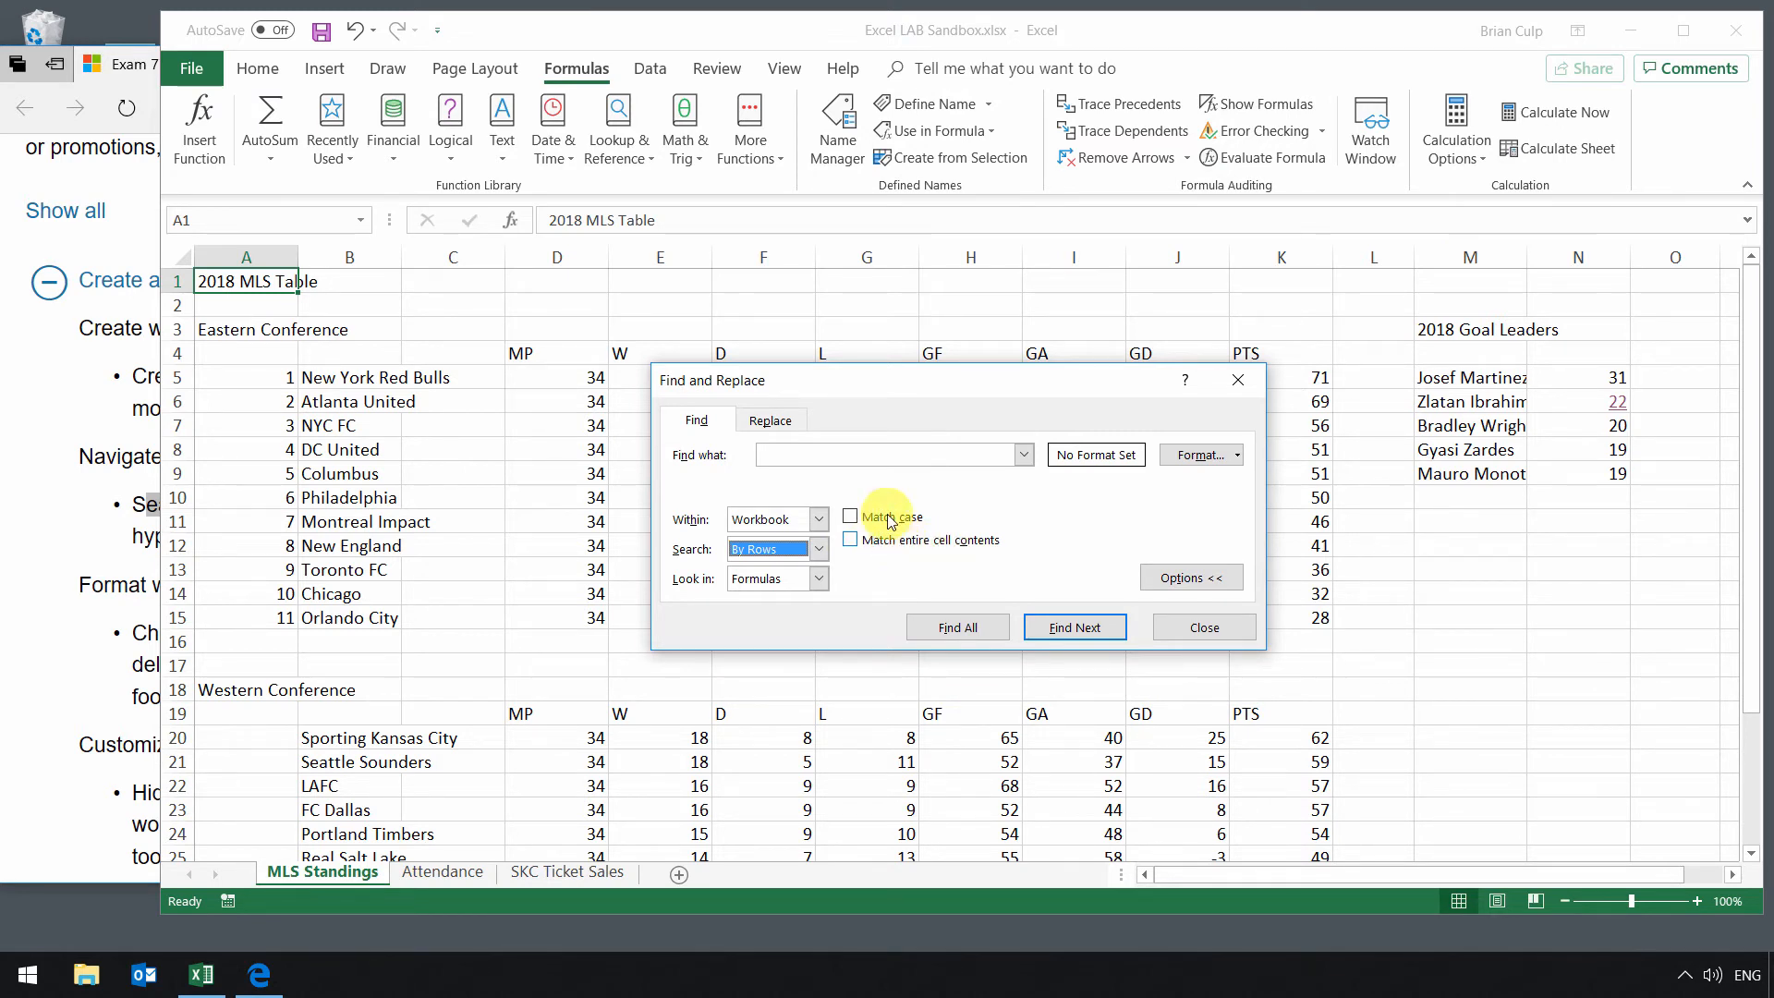
{"action": "left_click", "coordinate": [840, 455]}
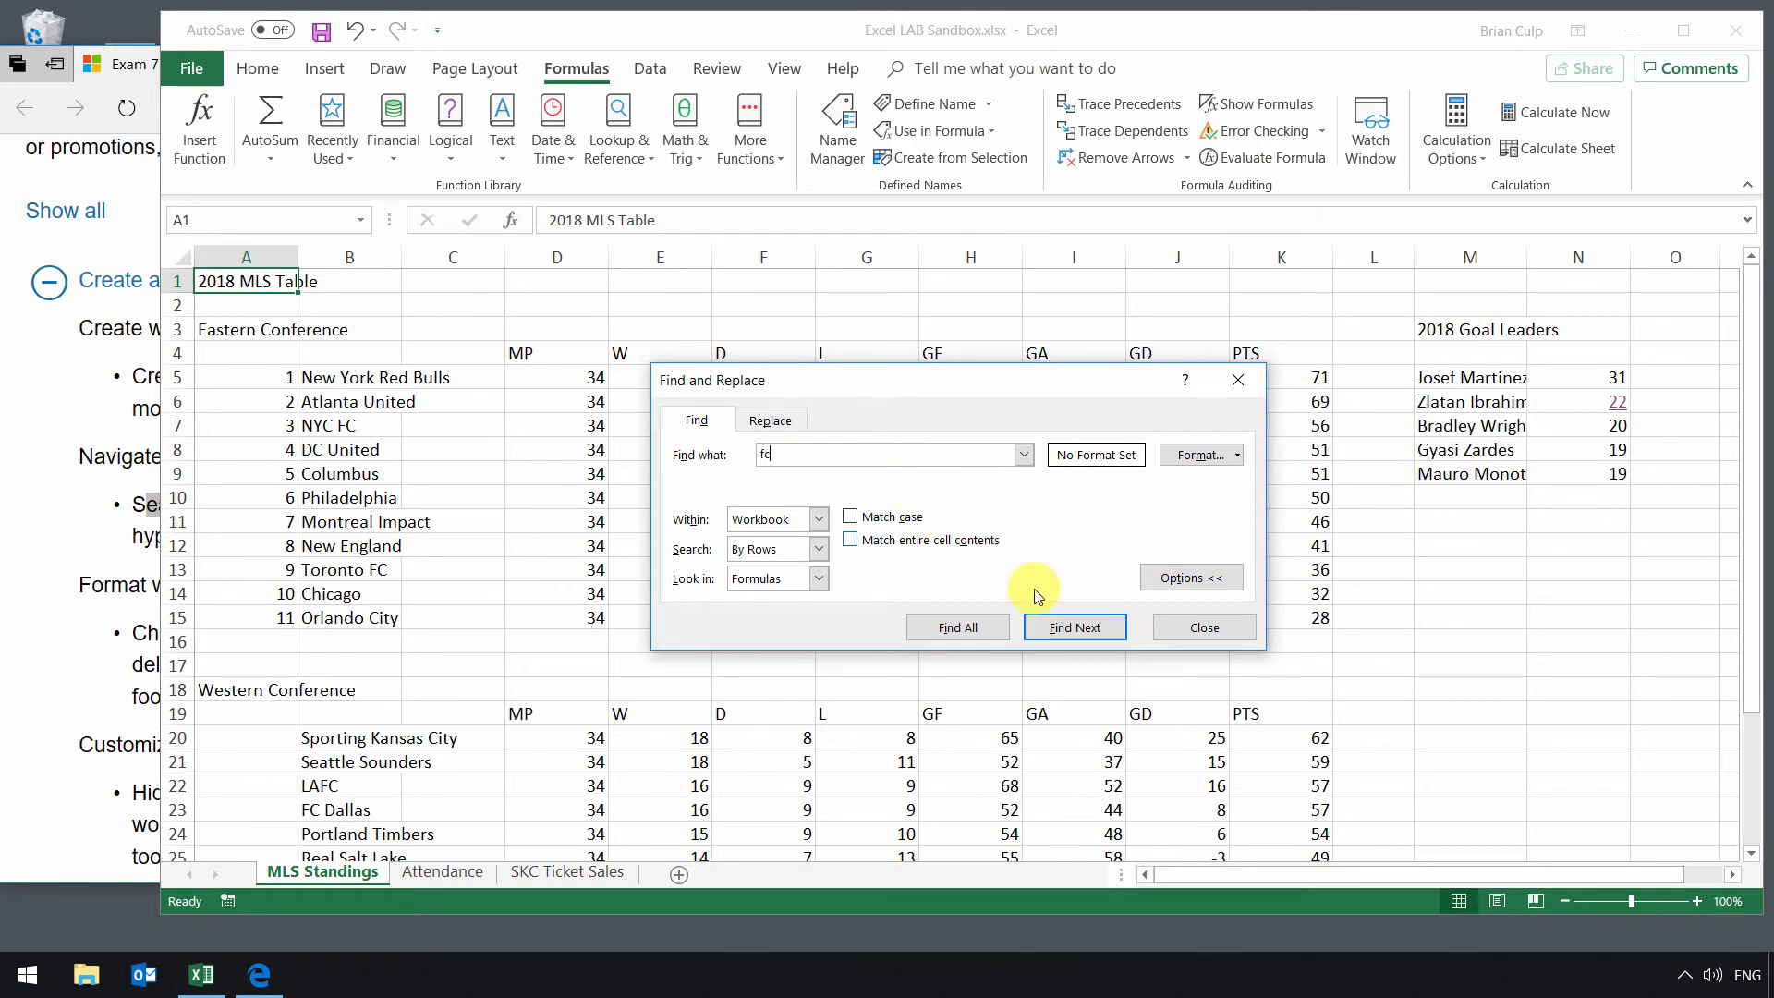
{"action": "left_click", "coordinate": [1072, 625]}
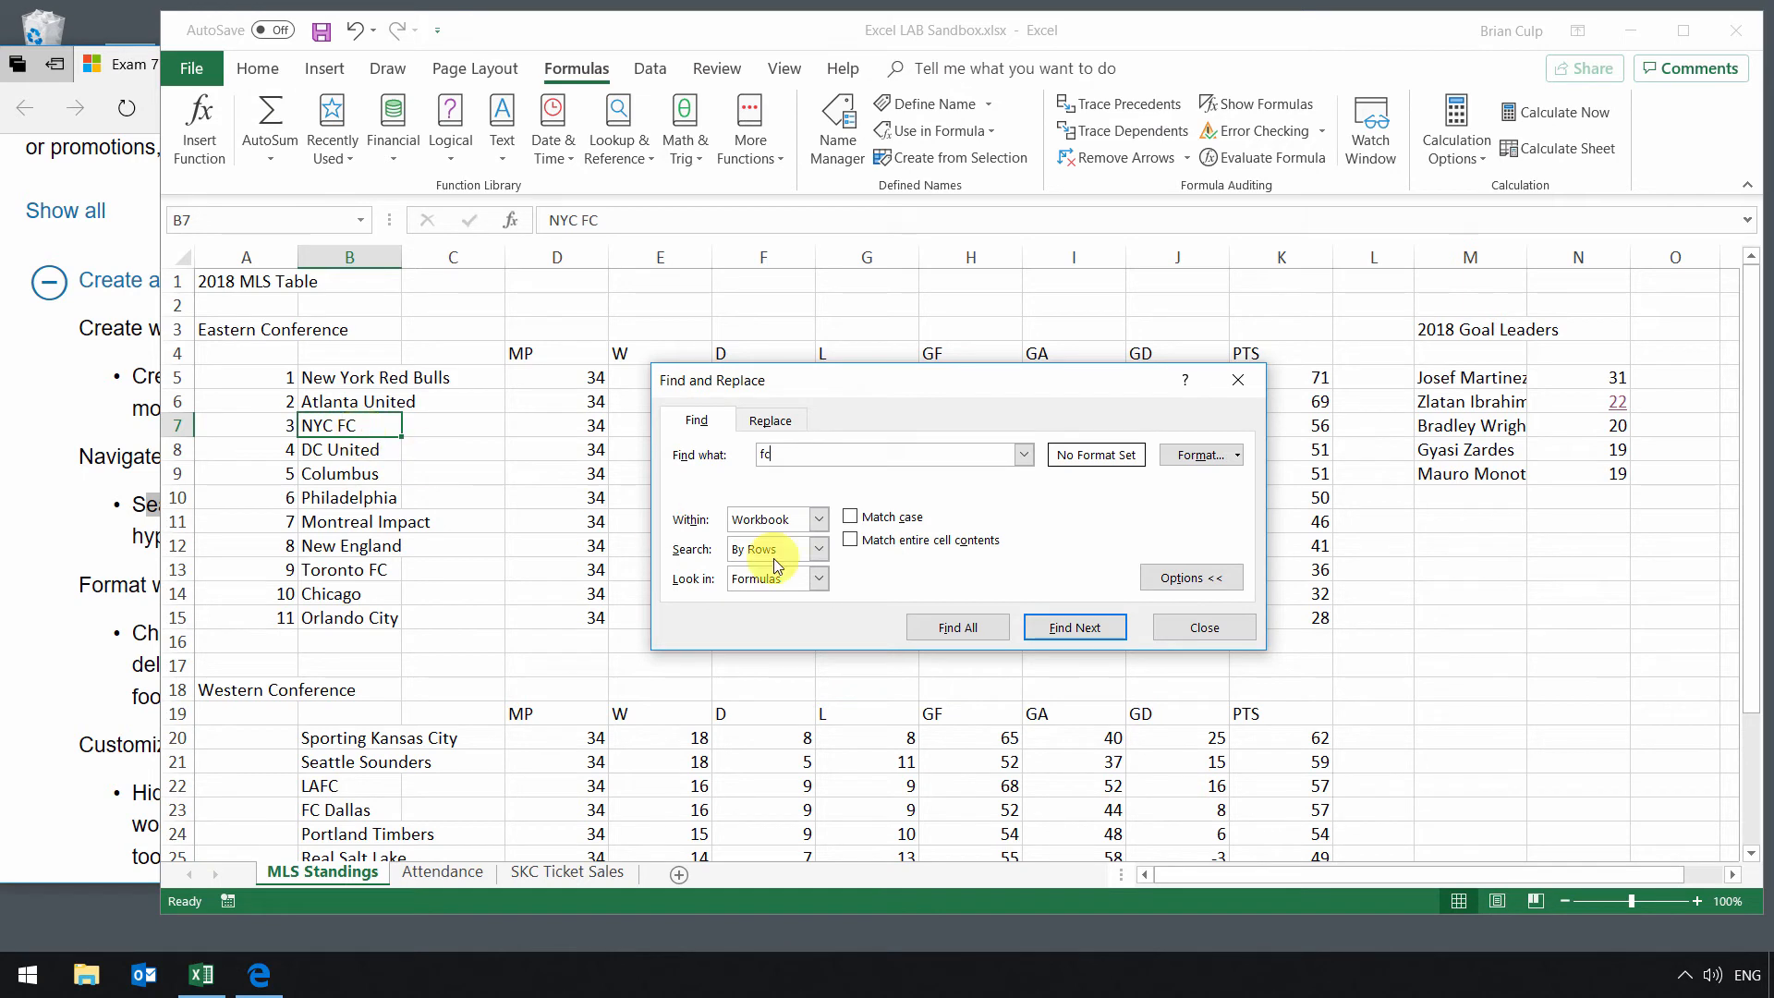
Step: Change the search order to By Columns and find the next cell containing fc
{"action": "left_click", "coordinate": [818, 548]}
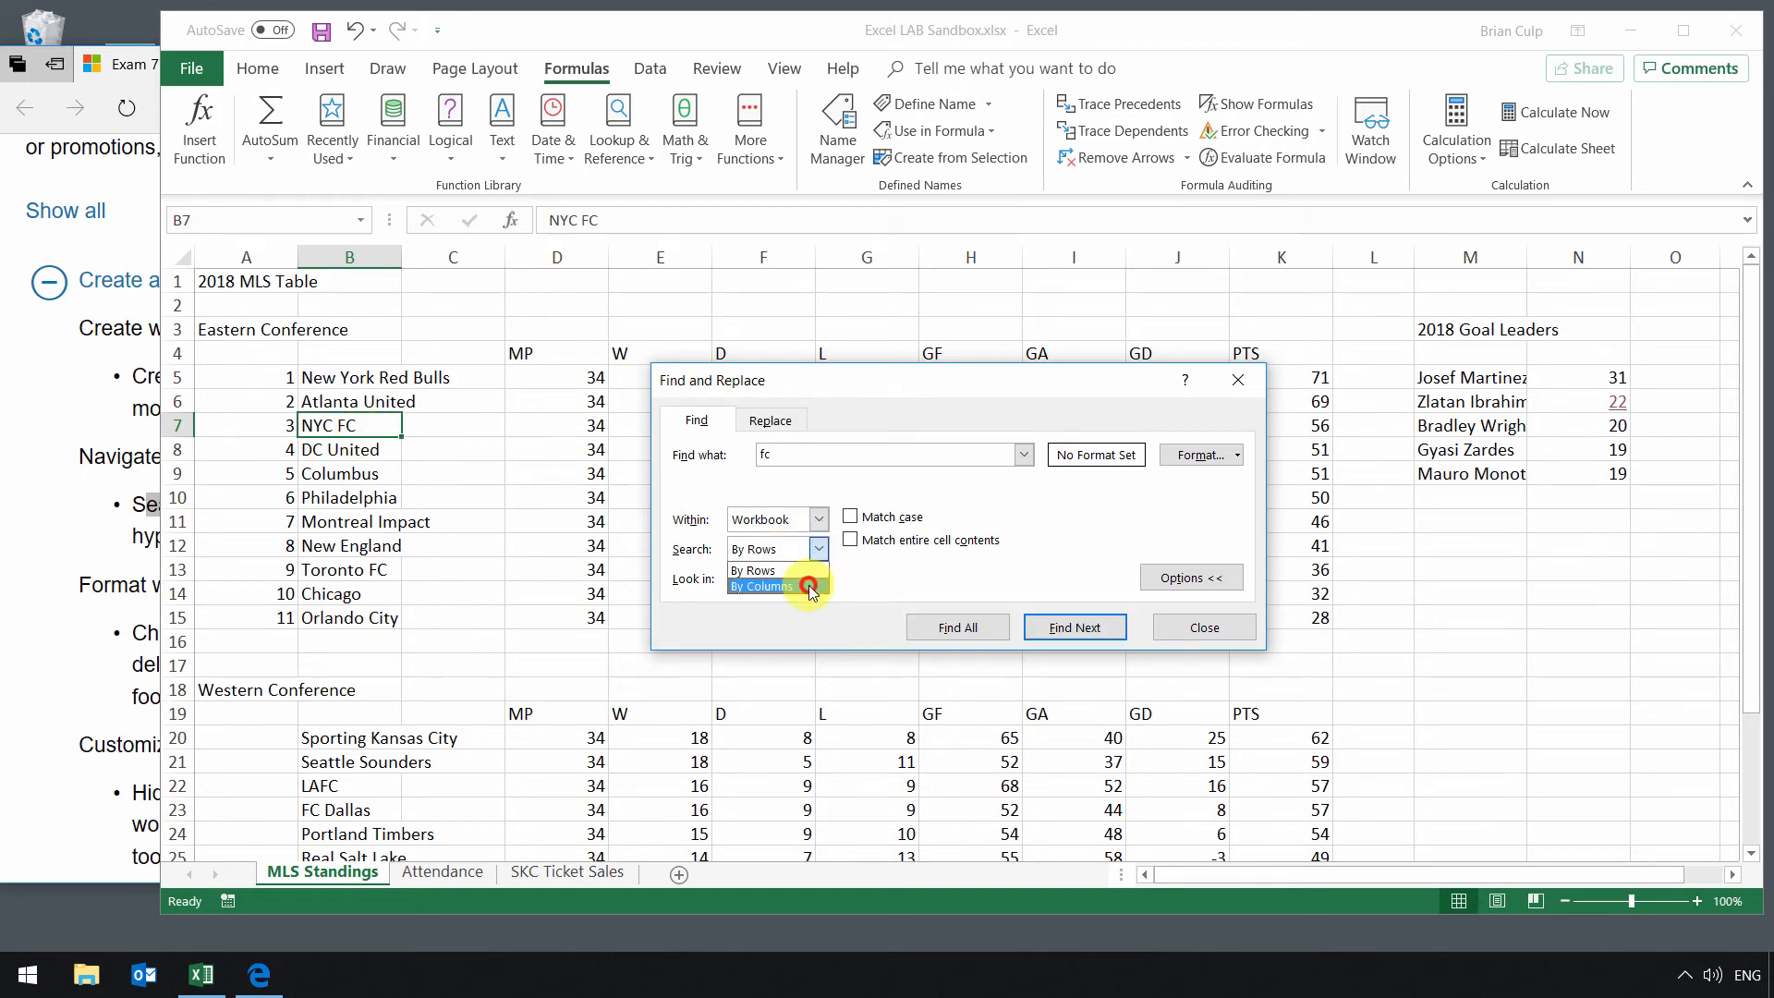
{"action": "left_click", "coordinate": [795, 586]}
{"action": "left_click", "coordinate": [1072, 628]}
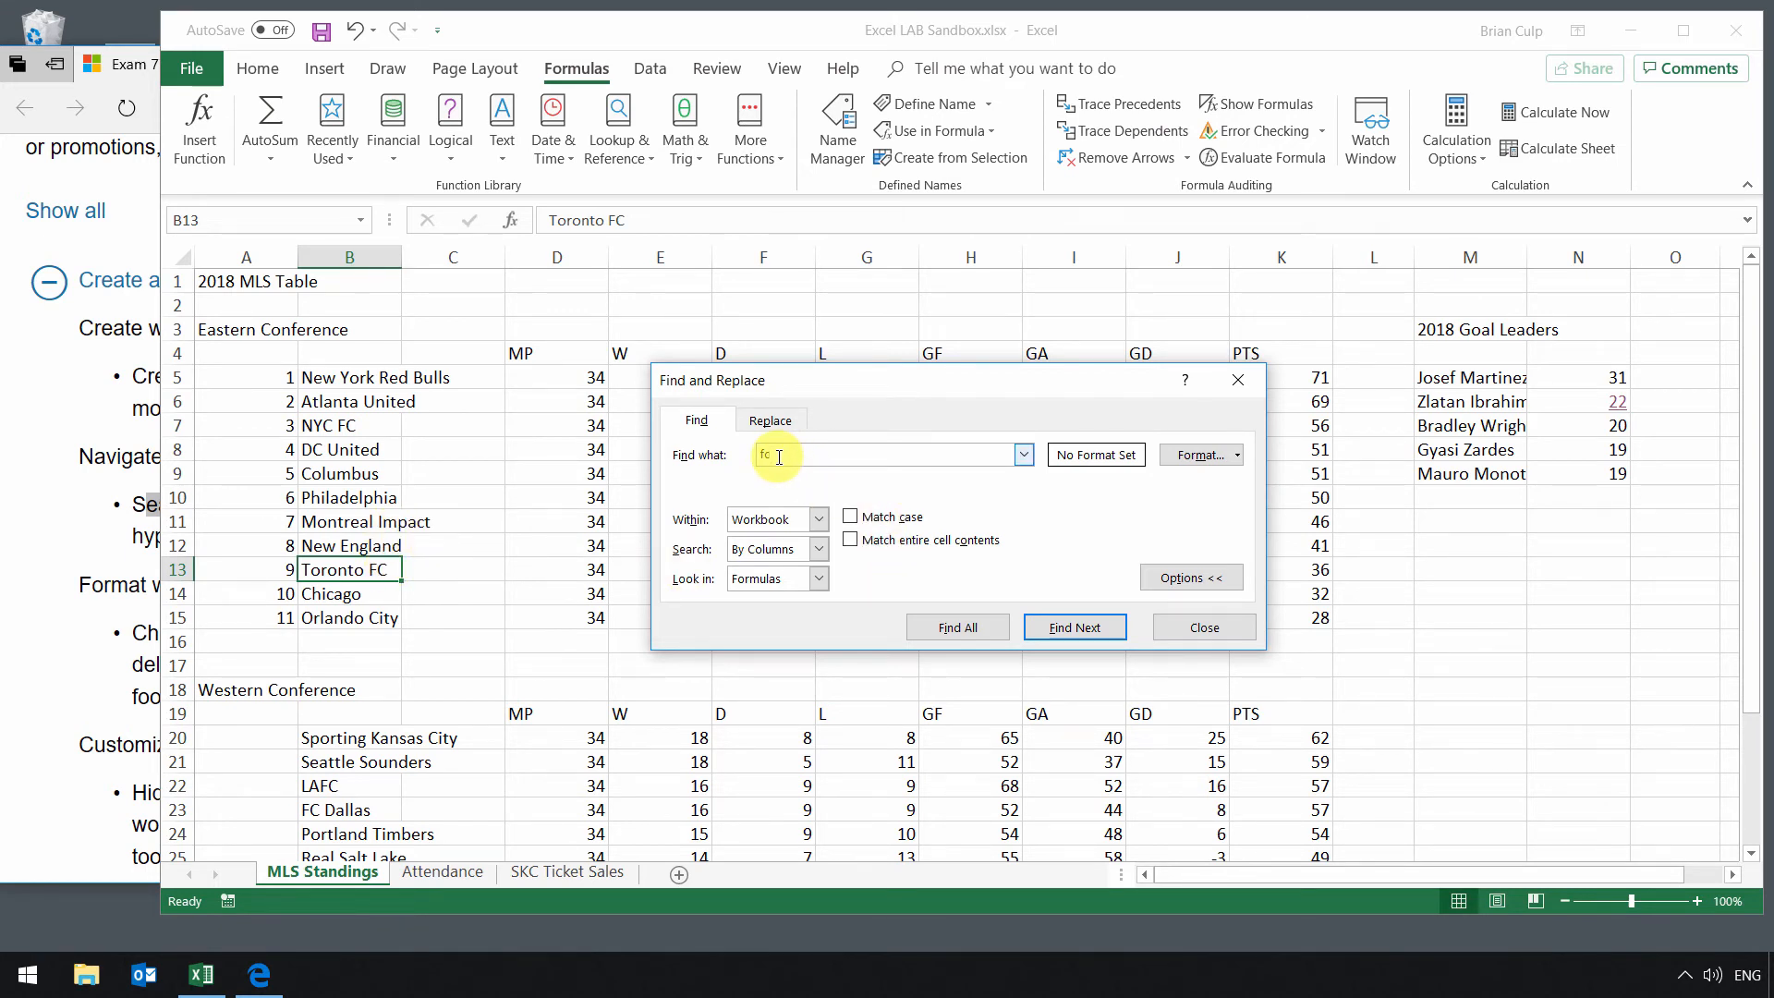
Step: Replace every fc in the workbook with Football Club using Replace All, then close the dialogs
{"action": "left_click", "coordinate": [767, 419]}
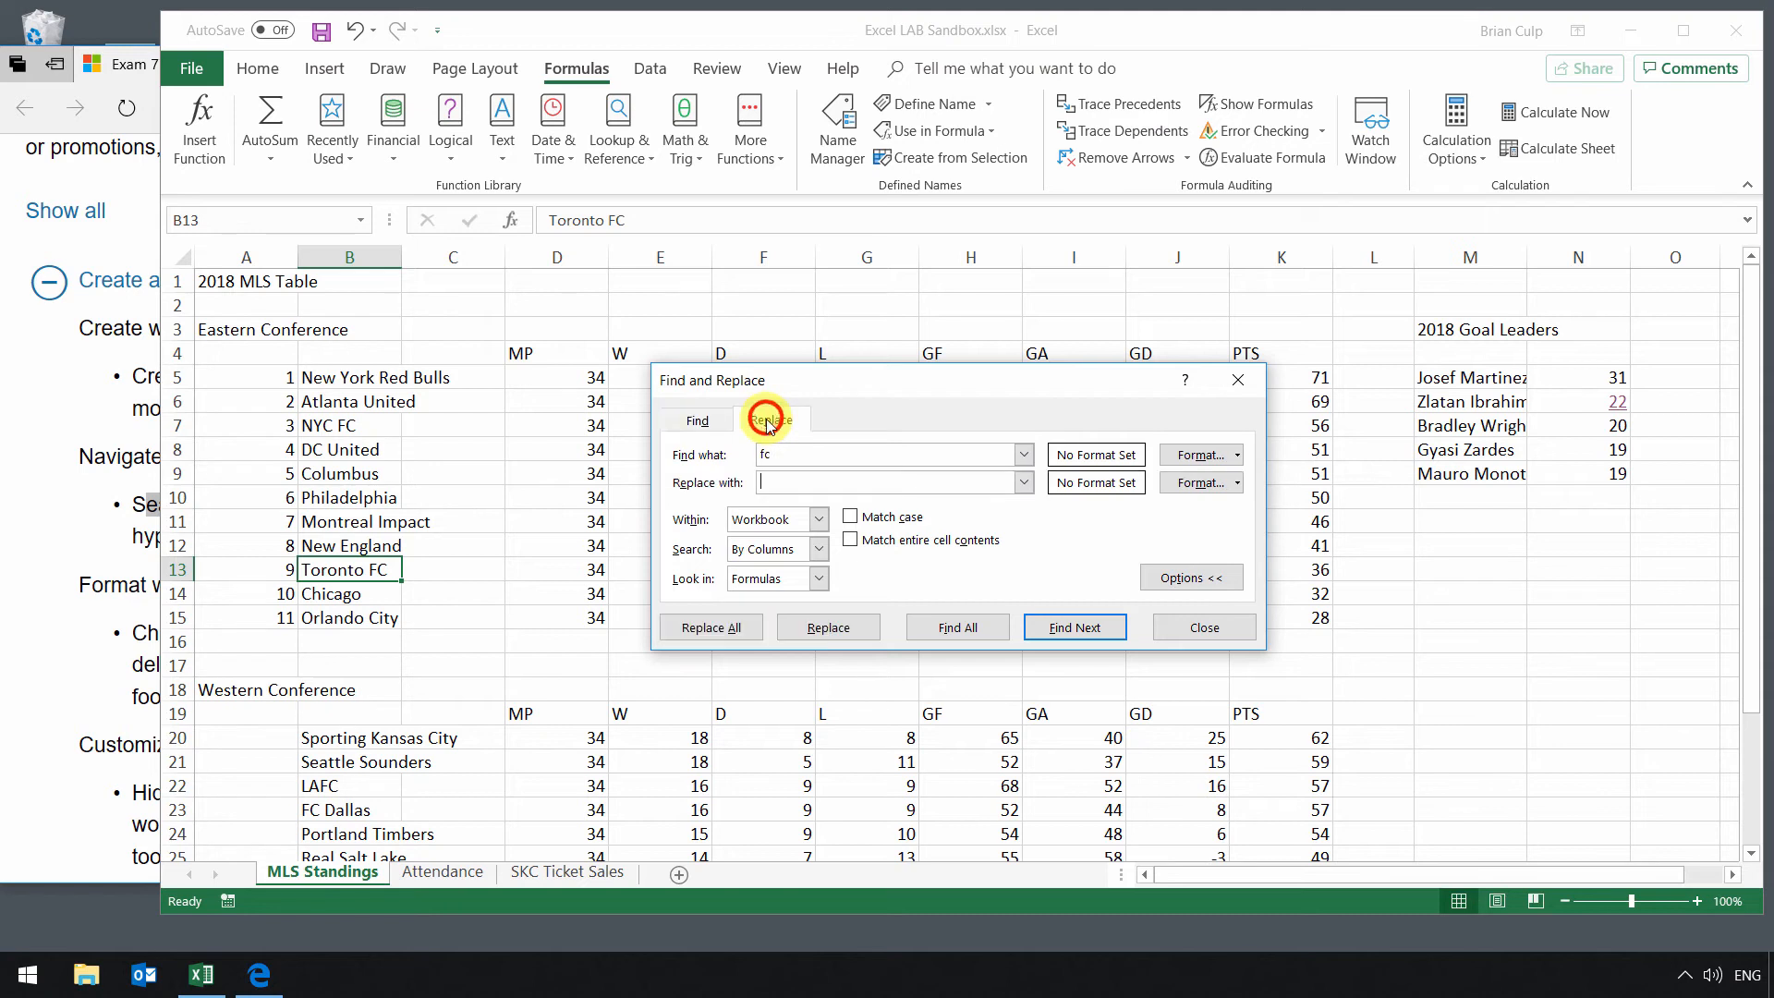
{"action": "left_click", "coordinate": [796, 479]}
{"action": "type", "text": "Football Club"}
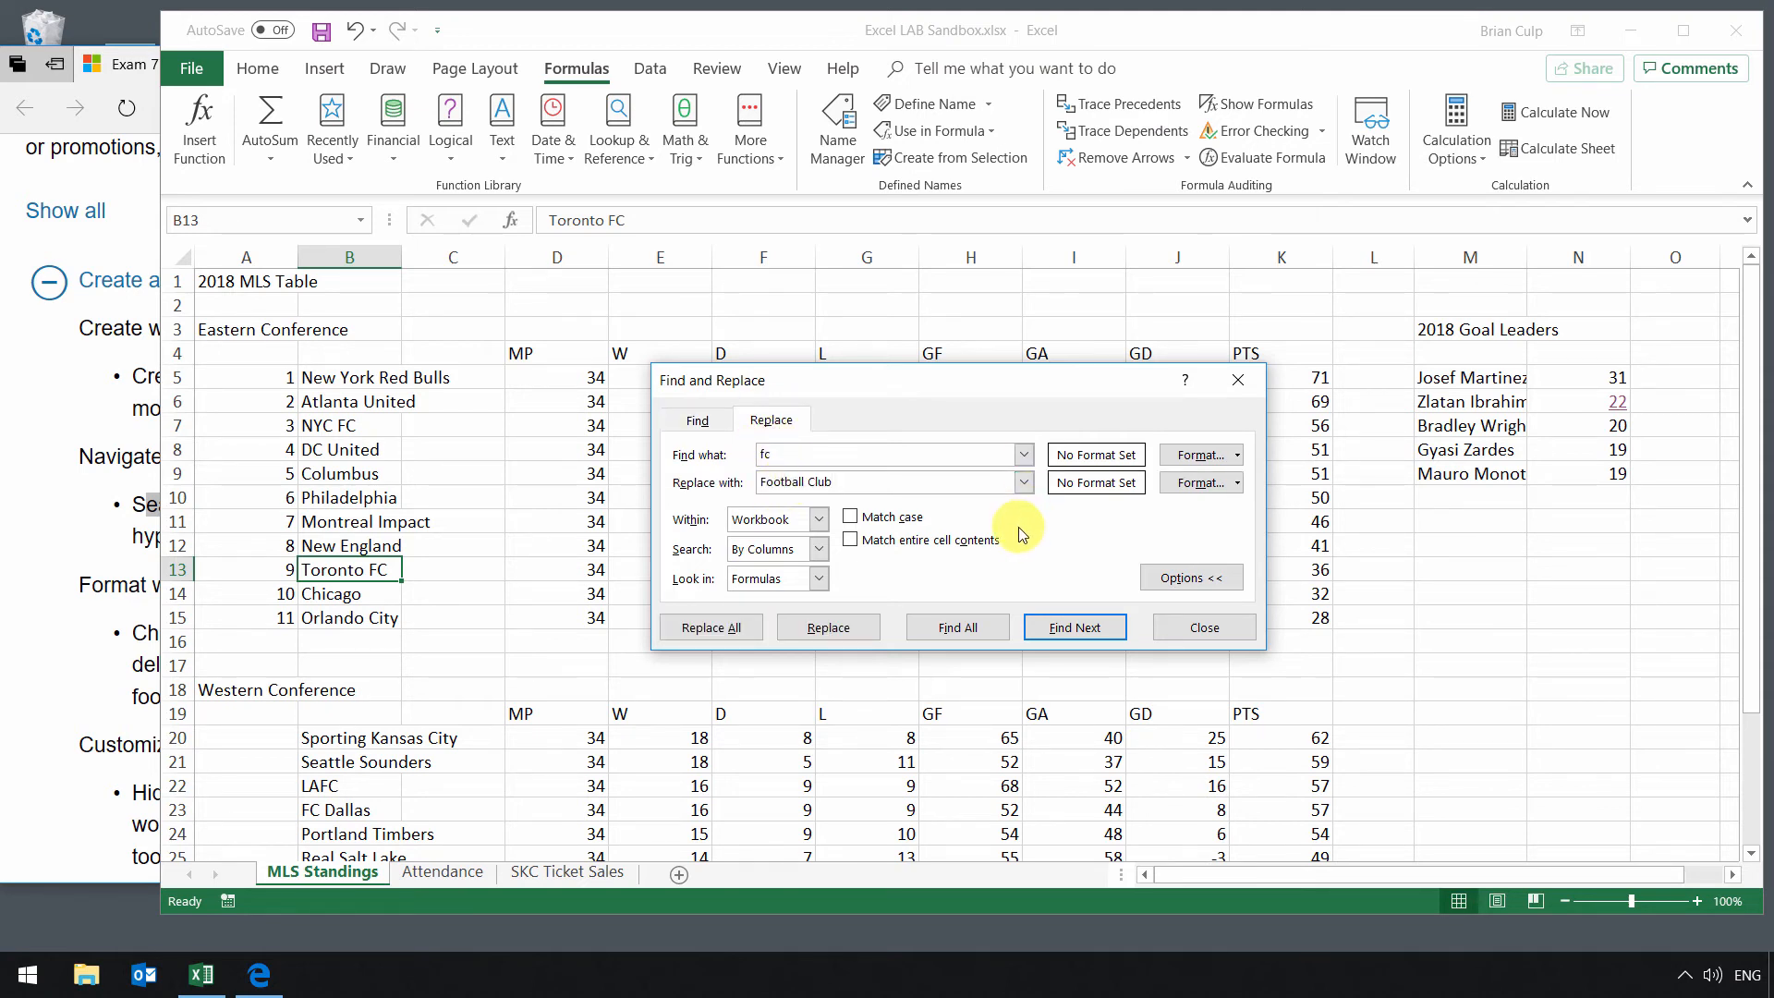
{"action": "left_click", "coordinate": [711, 628]}
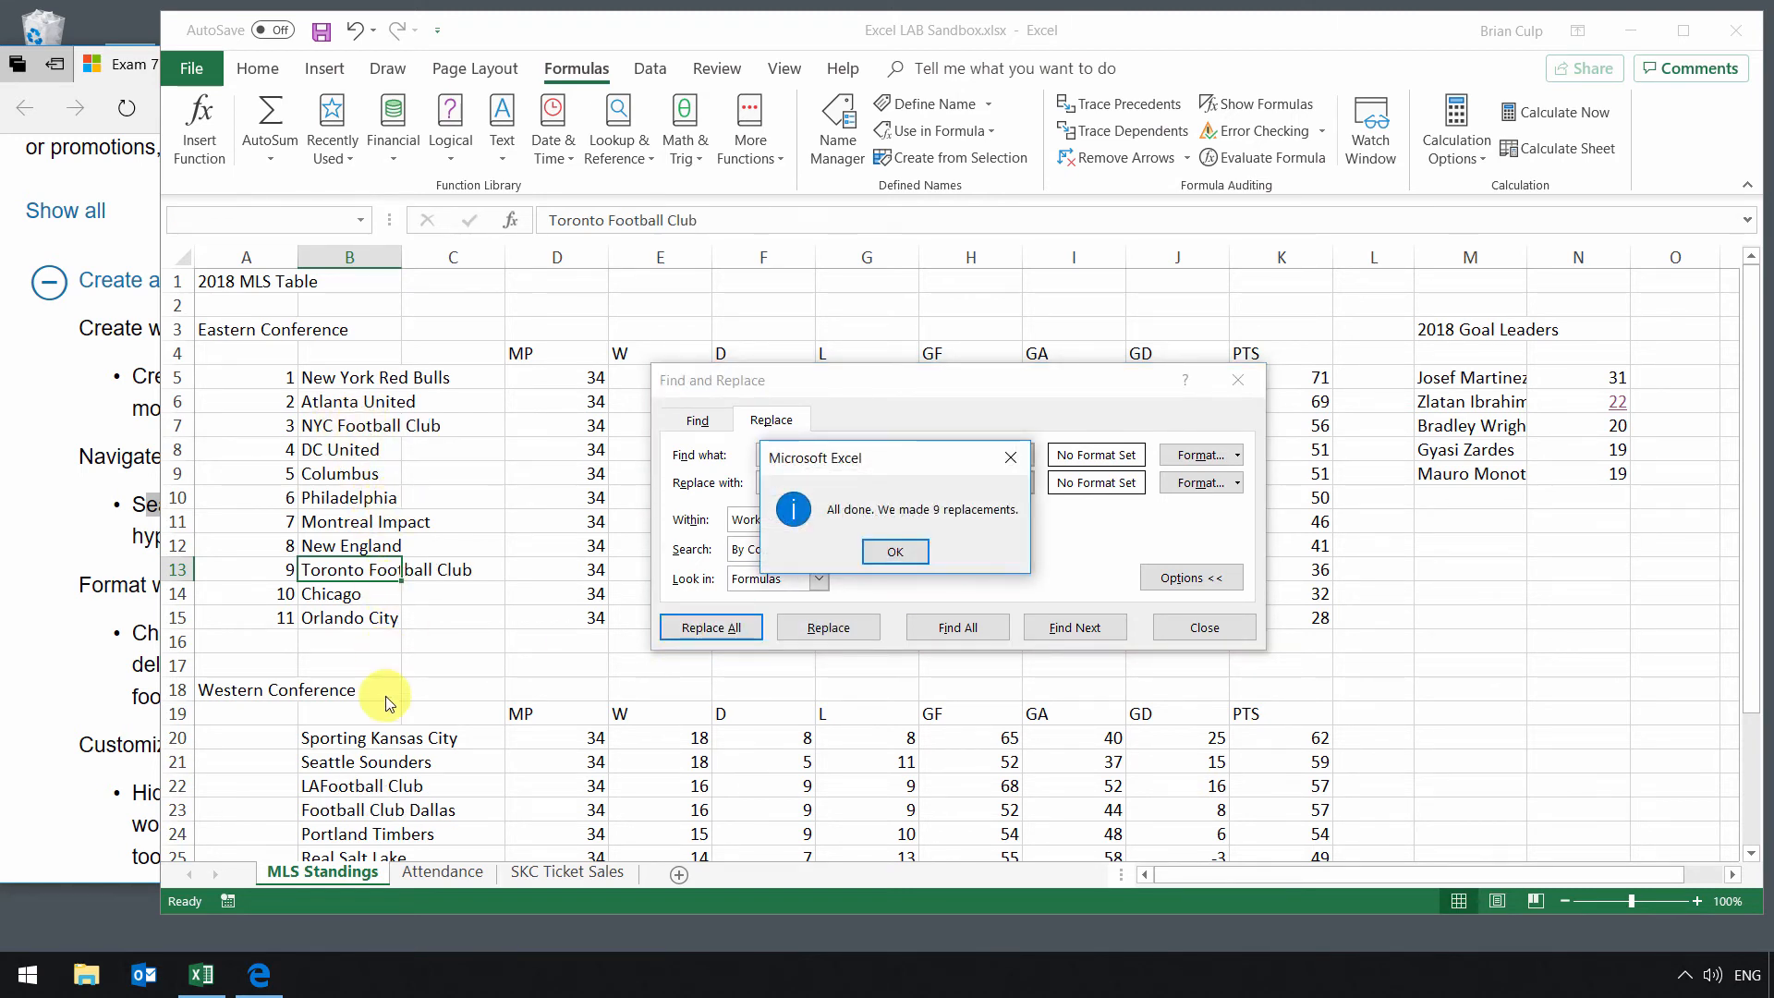
{"action": "key", "text": "Escape"}
{"action": "key", "text": "Escape"}
Step: Review the renamed team names in both conference tables and undo the replacement
{"action": "scroll", "coordinate": [397, 452], "scroll_direction": "down", "scroll_amount": 1}
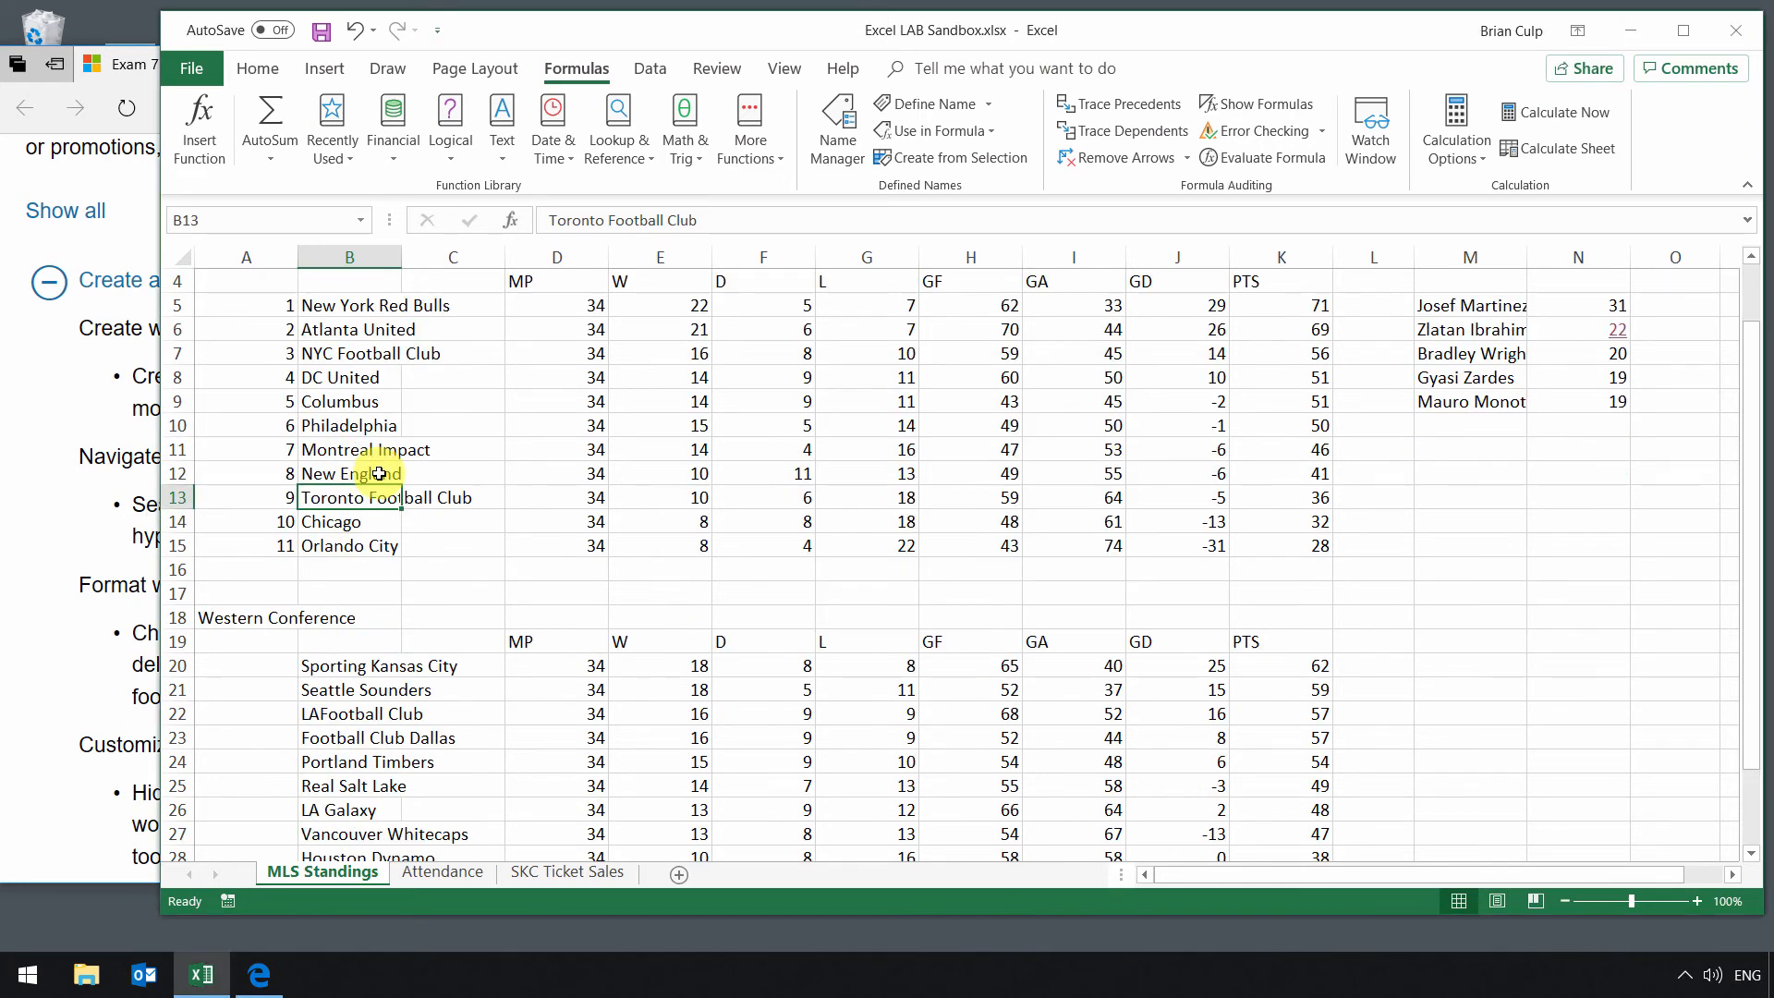
{"action": "left_click", "coordinate": [365, 360]}
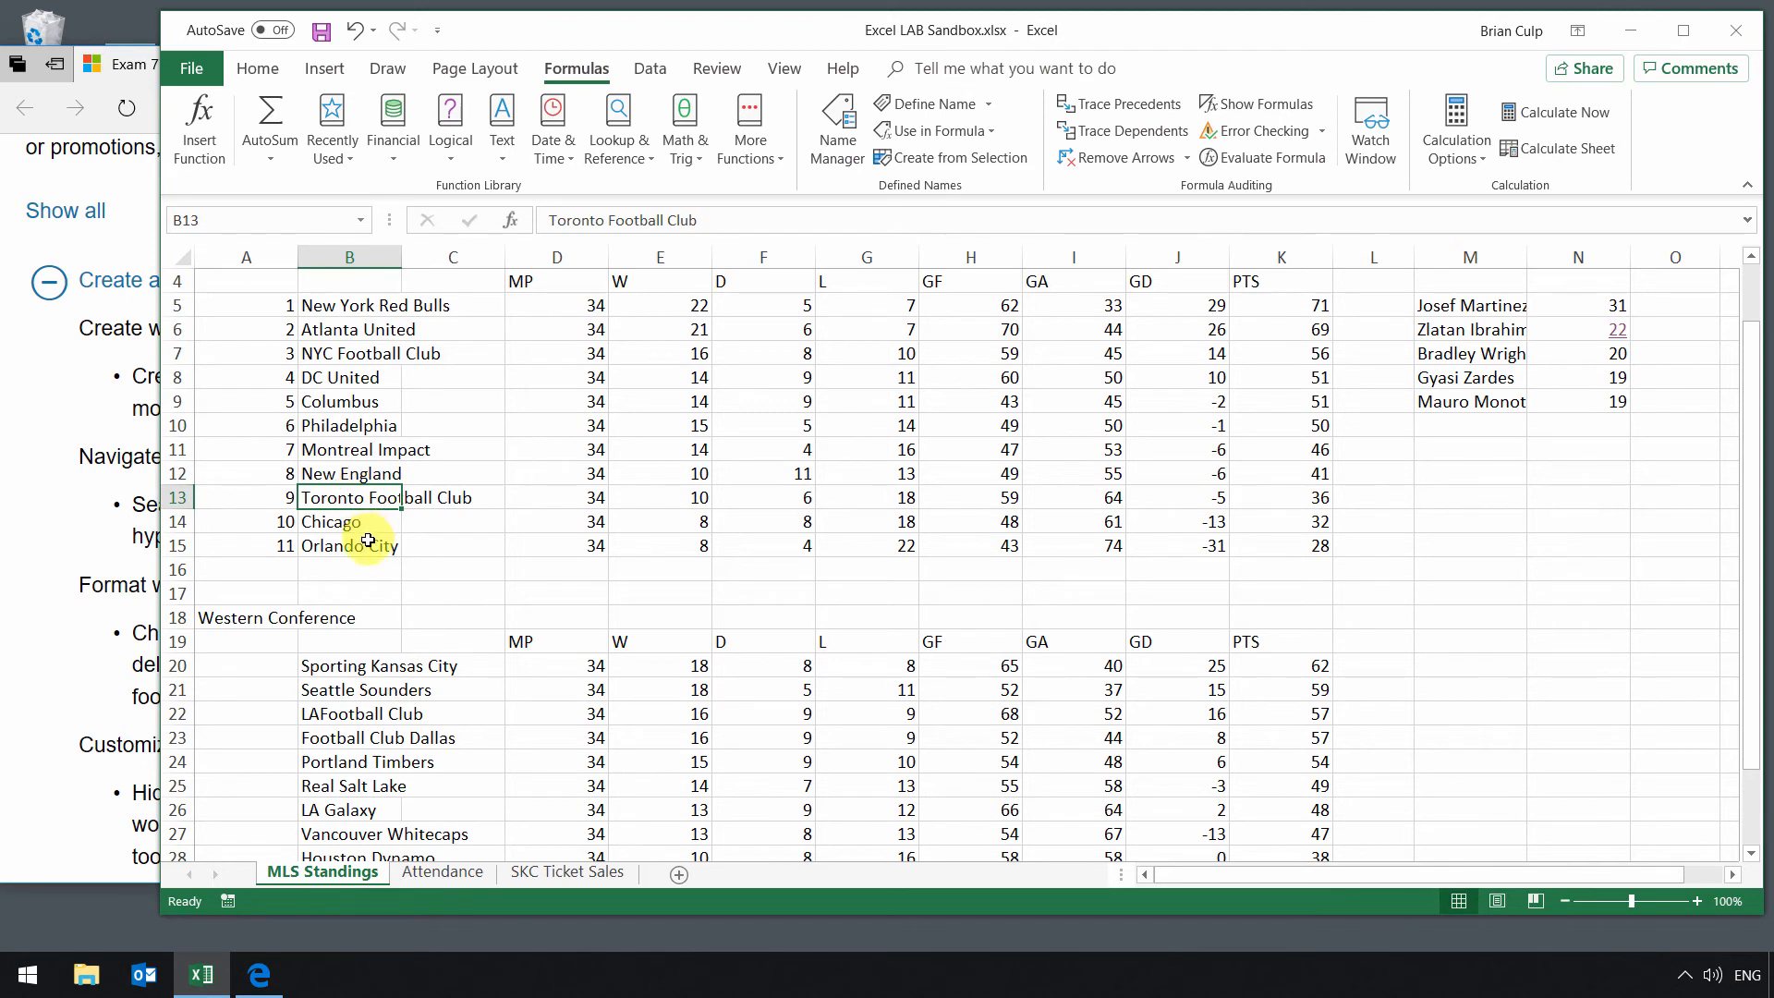
{"action": "scroll", "coordinate": [369, 531], "scroll_direction": "down", "scroll_amount": 1}
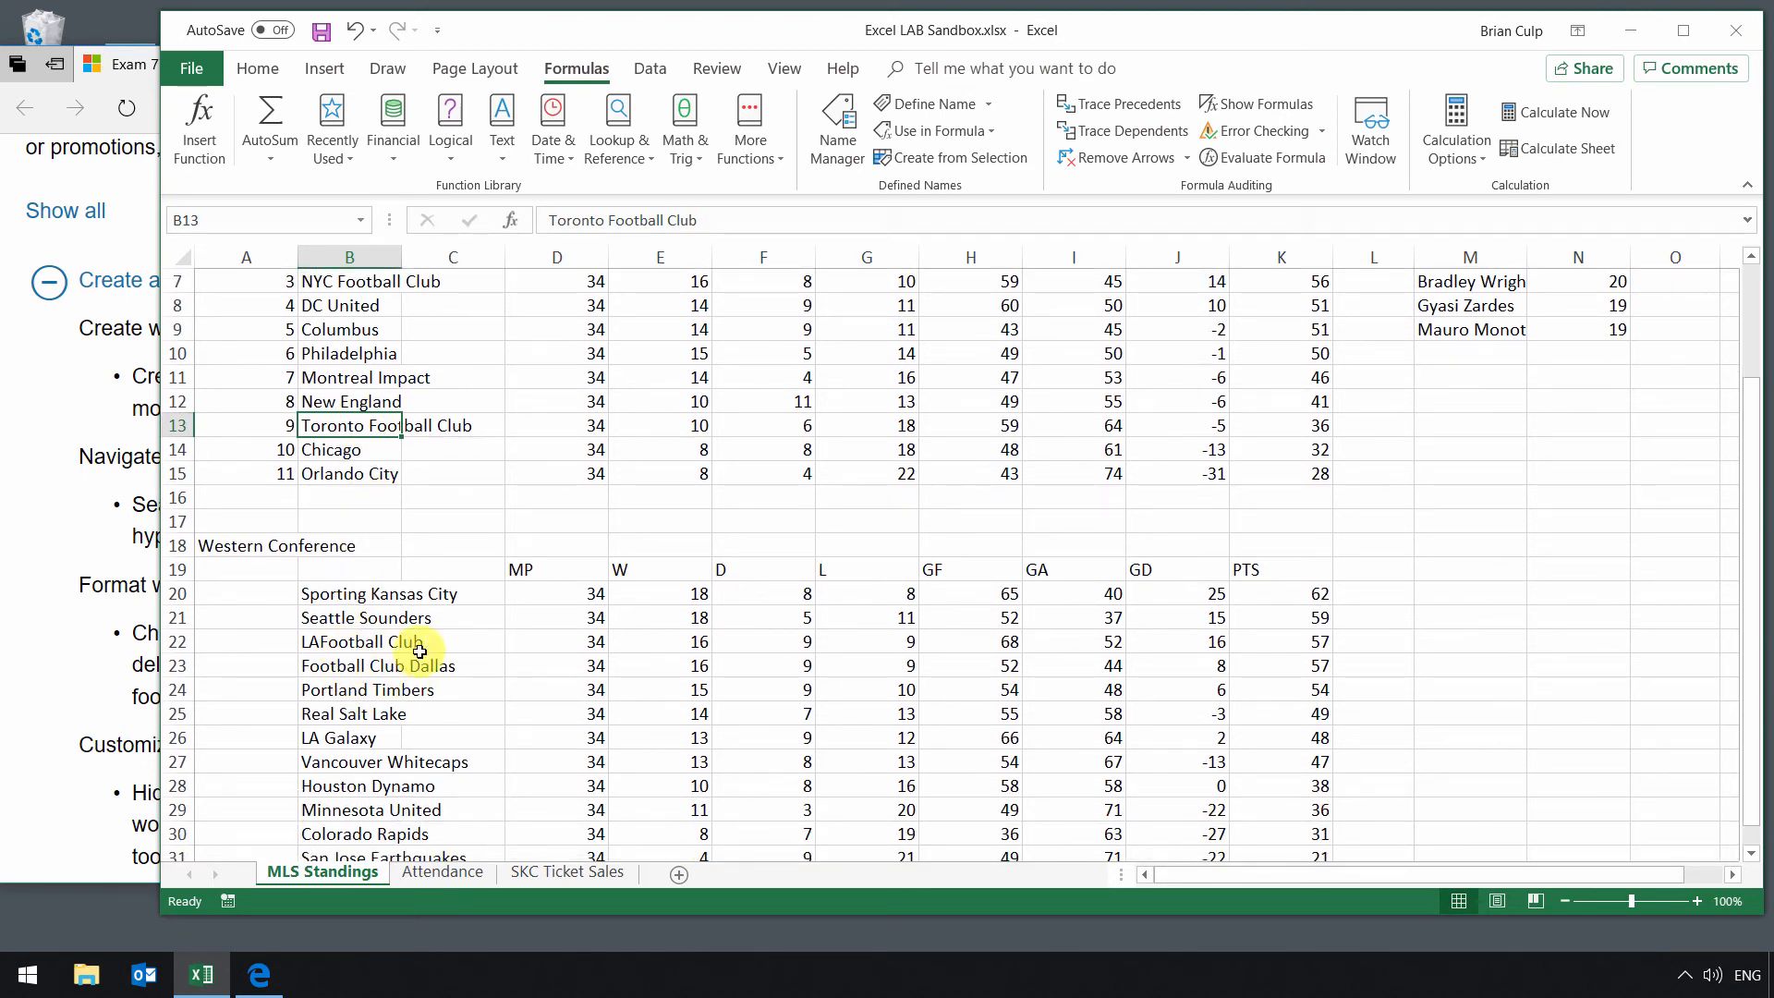
{"action": "key", "text": "ctrl+z"}
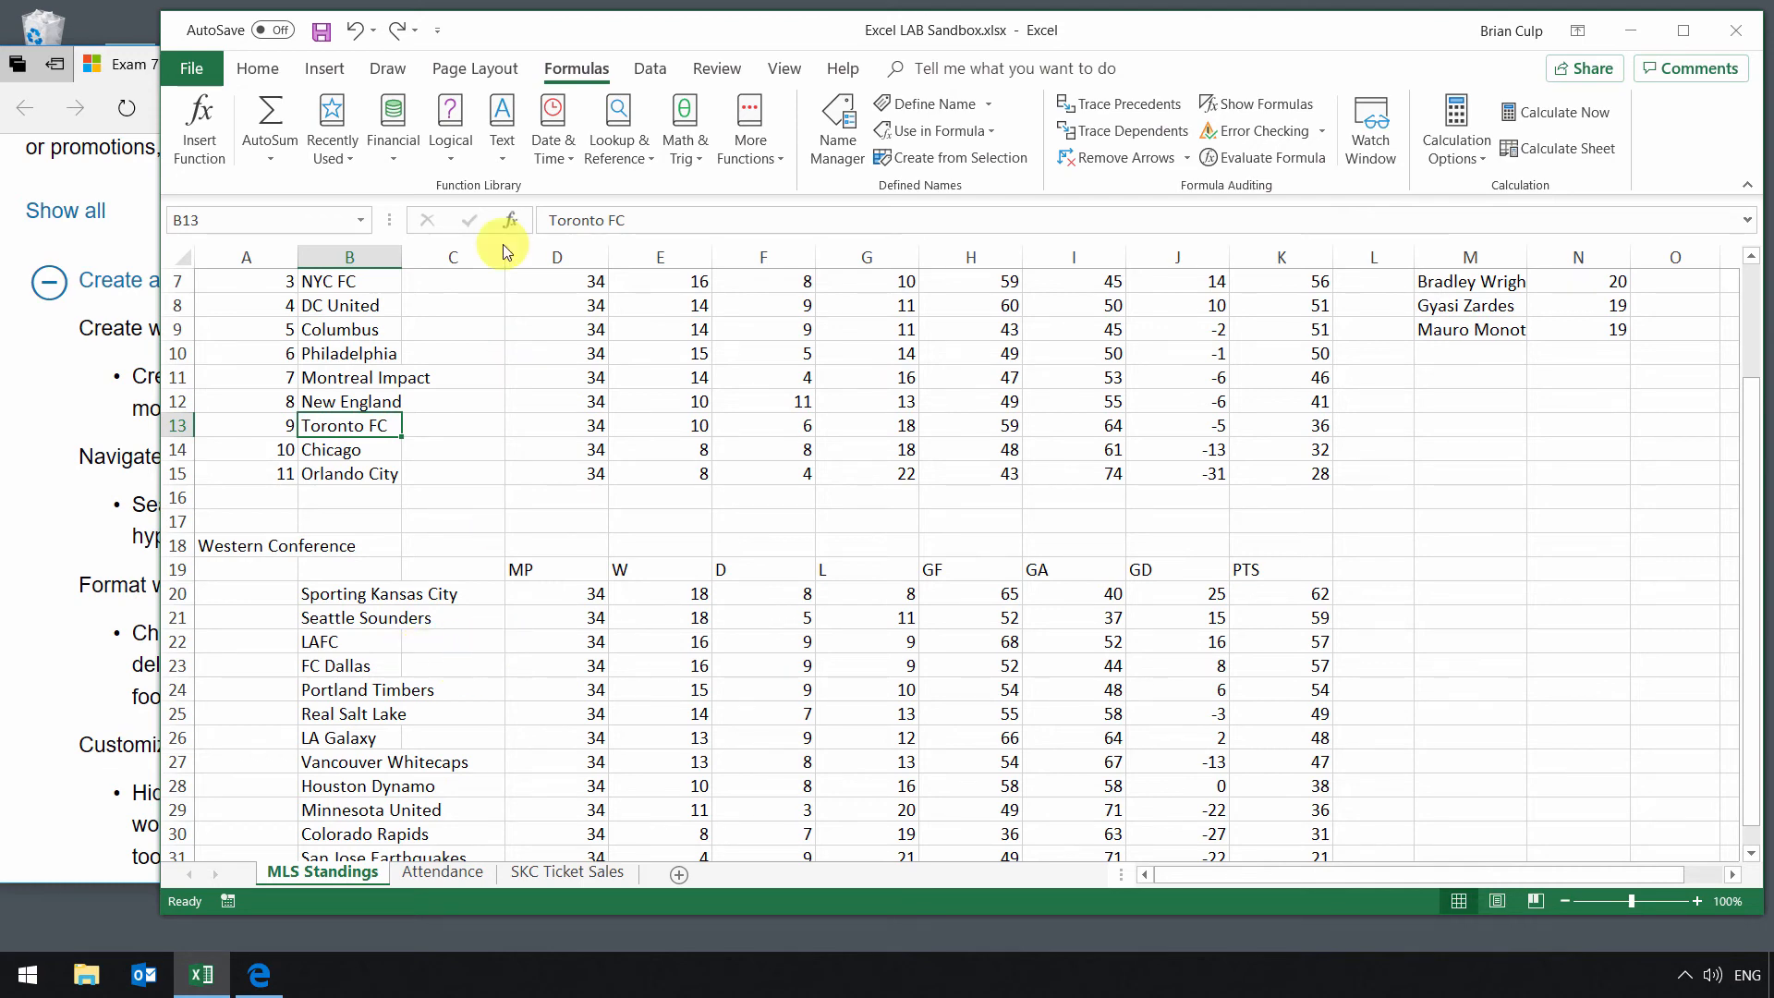
Step: Jump to the EasternGoalDiff named range with Go To
{"action": "left_click", "coordinate": [269, 64]}
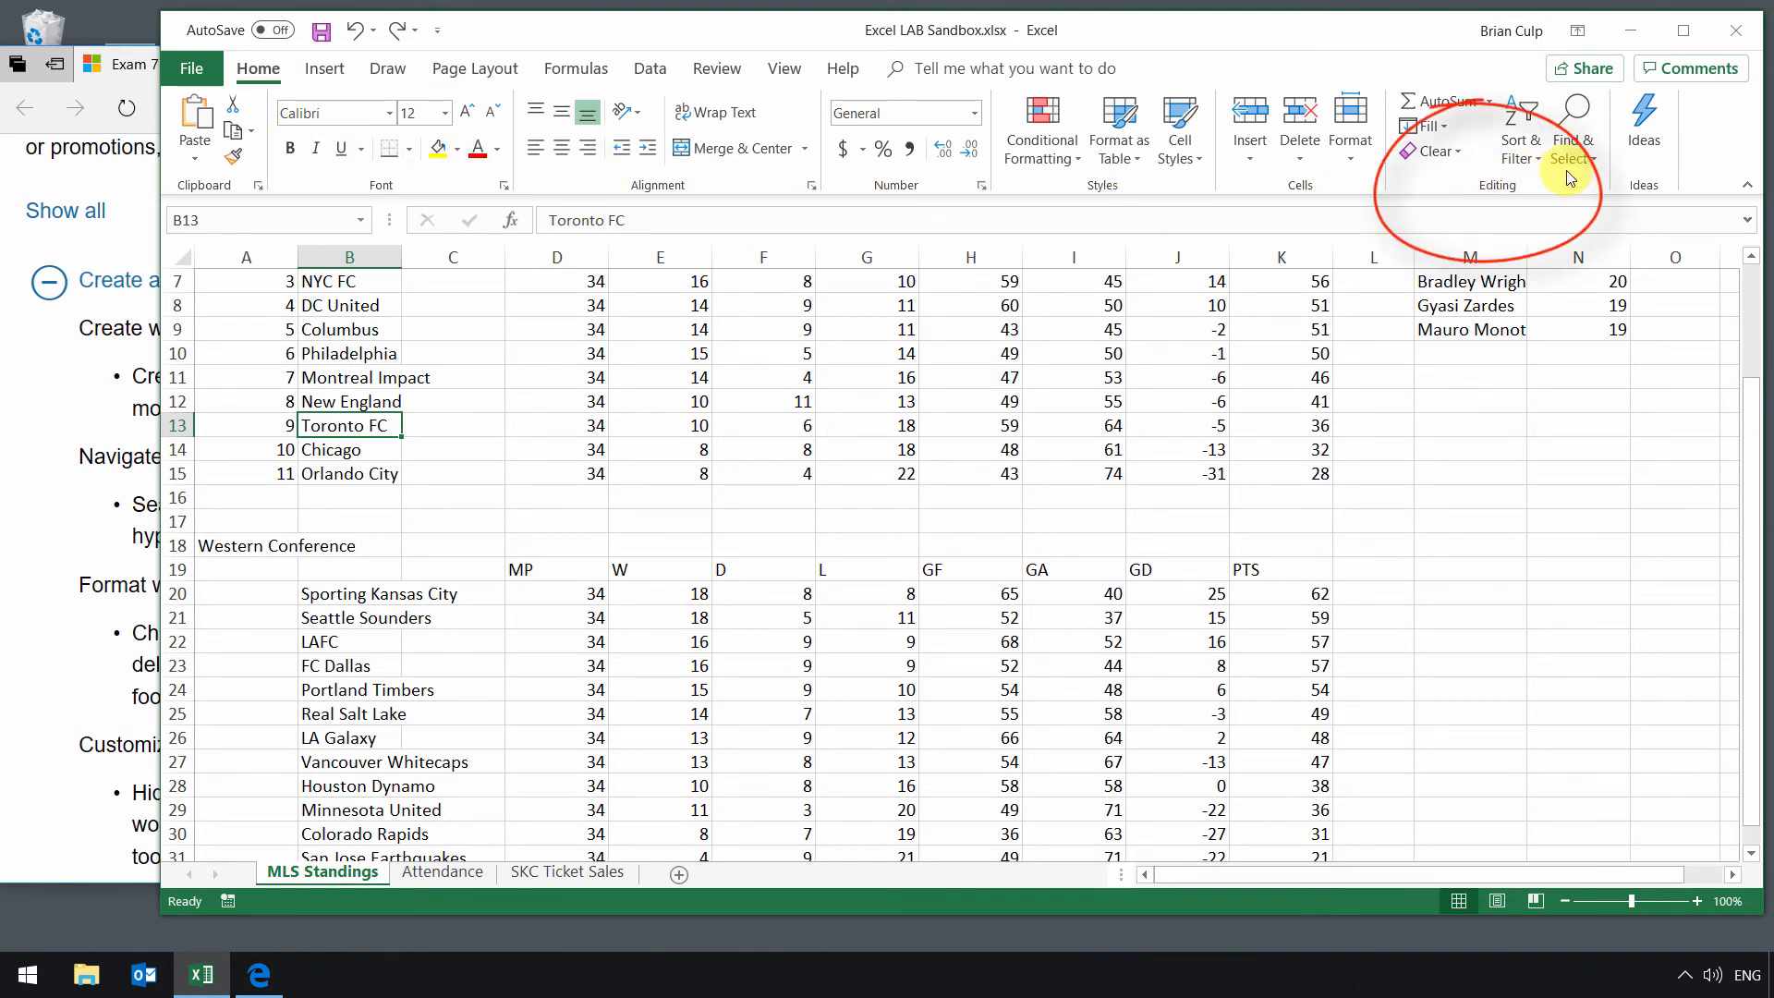
{"action": "left_click", "coordinate": [1588, 160]}
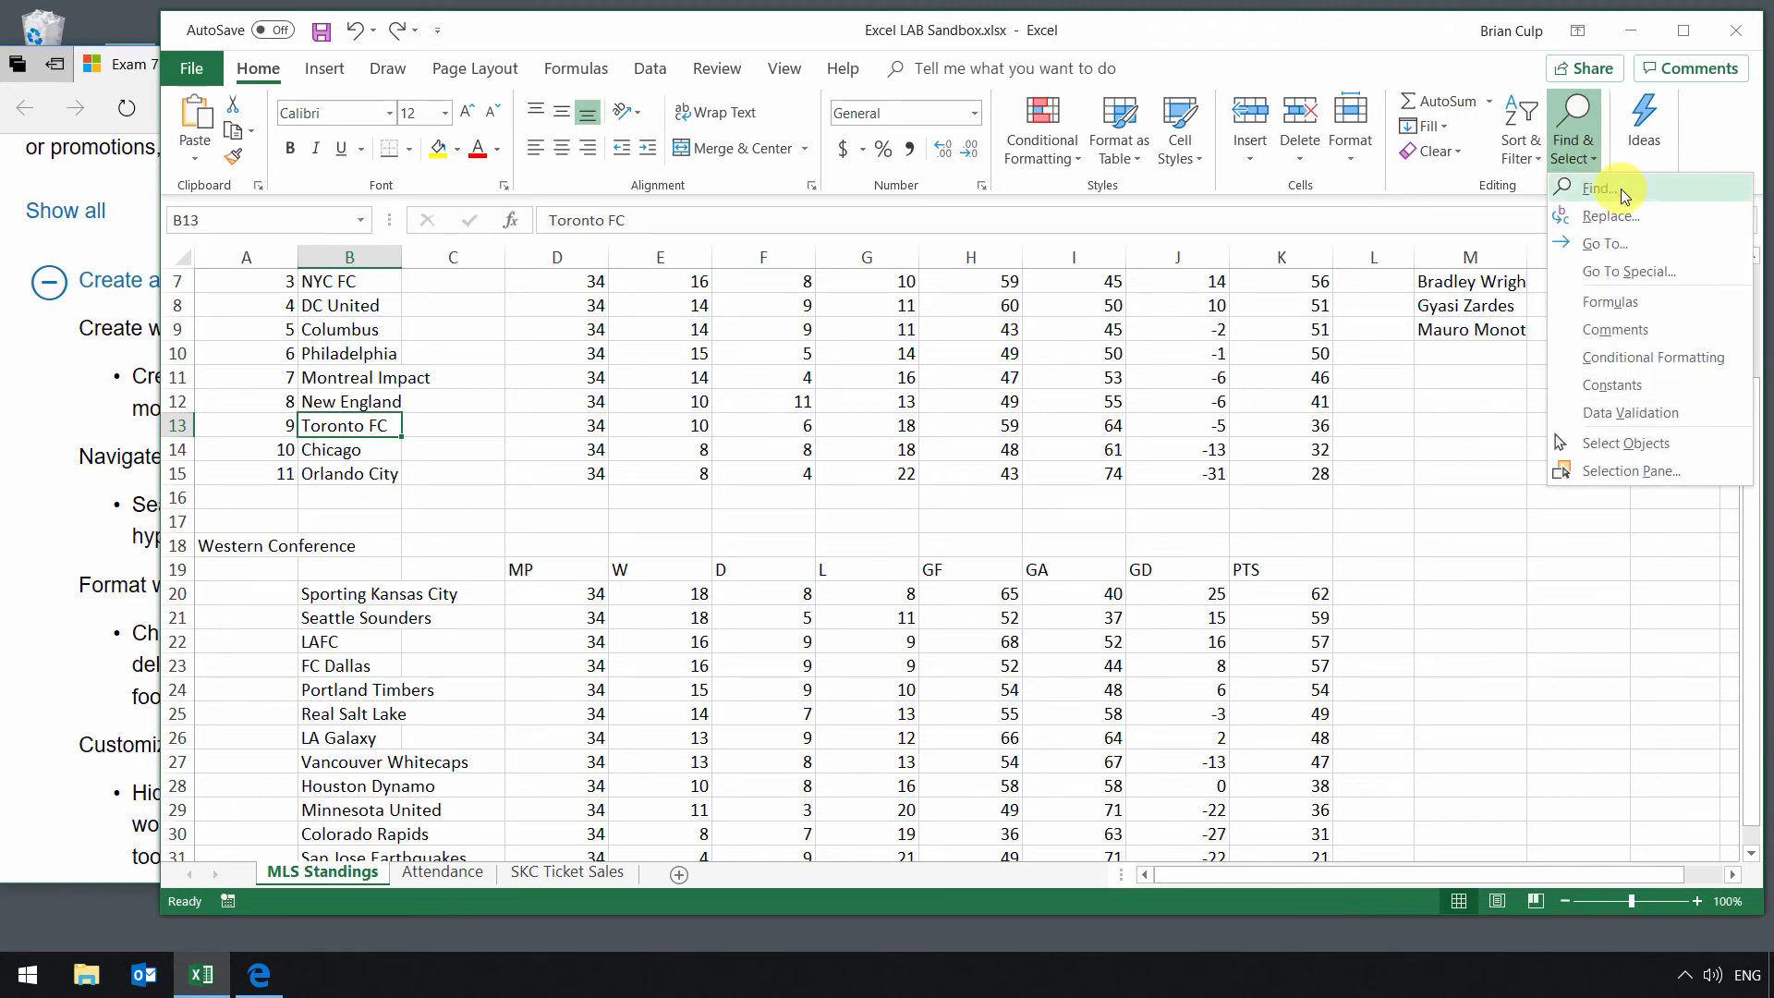
{"action": "left_click", "coordinate": [1672, 248]}
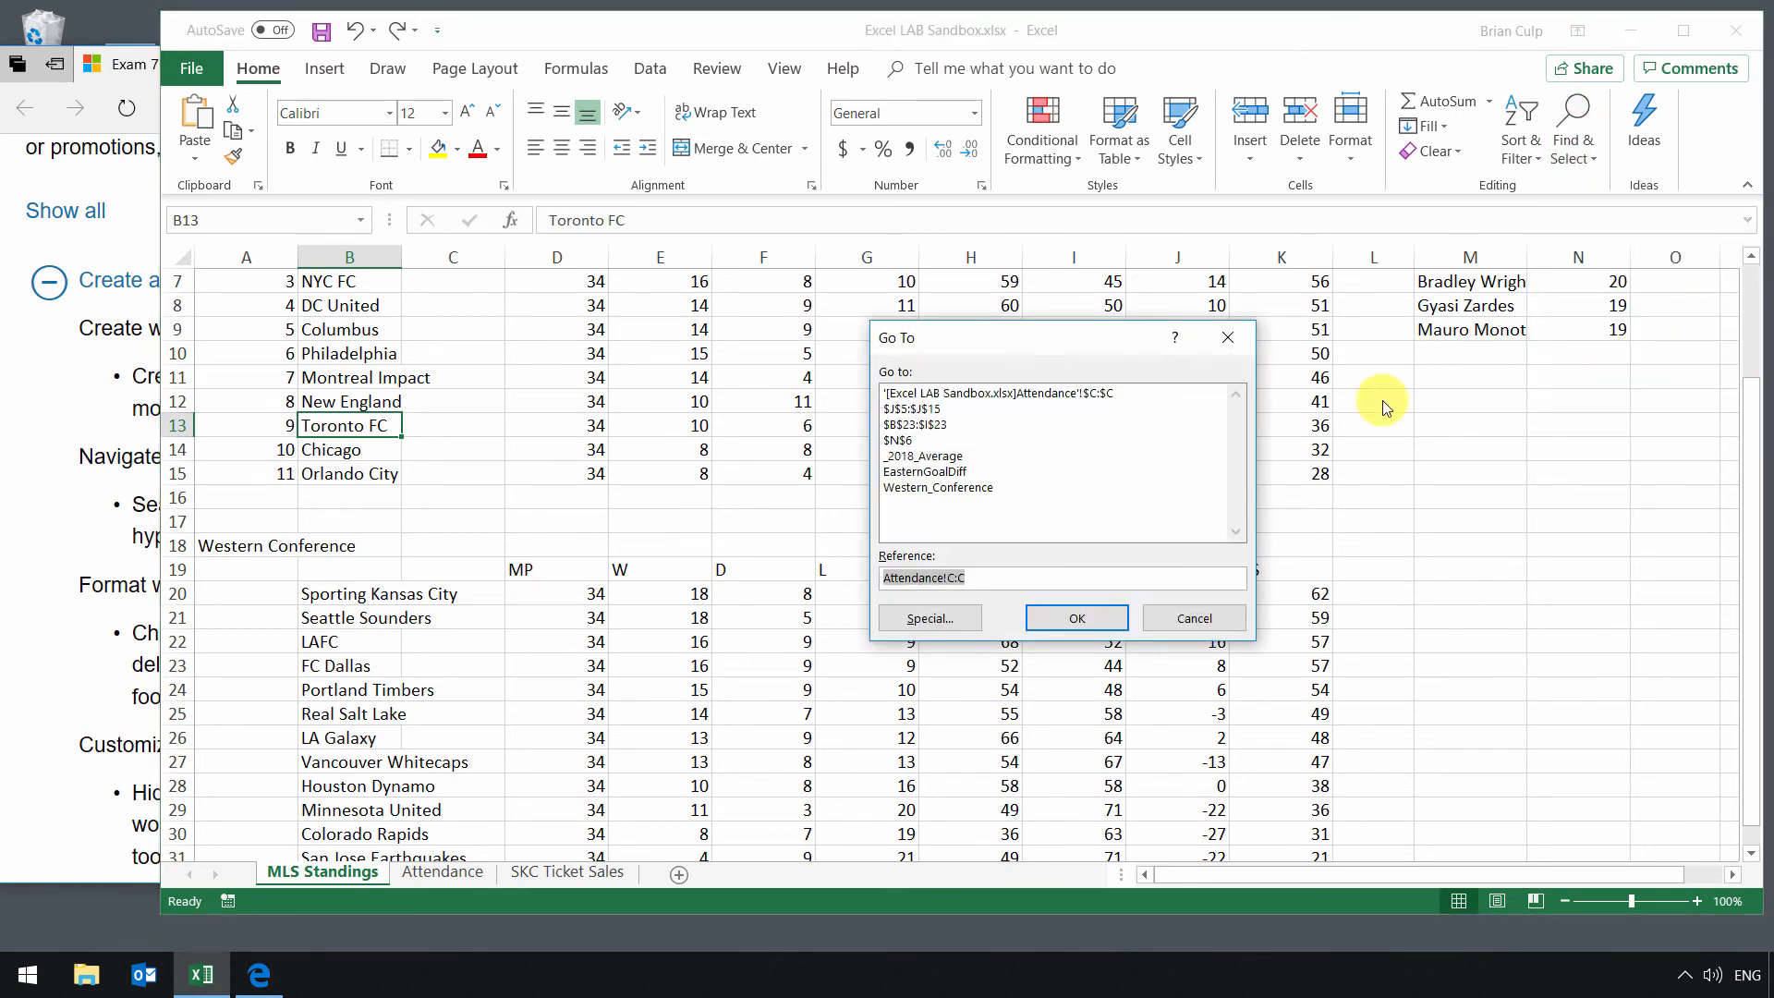
{"action": "left_click", "coordinate": [900, 472]}
{"action": "left_click", "coordinate": [1071, 617]}
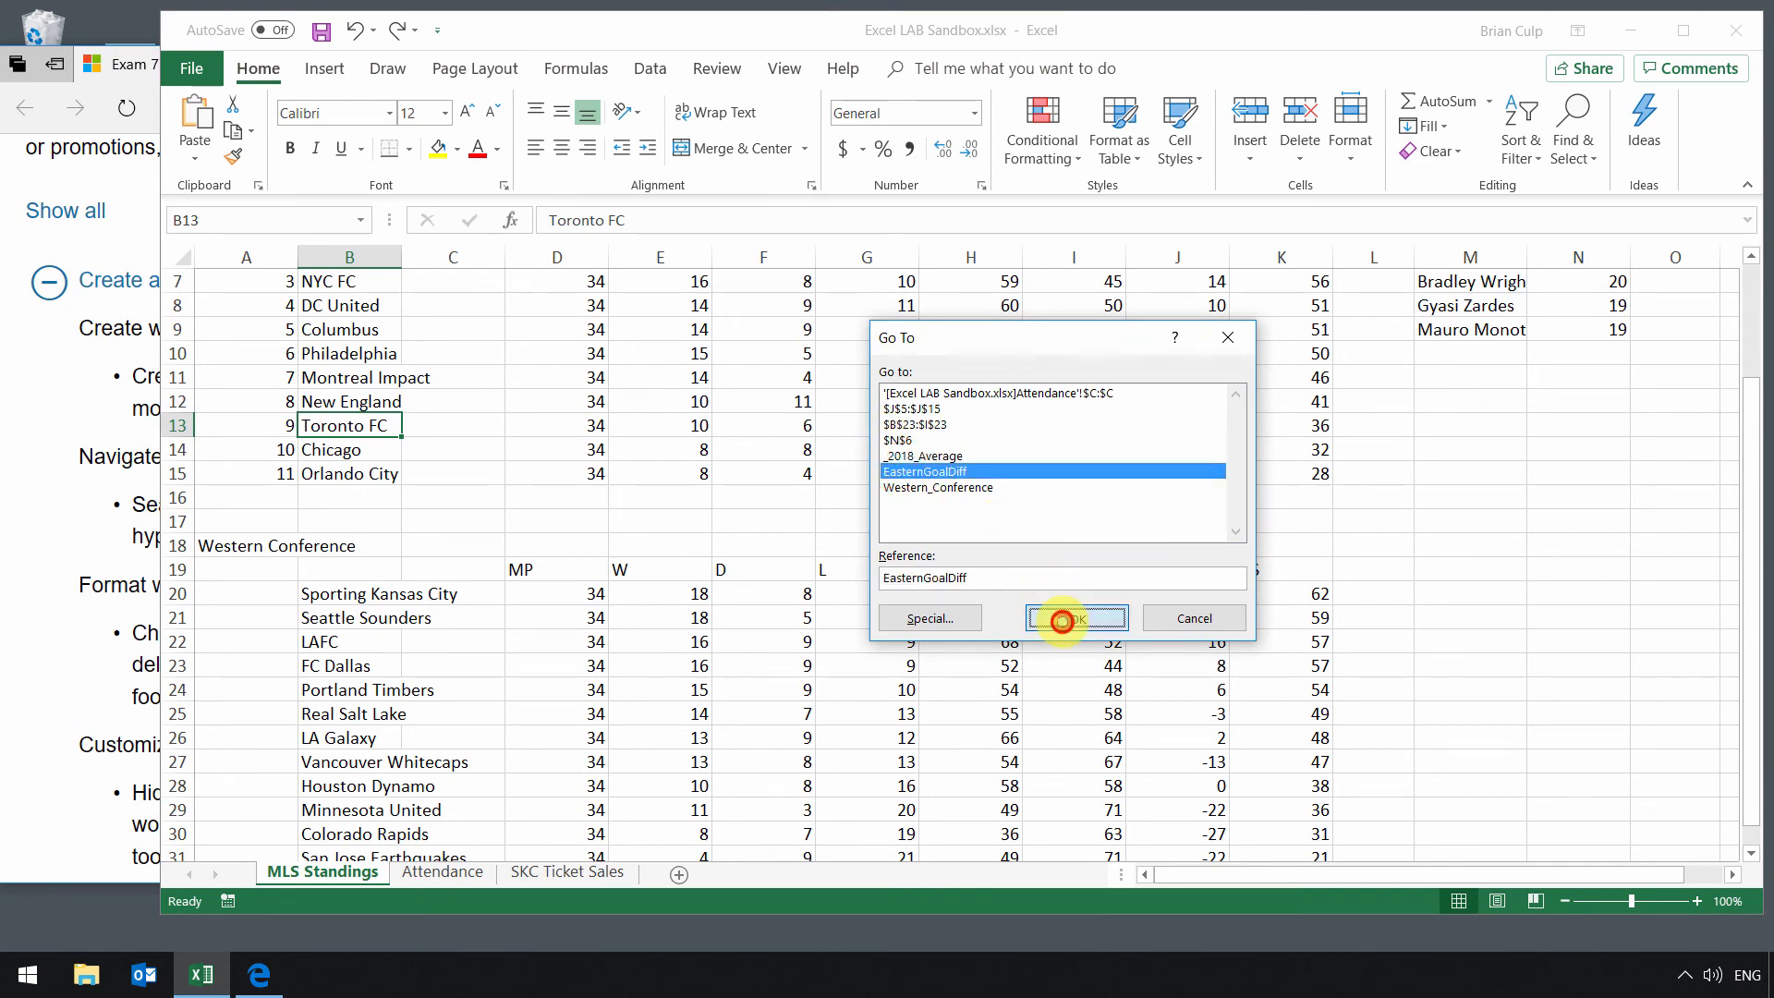
{"action": "left_click", "coordinate": [1568, 157]}
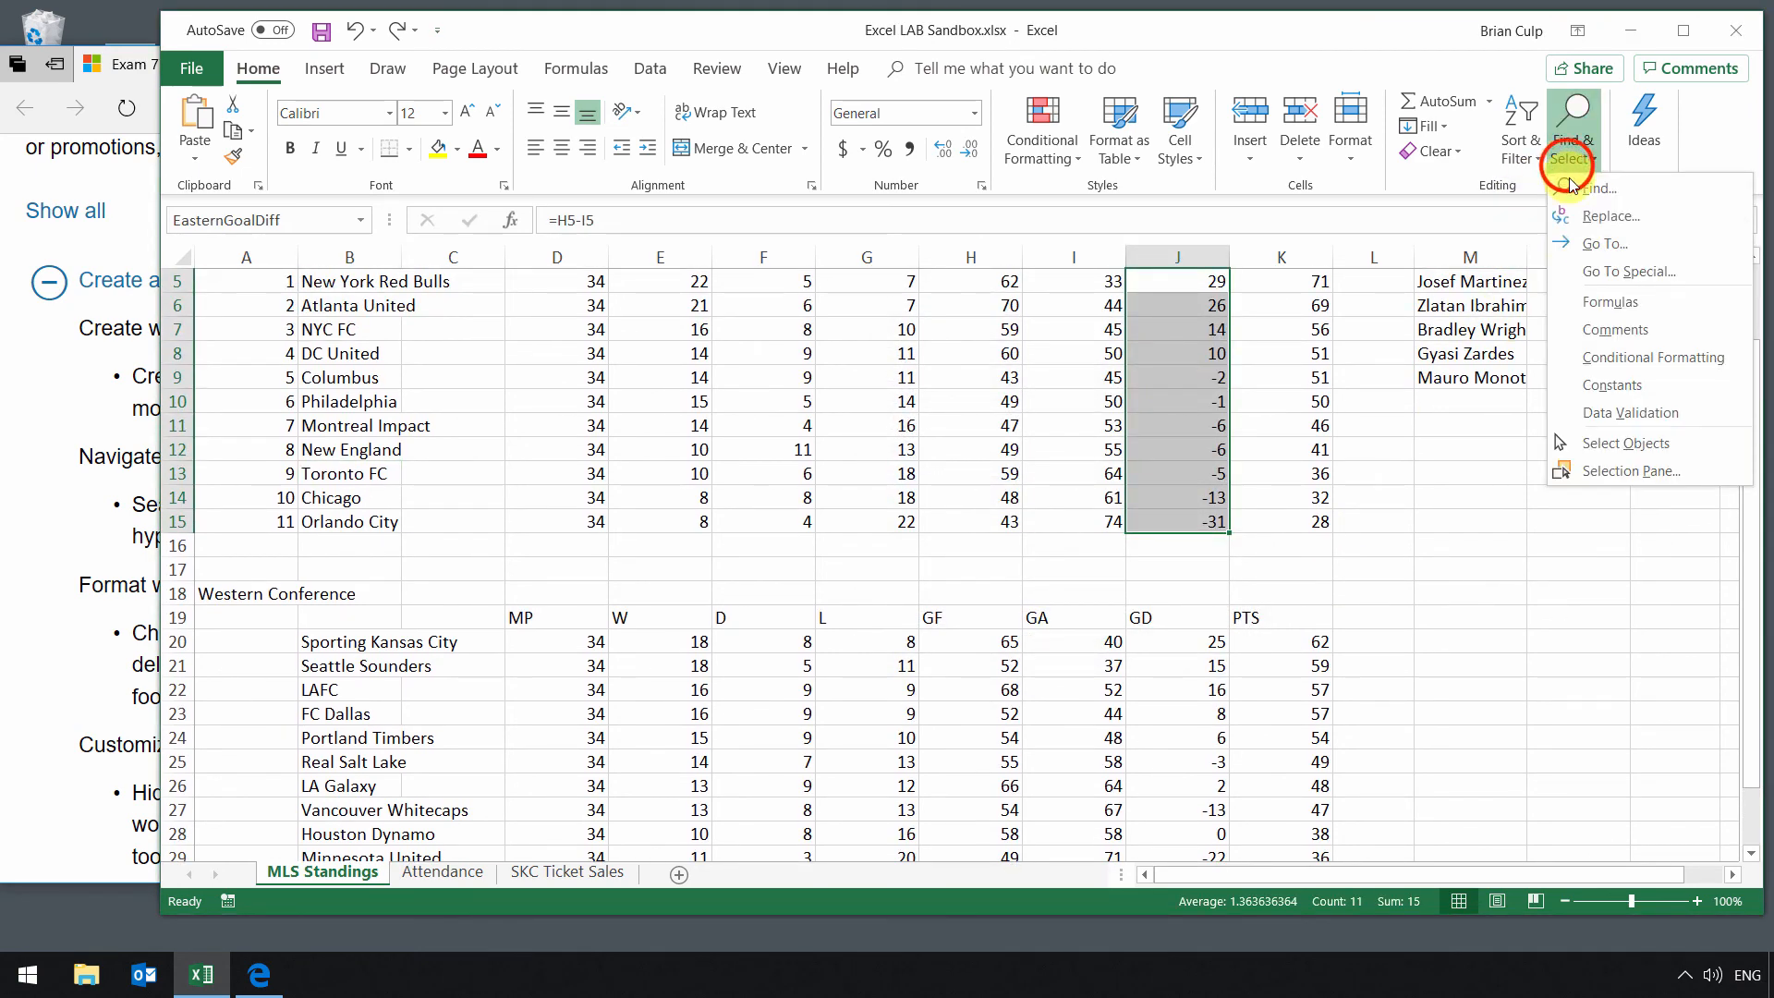
{"action": "left_click", "coordinate": [1585, 279]}
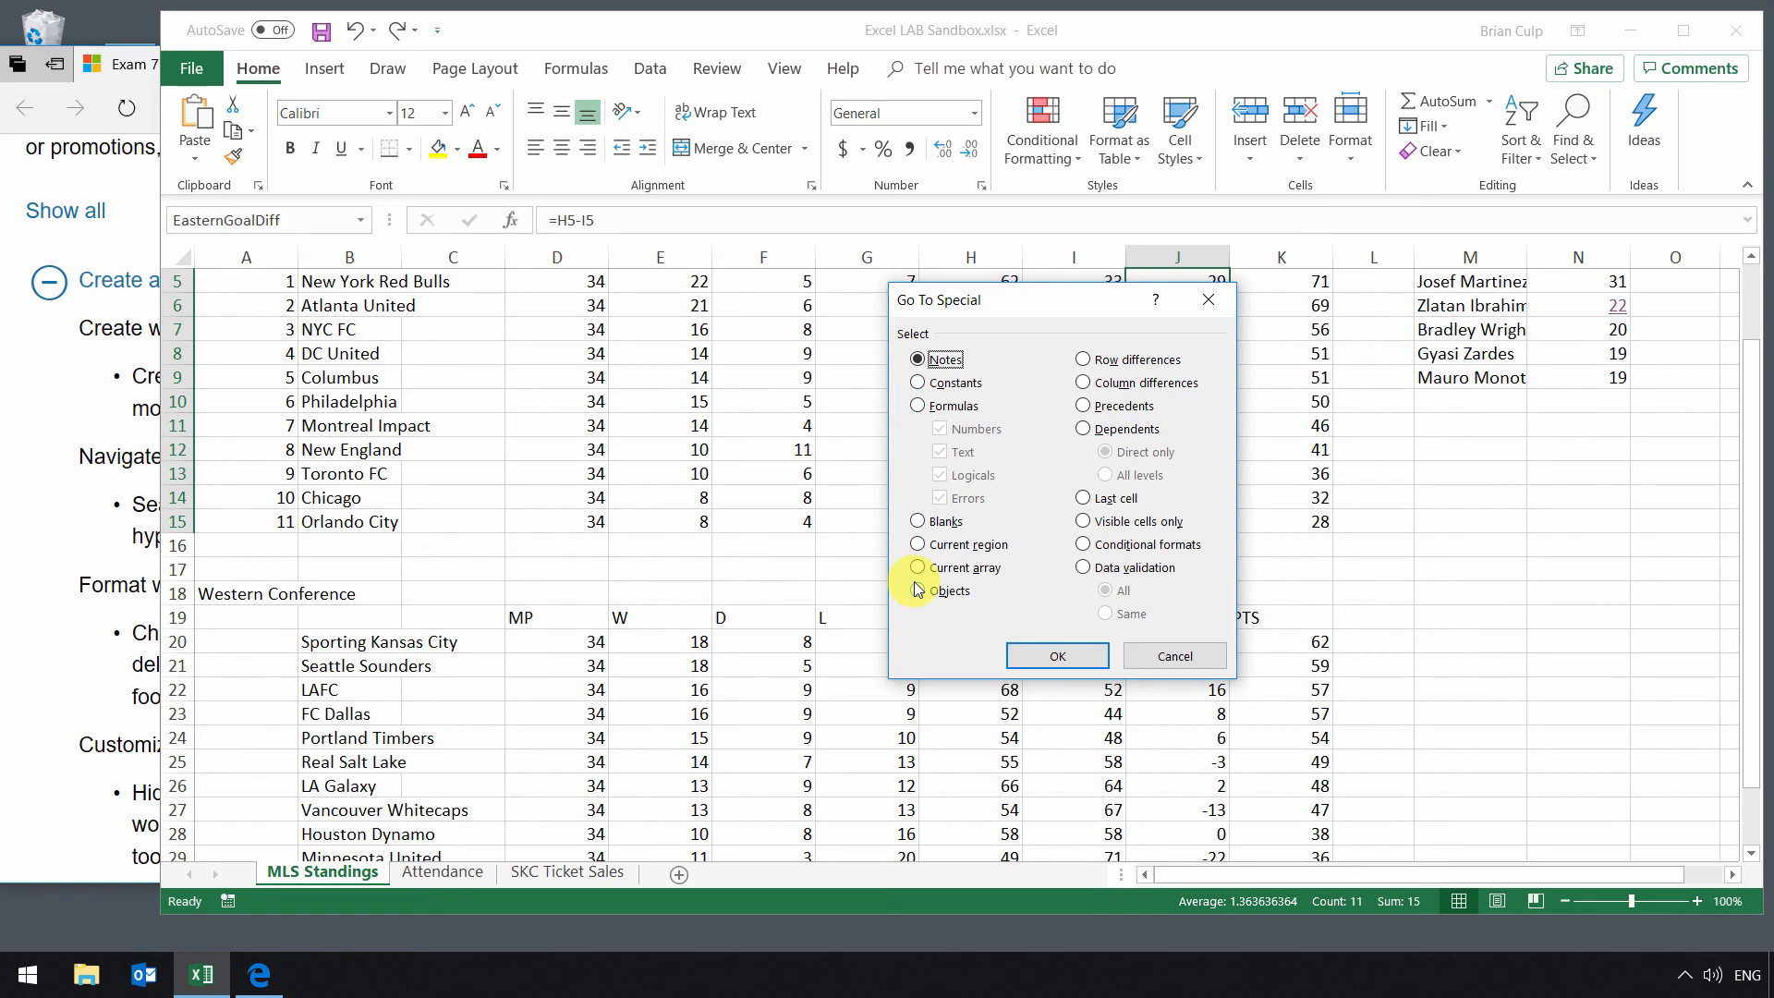
{"action": "left_click", "coordinate": [919, 408]}
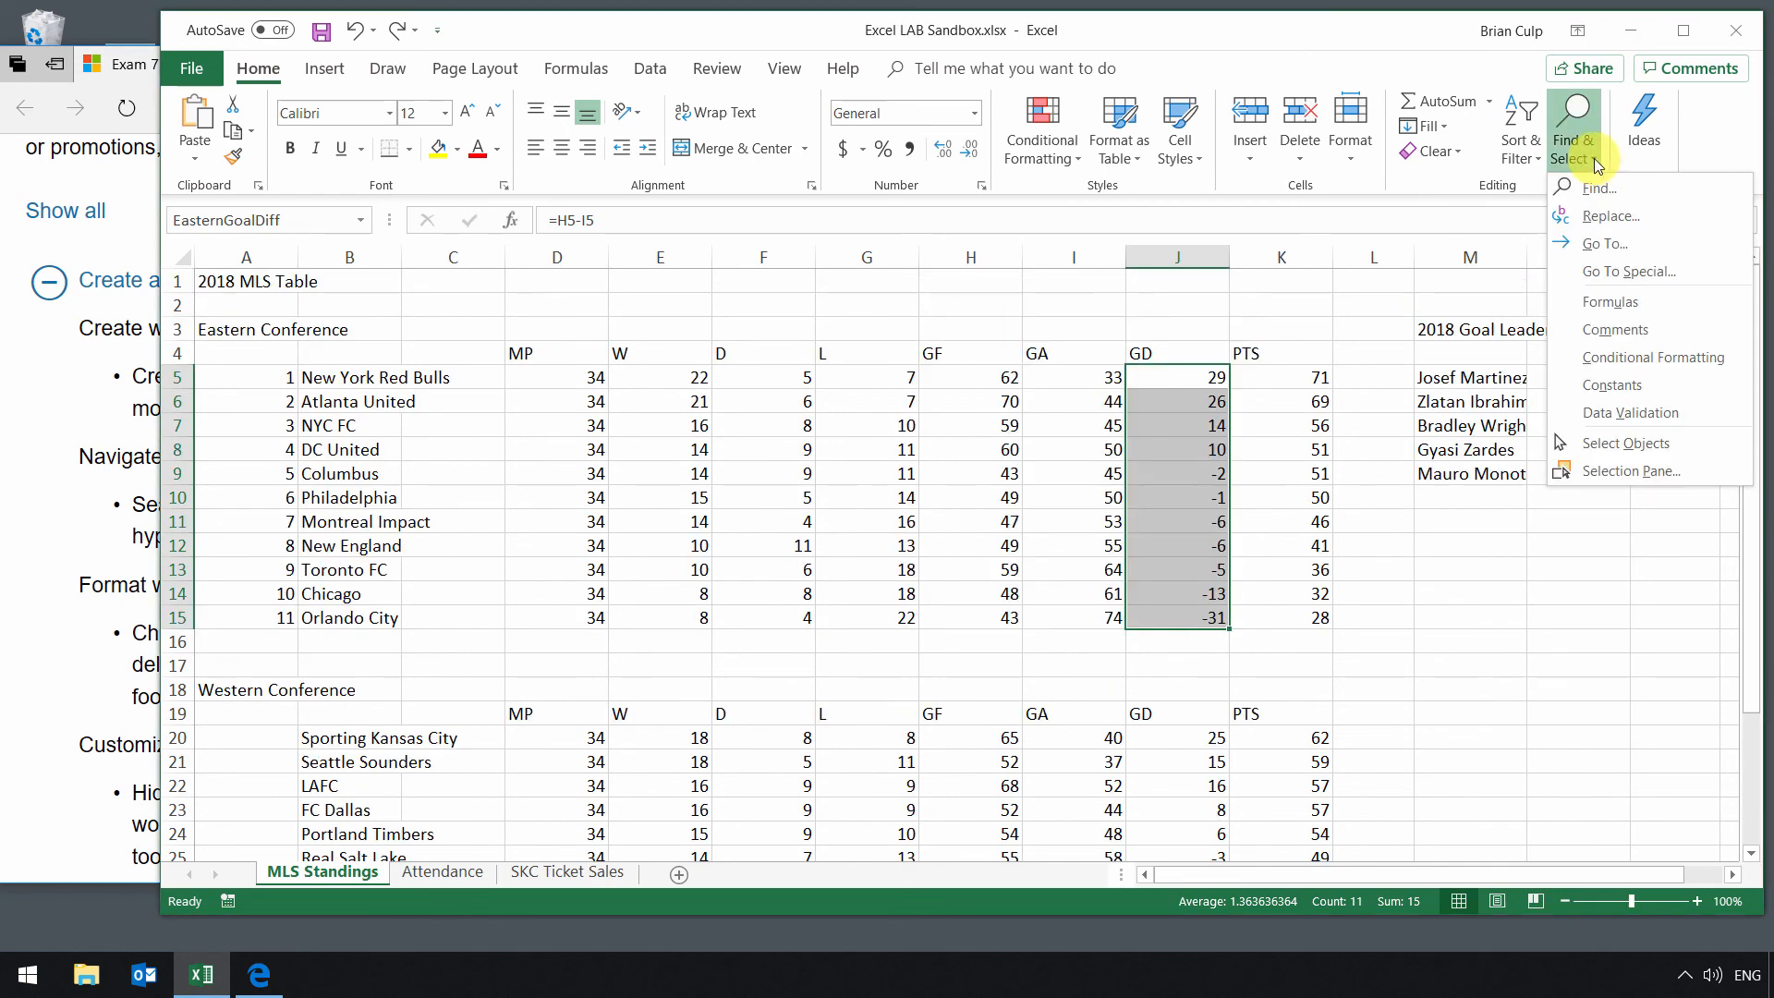
Step: Highlight the browser objective about navigating to a named cell, range or workbook element, then return to the spreadsheet
{"action": "left_click", "coordinate": [73, 420]}
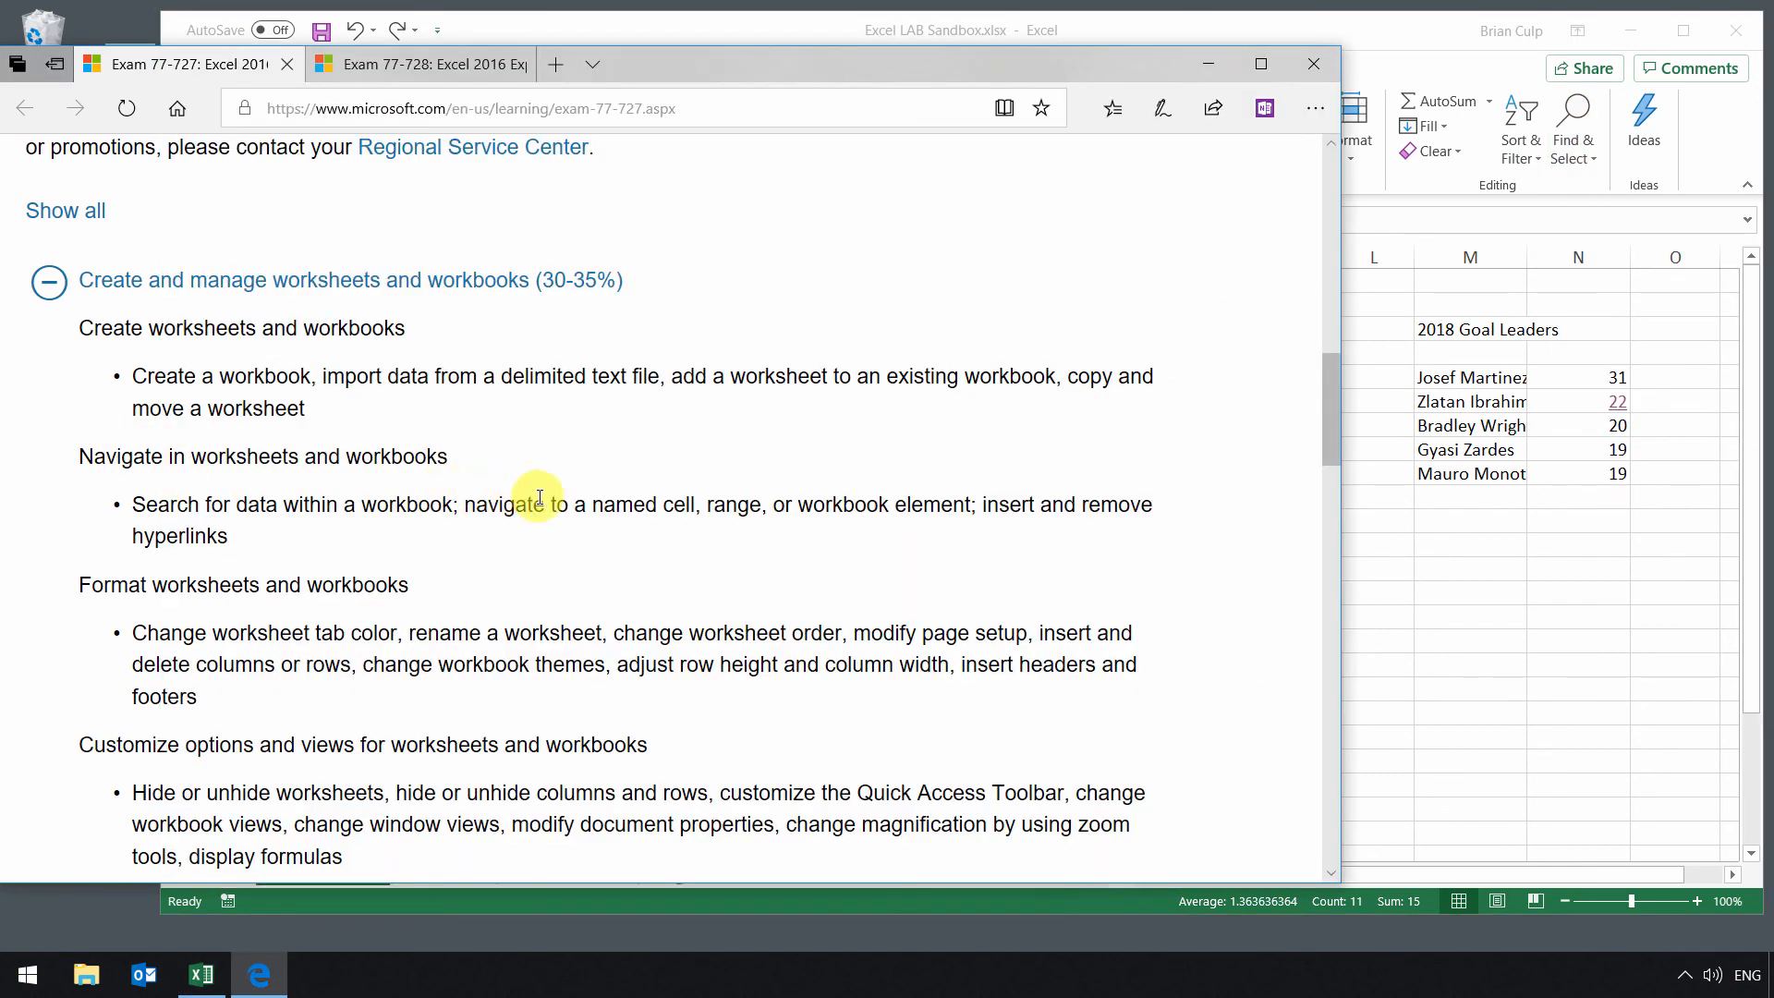
{"action": "left_click_drag", "start_coordinate": [807, 506], "coordinate": [951, 505]}
{"action": "left_click", "coordinate": [1433, 22]}
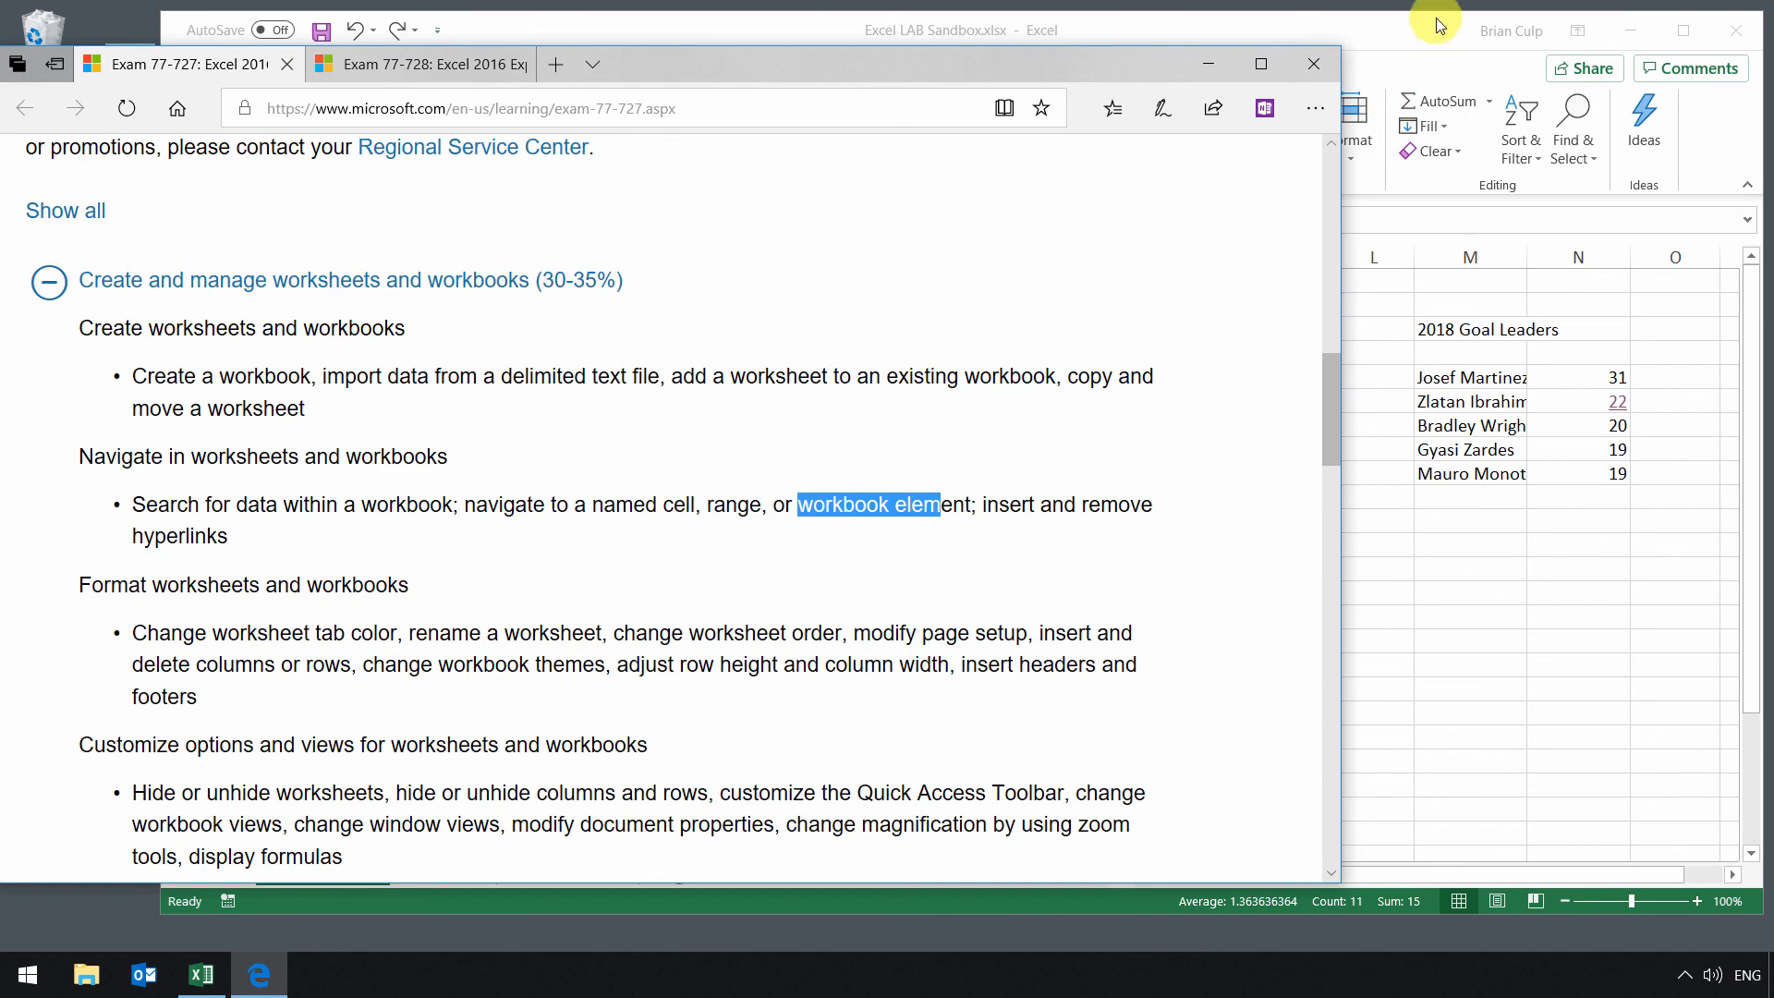
Step: Select every formula cell on the sheet with Go To Special set to Formulas
{"action": "left_click", "coordinate": [761, 418]}
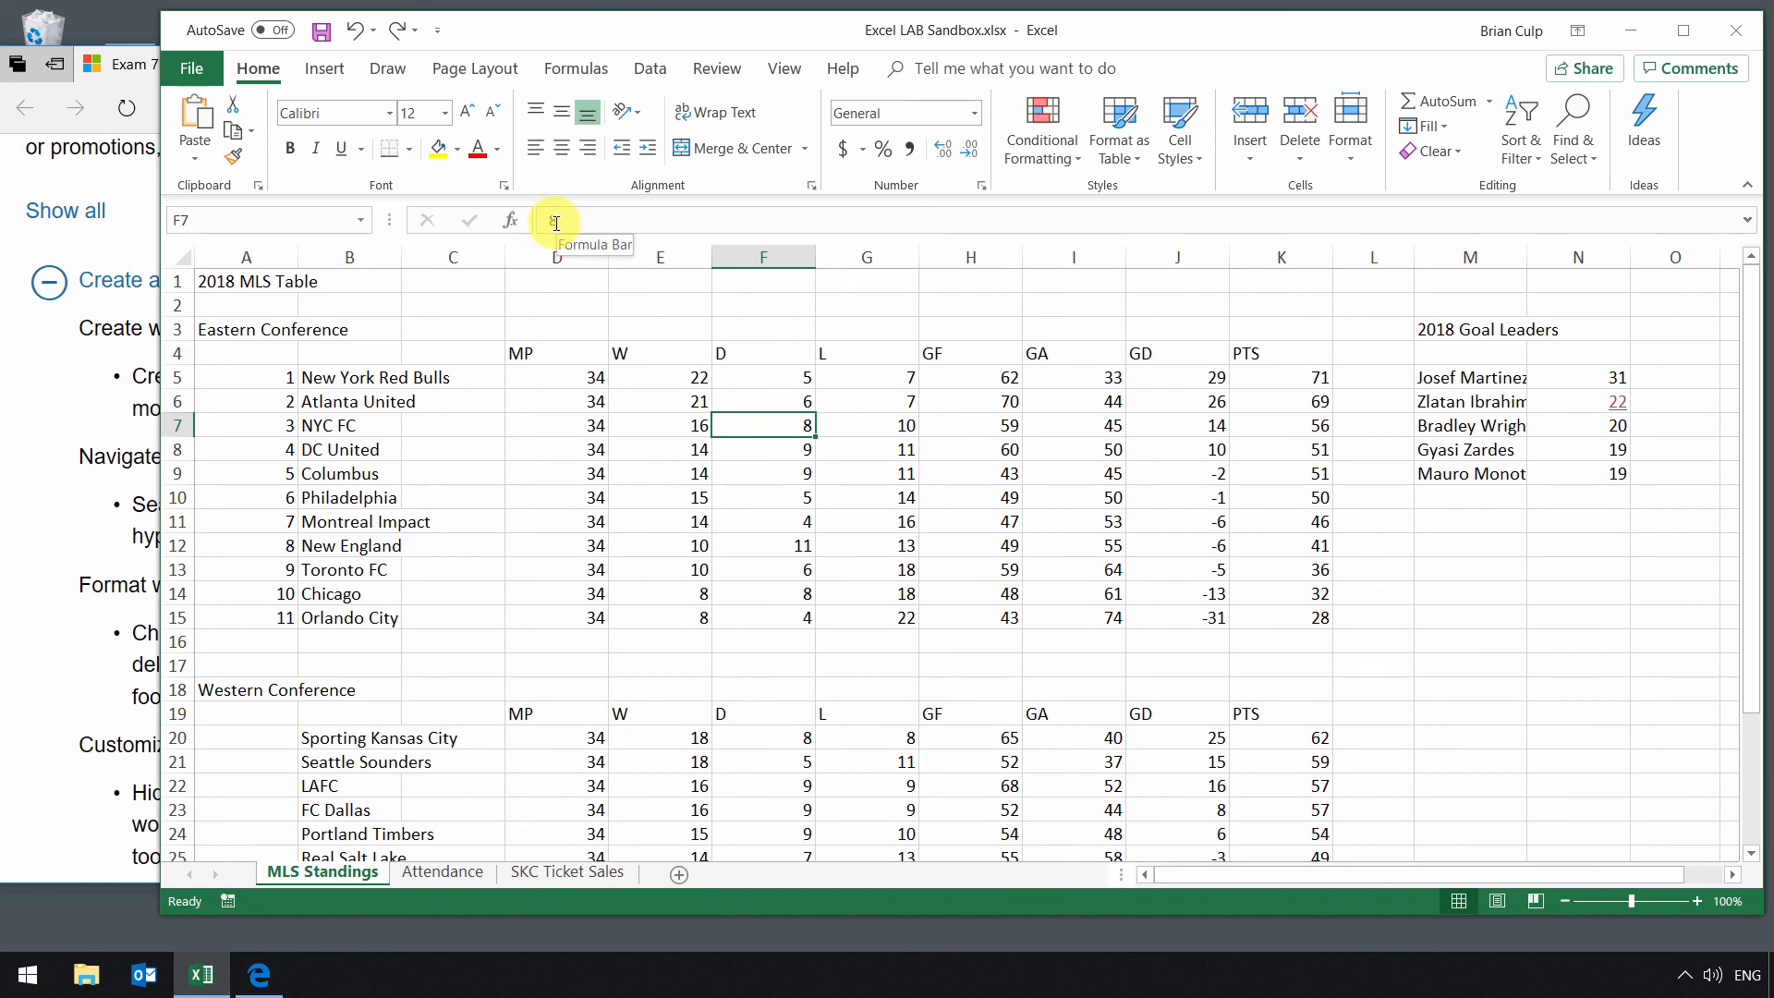
{"action": "left_click", "coordinate": [1576, 150]}
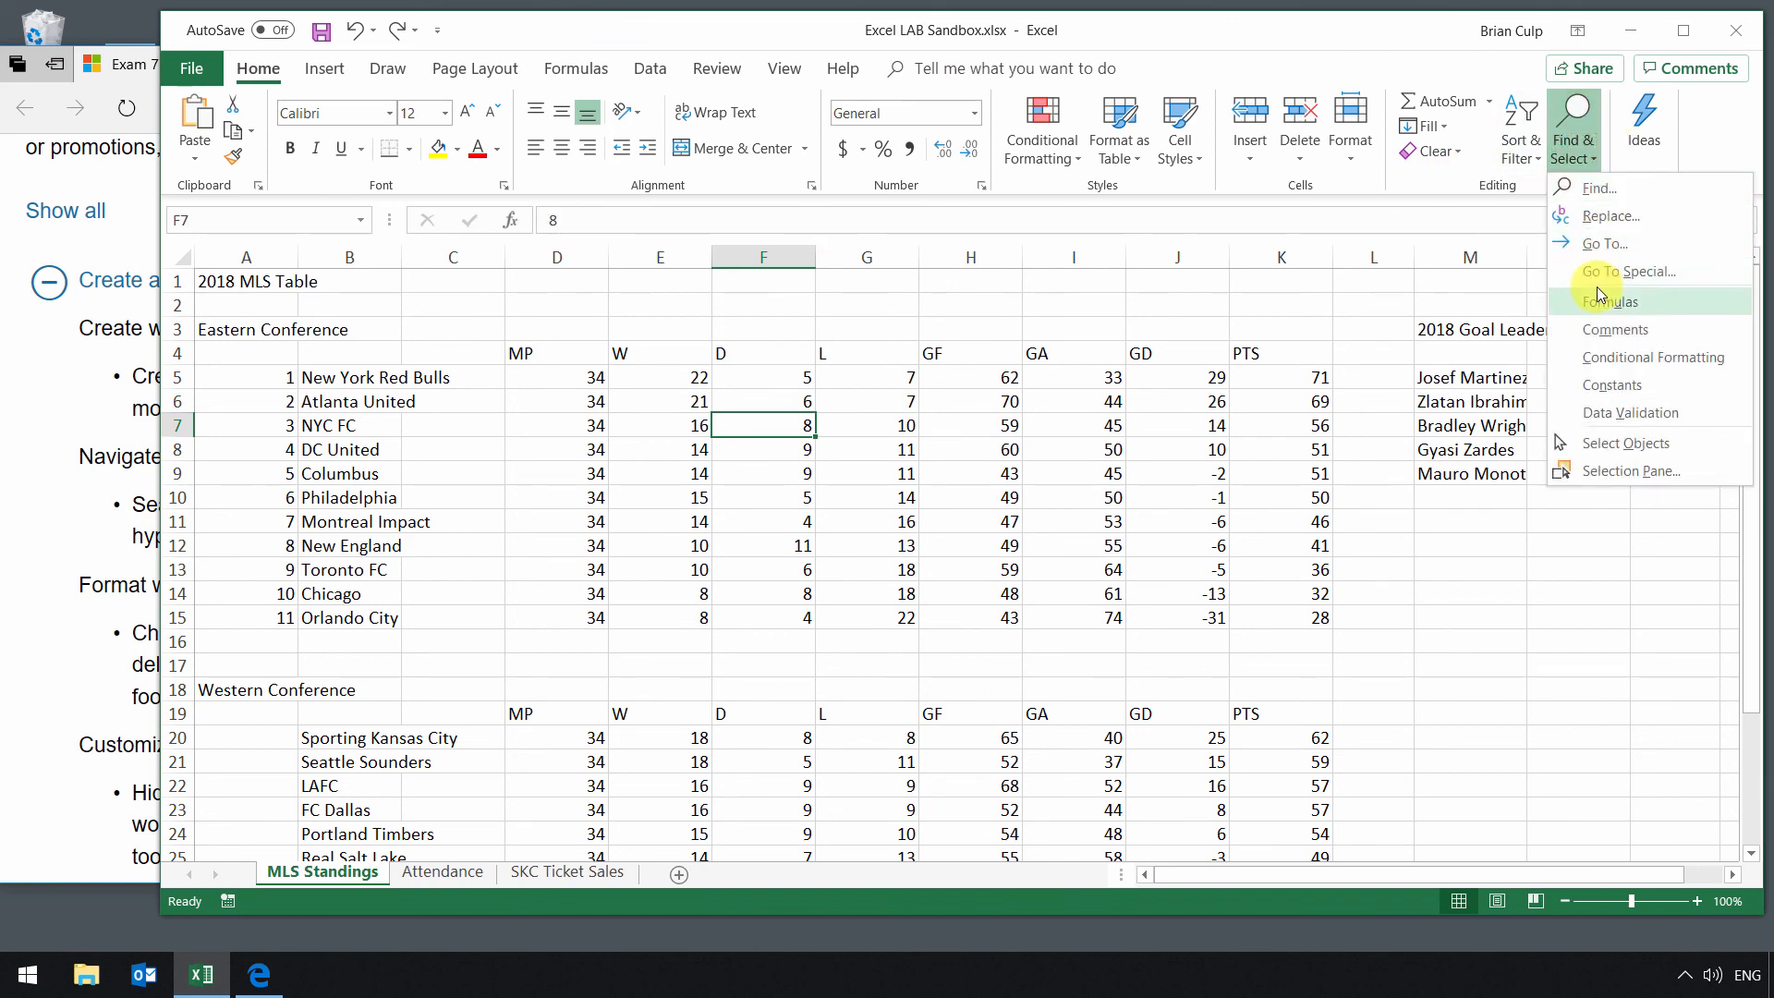
{"action": "left_click", "coordinate": [1595, 265]}
{"action": "left_click", "coordinate": [947, 411]}
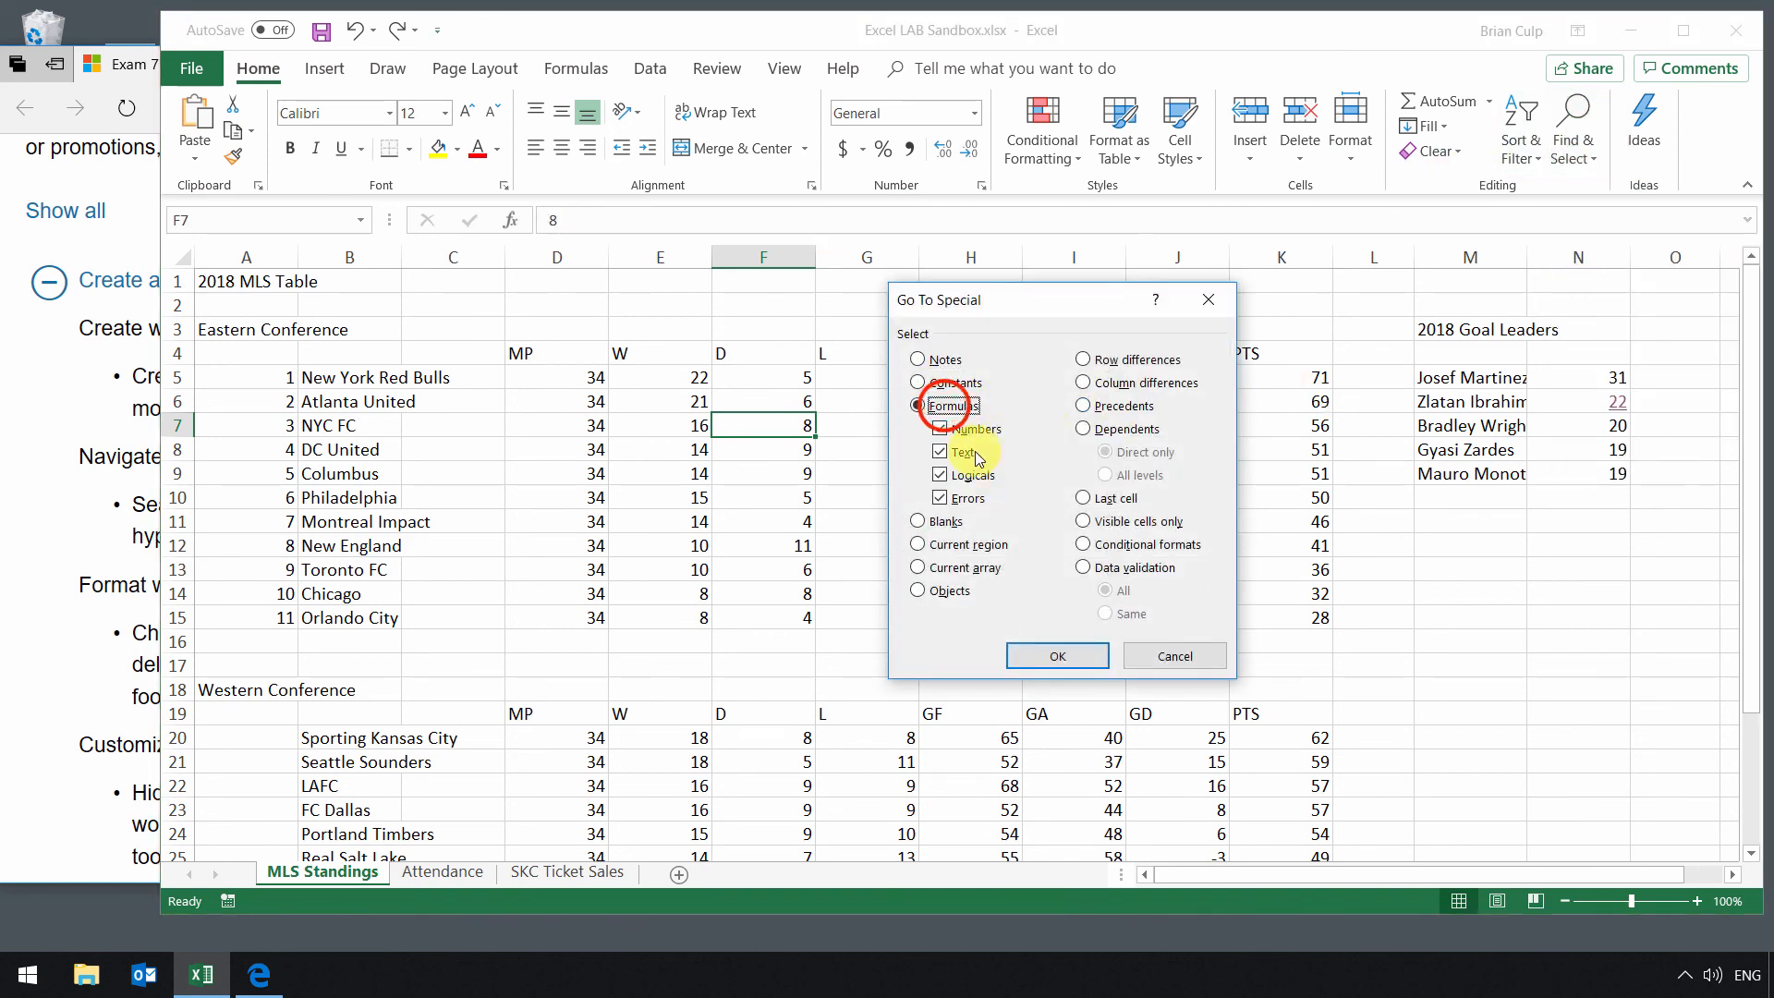
{"action": "left_click", "coordinate": [1058, 656]}
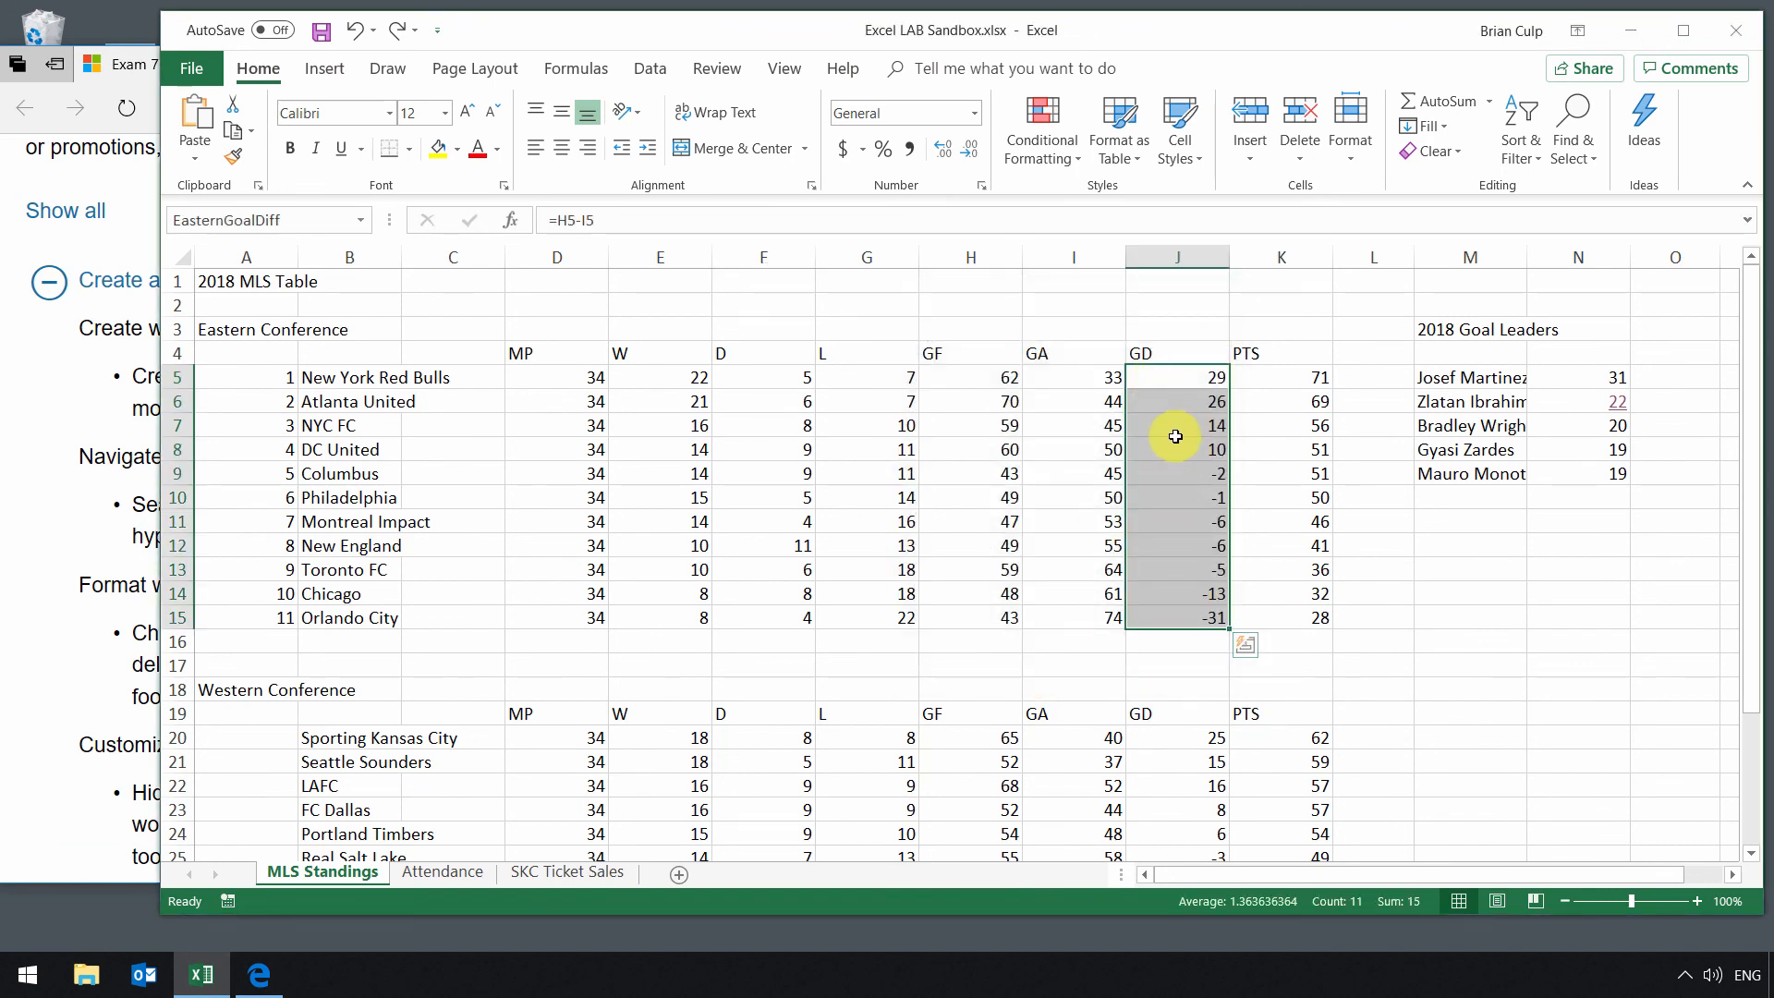
Step: Inspect the goal-difference formulas in column J by selecting and opening cells J7 and J6
{"action": "left_click", "coordinate": [1174, 429]}
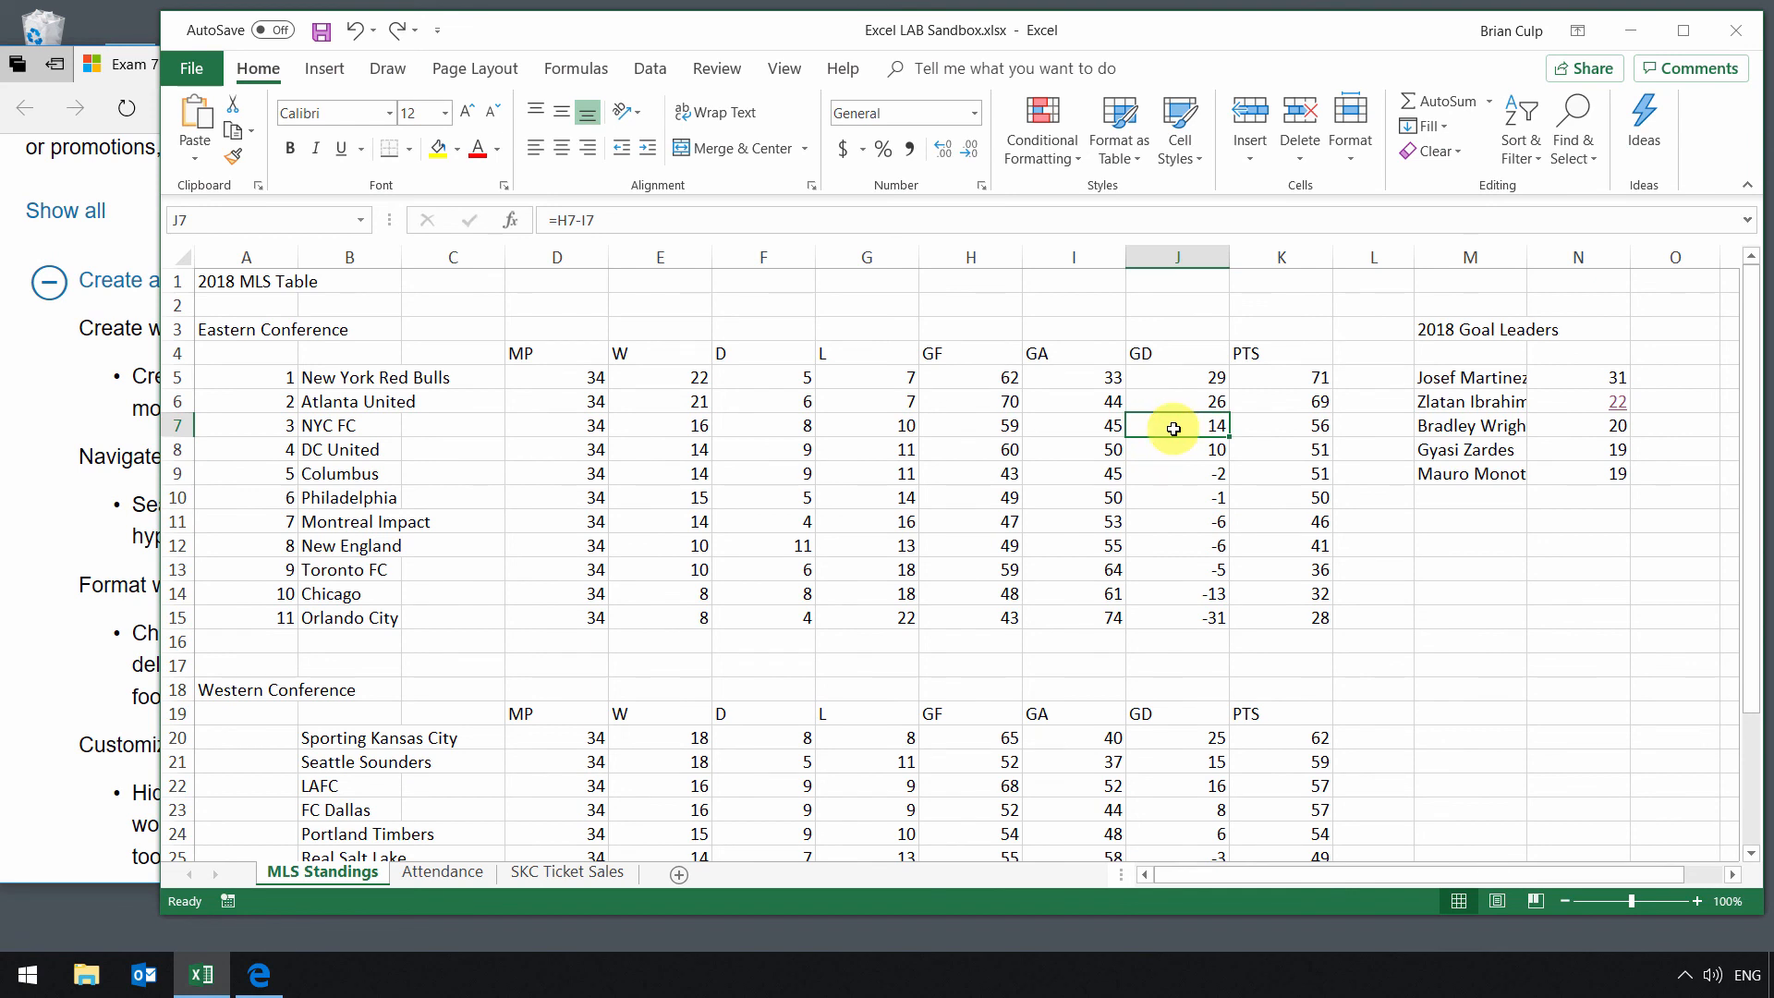
{"action": "left_click", "coordinate": [1174, 406]}
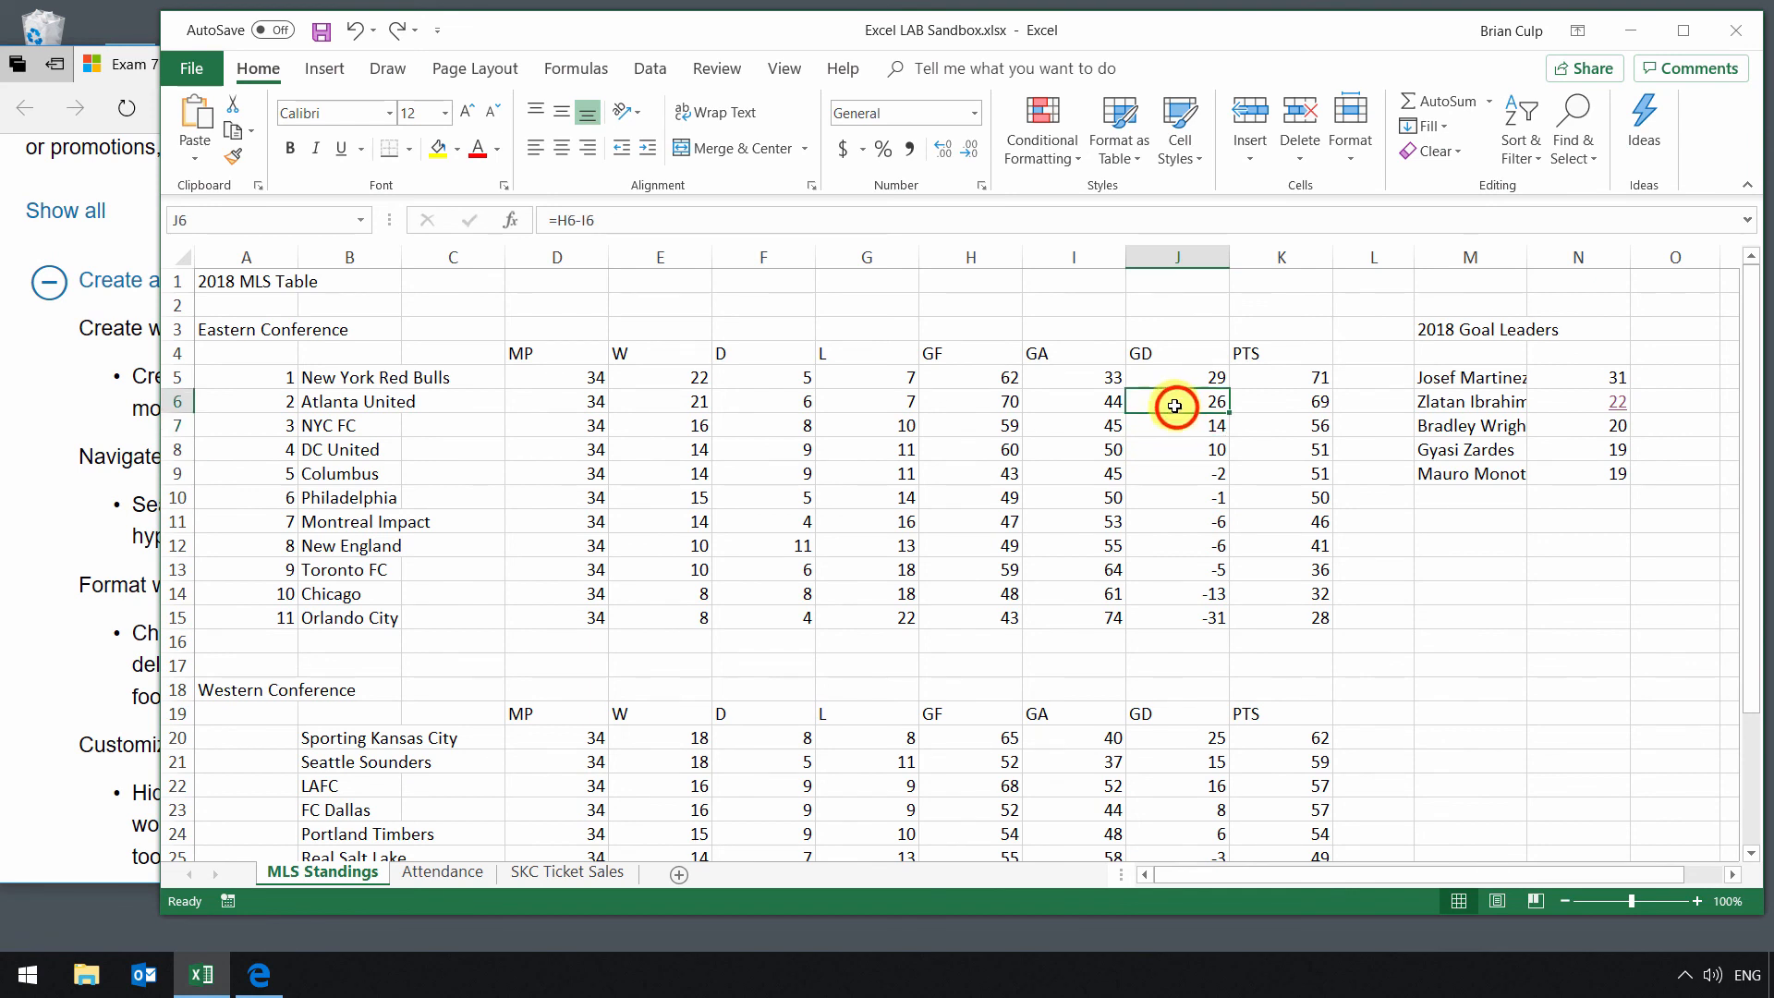
{"action": "left_click", "coordinate": [628, 221]}
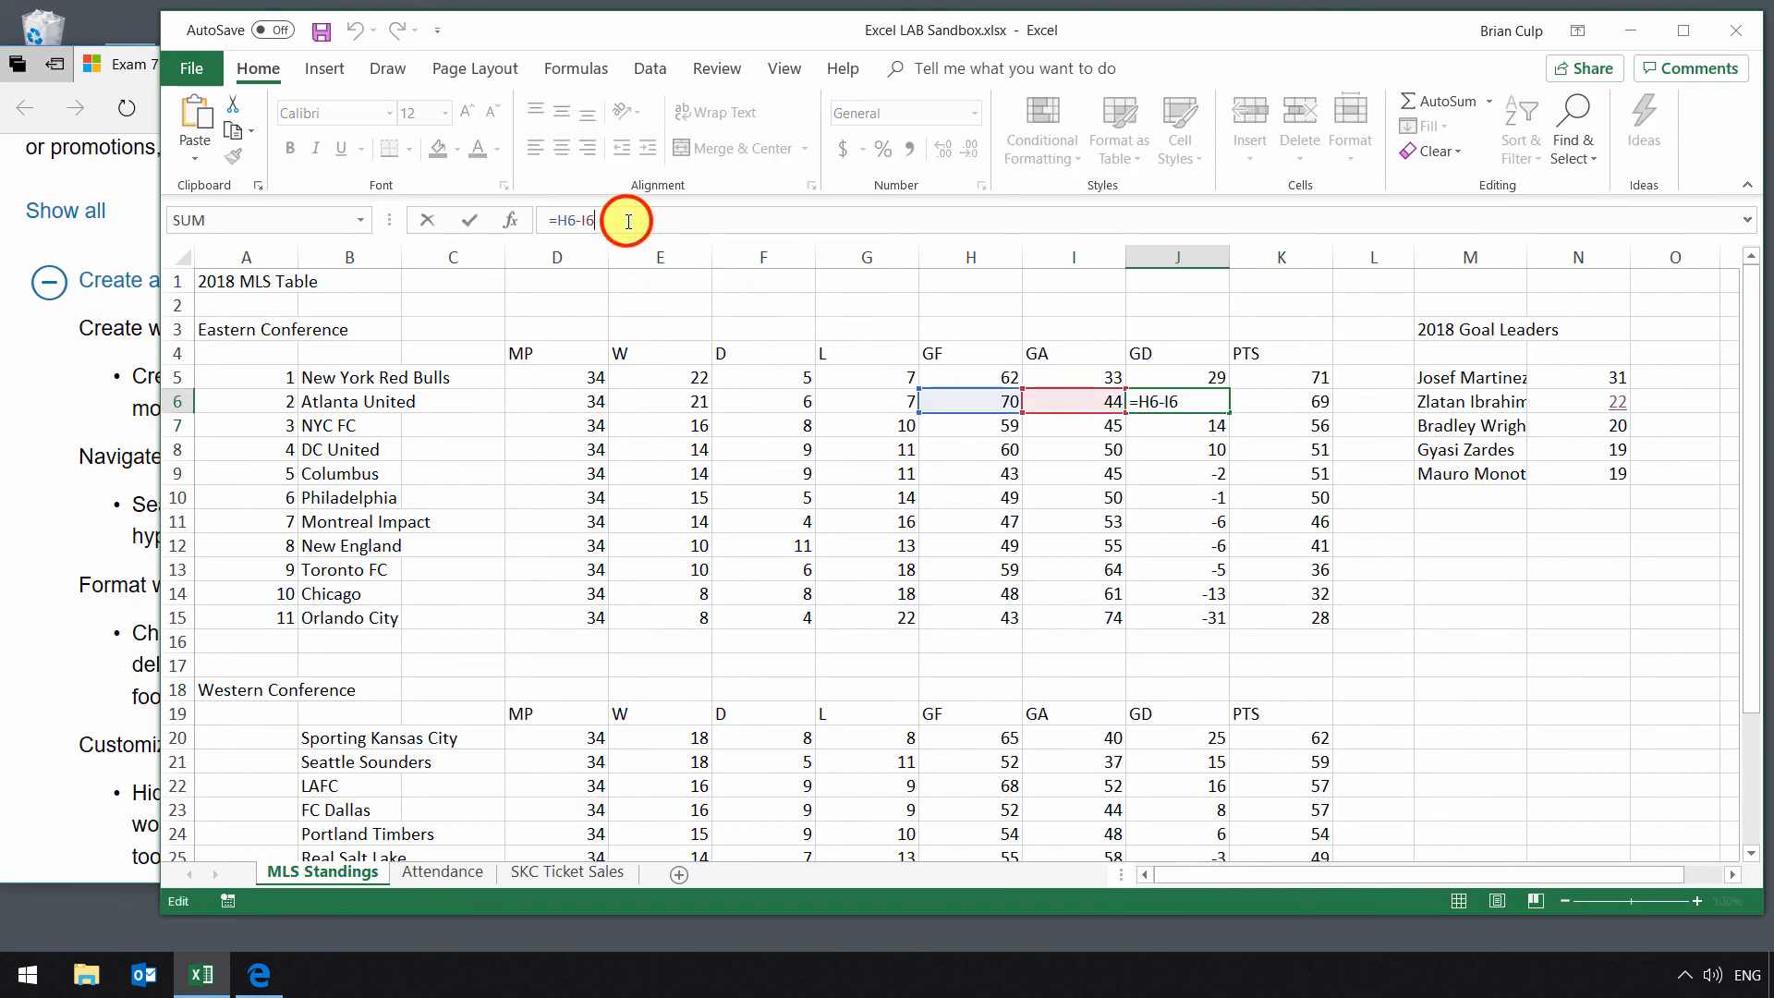
{"action": "left_click", "coordinate": [1168, 426]}
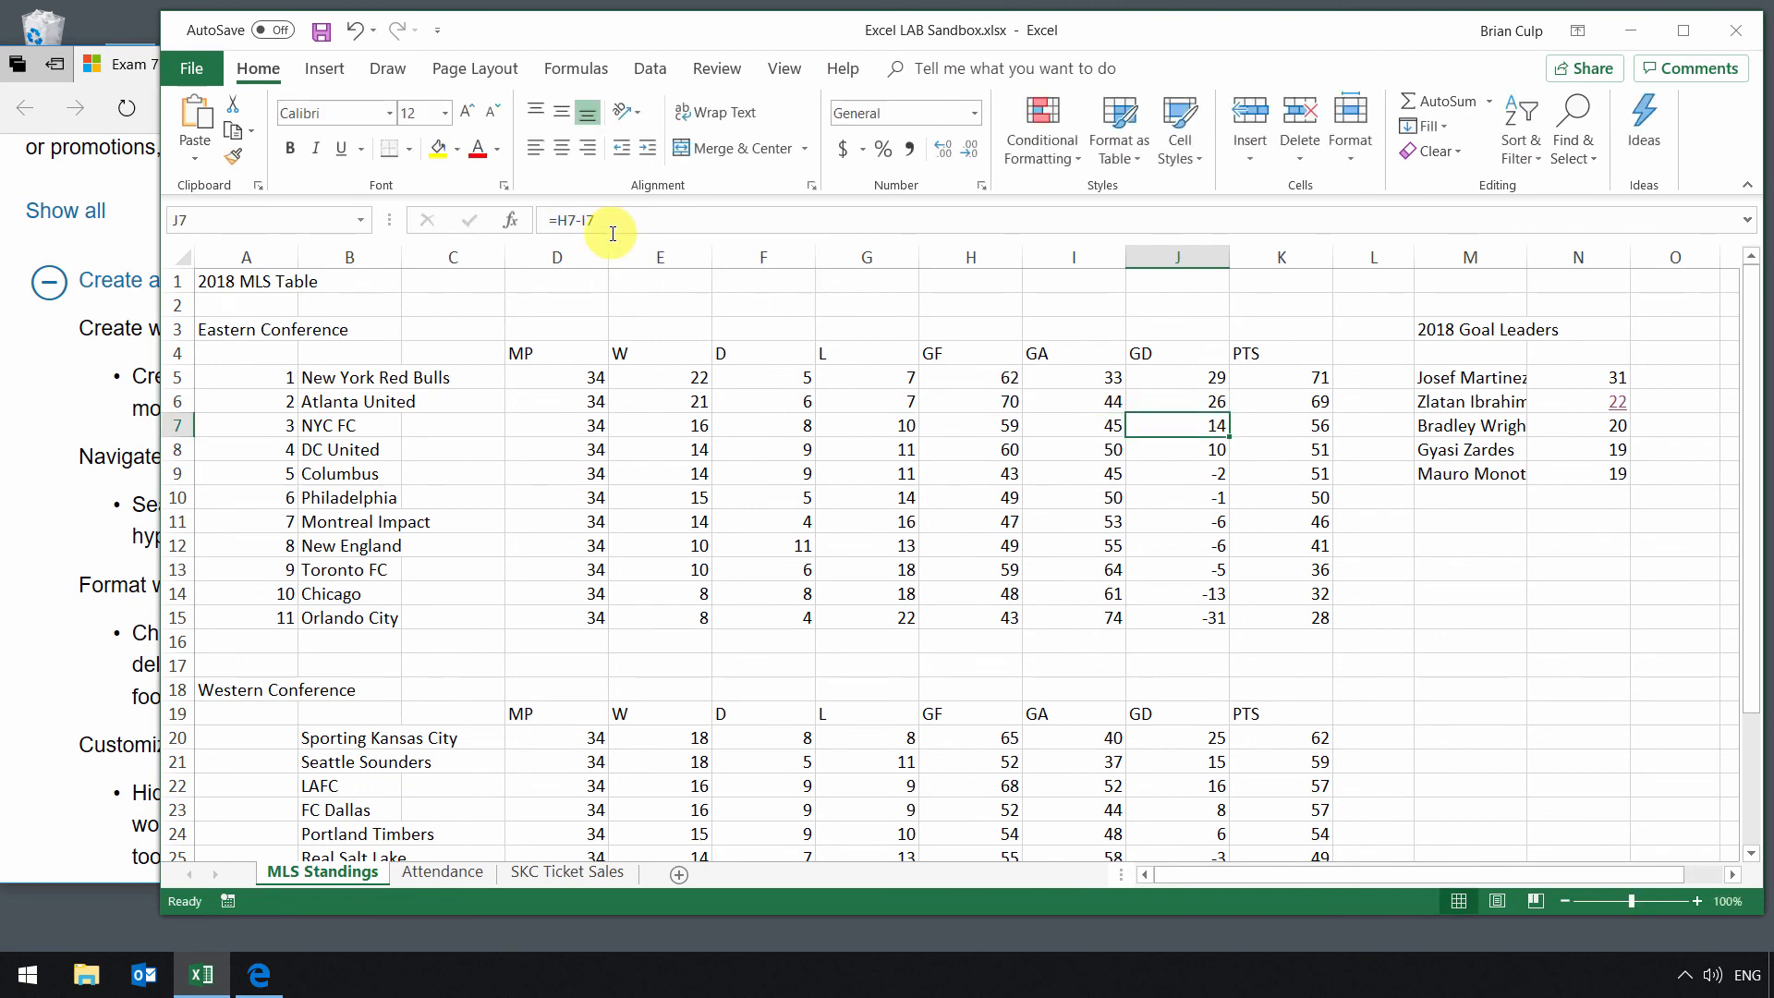